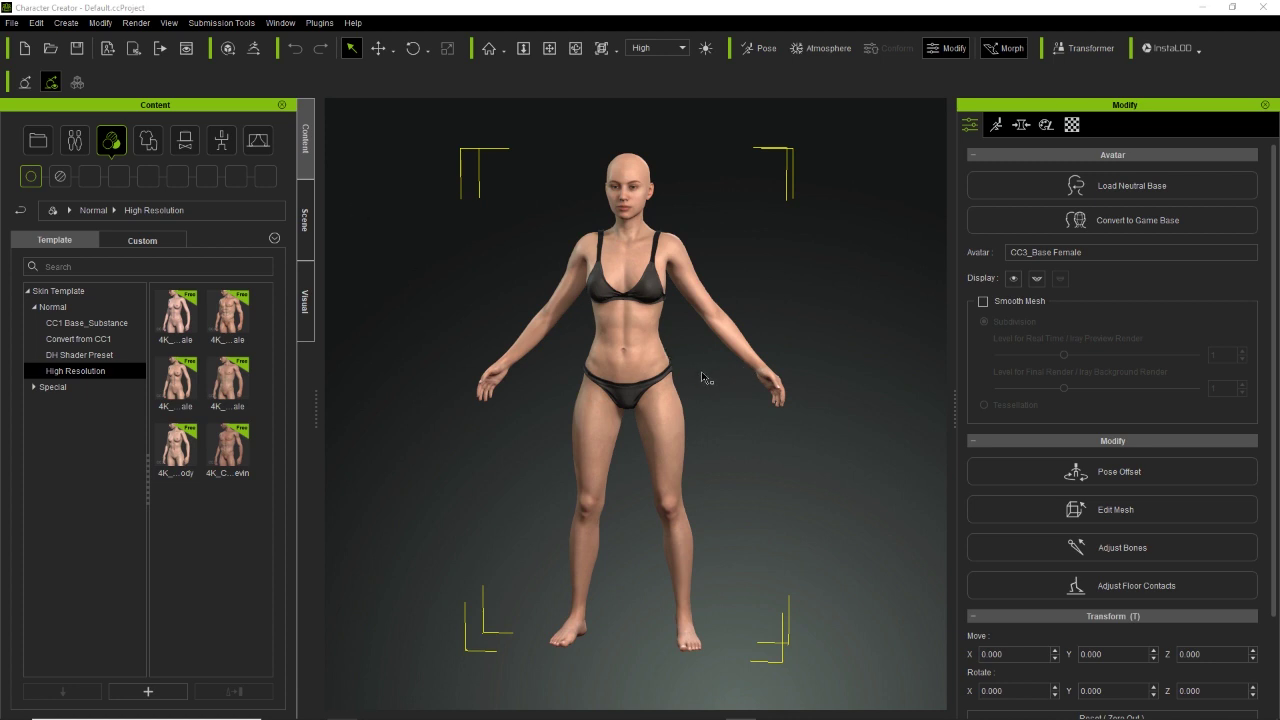
- Dress the female avatar in Shirt_C from the Shirts clothing templates
{"action": "middle_click_drag", "start_coordinate": [721, 382], "coordinate": [619, 387]}
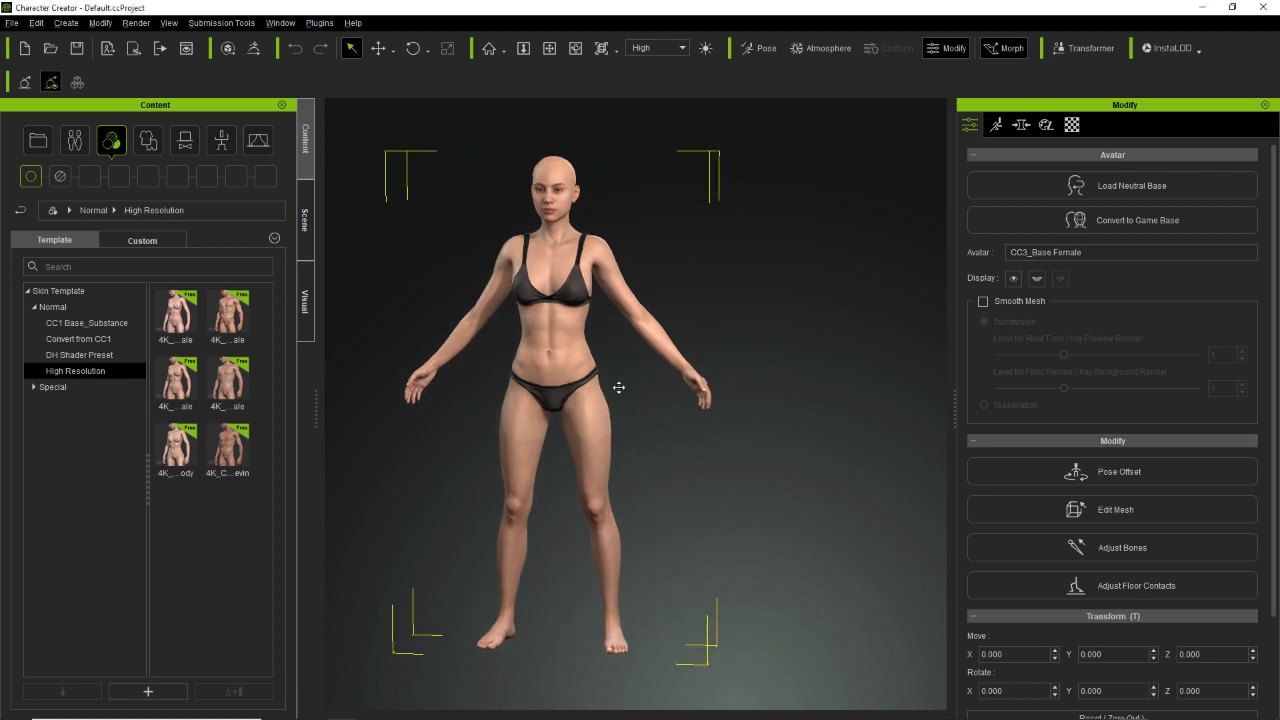
{"action": "right_click_drag", "start_coordinate": [619, 387], "coordinate": [773, 405]}
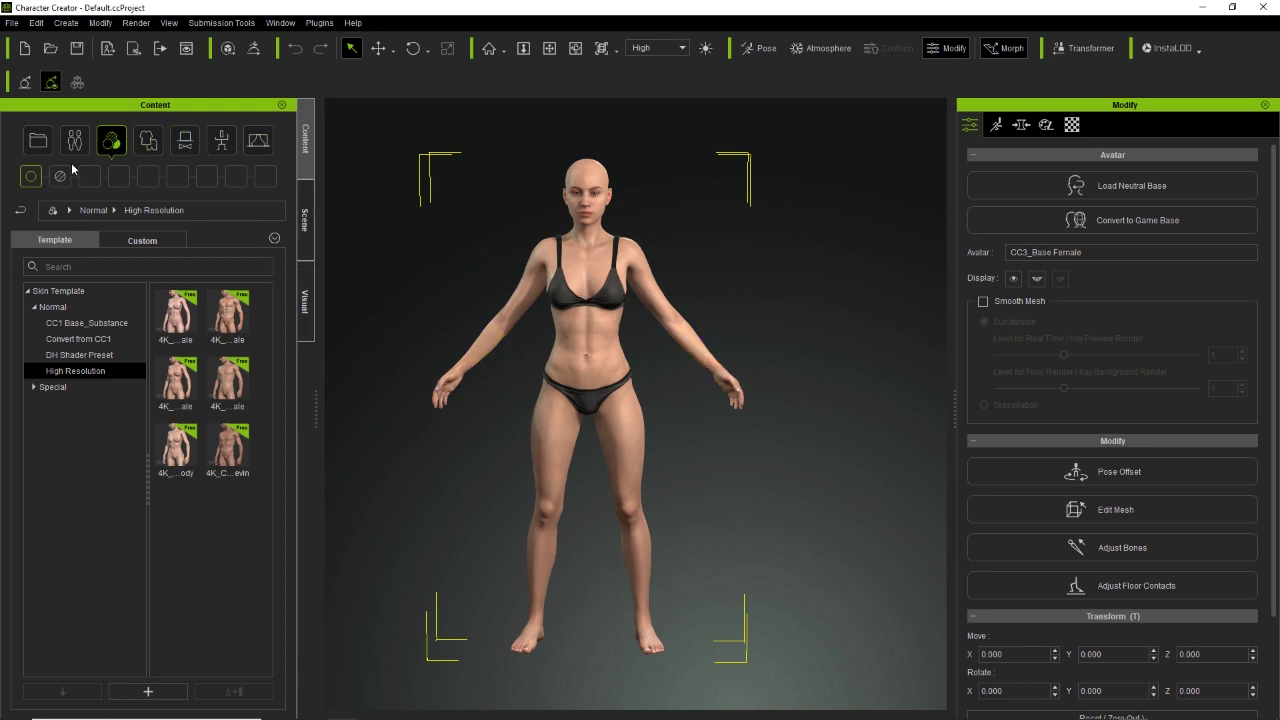
{"action": "left_click", "coordinate": [147, 143]}
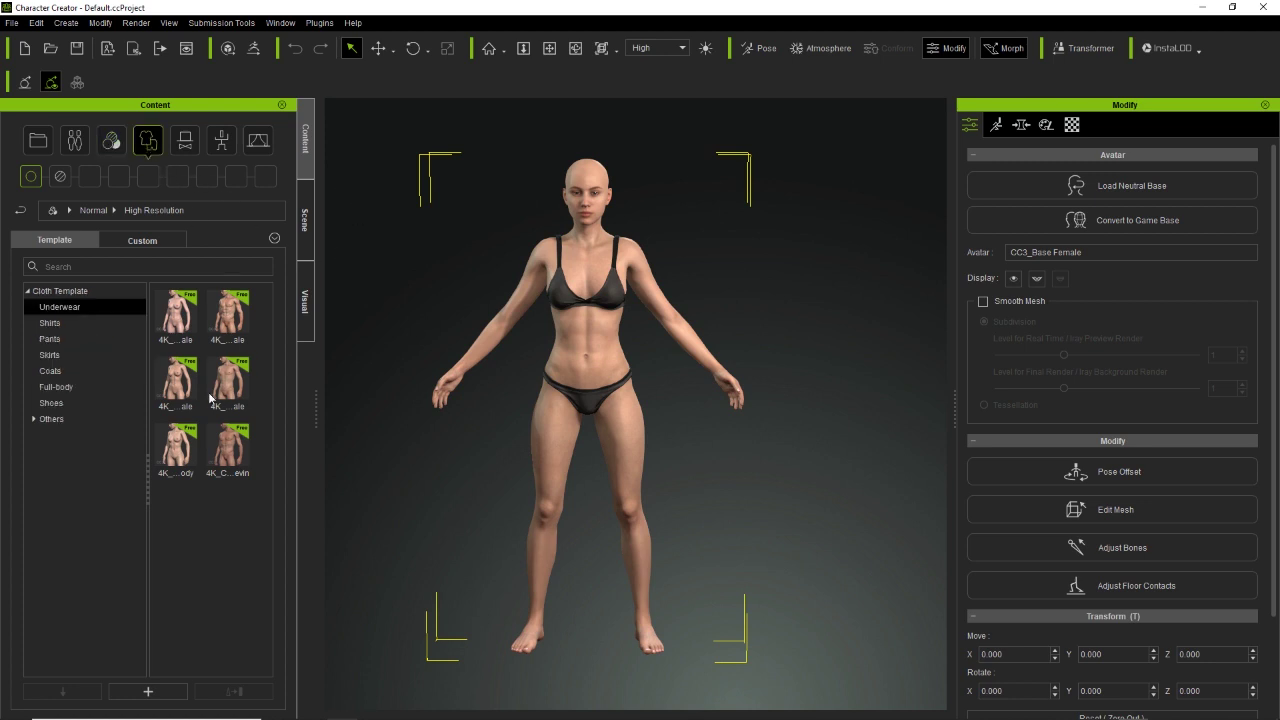
{"action": "left_click", "coordinate": [50, 323]}
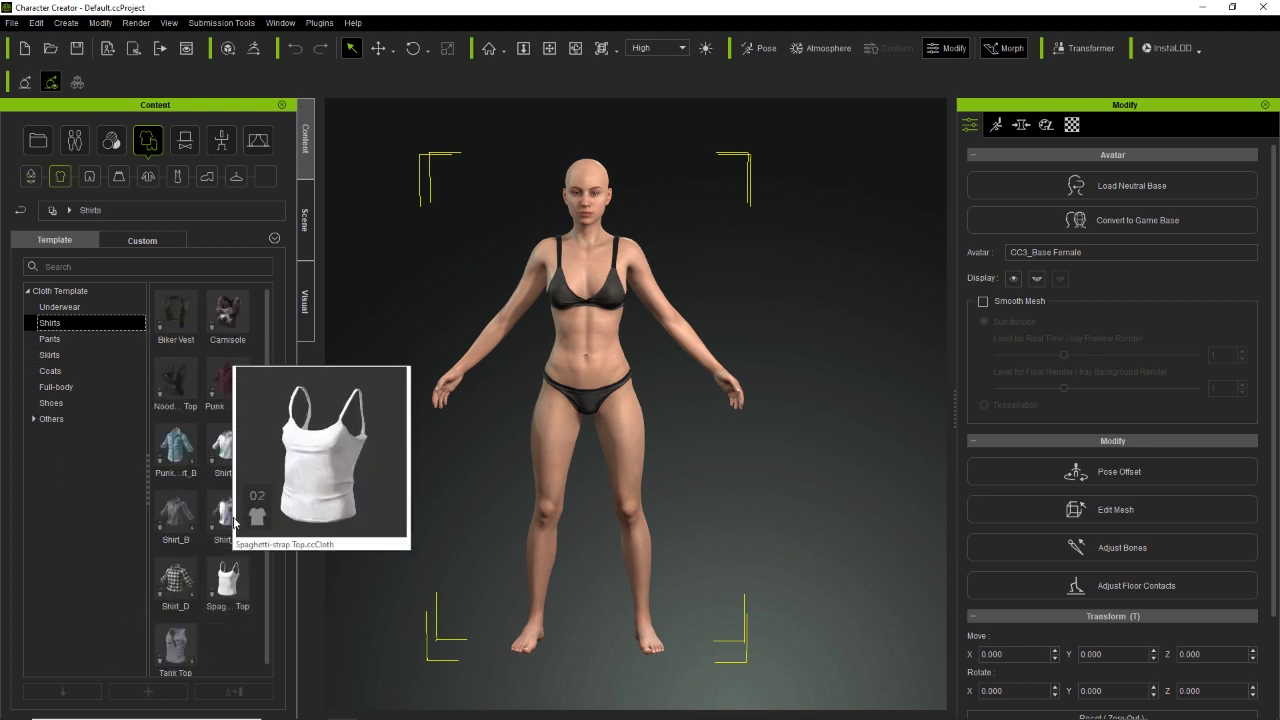
{"action": "double_click", "coordinate": [231, 510]}
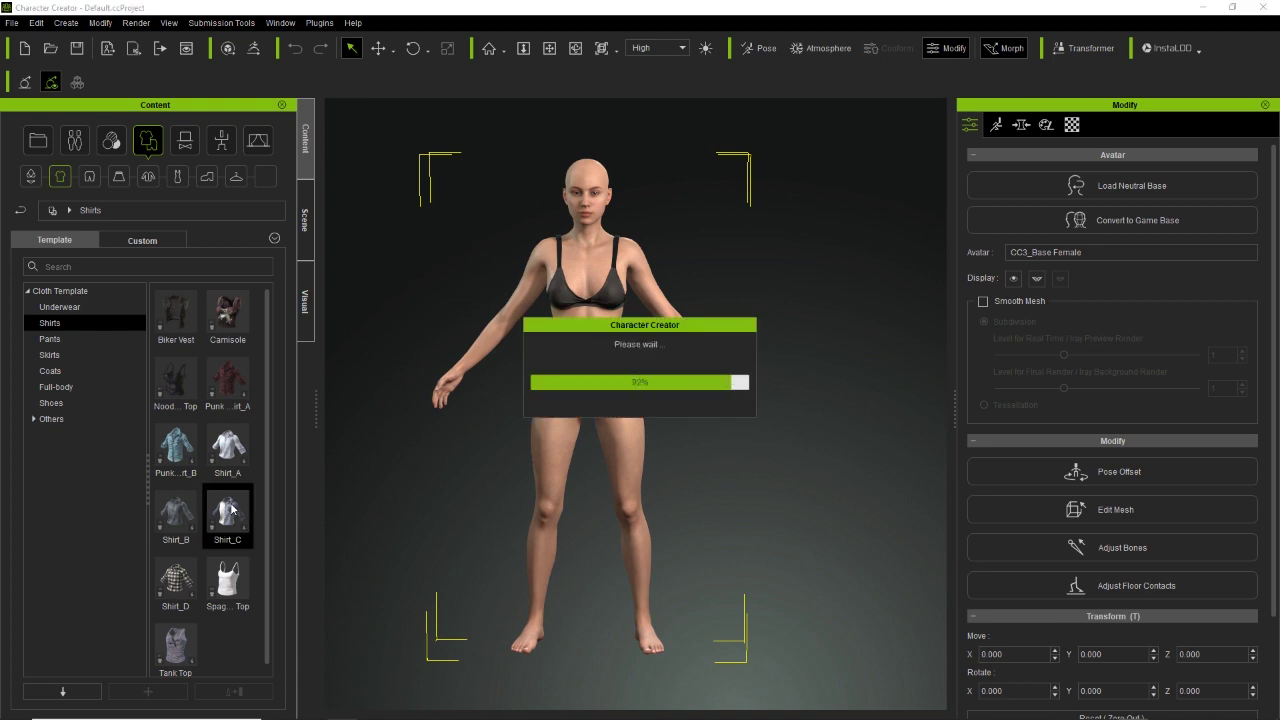
- Add the Jeans_A pants and the Boots_B shoes to the avatar's outfit
{"action": "left_click", "coordinate": [54, 342]}
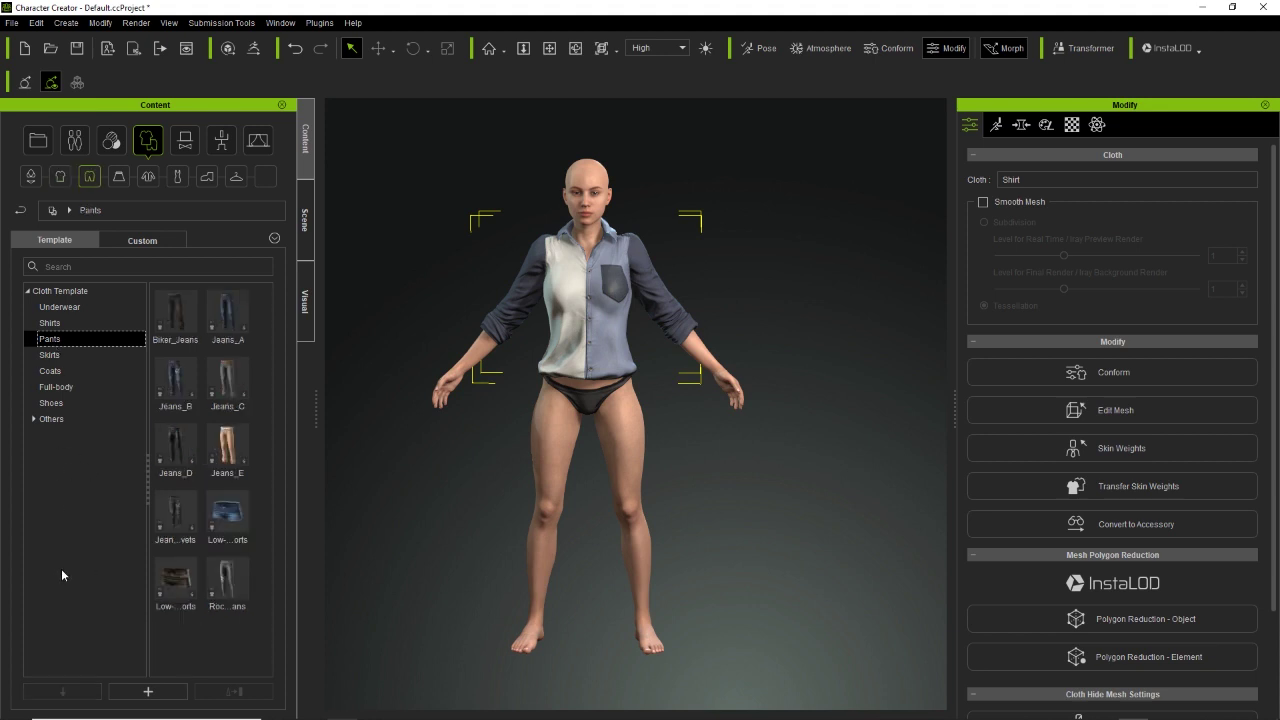
{"action": "double_click", "coordinate": [231, 316]}
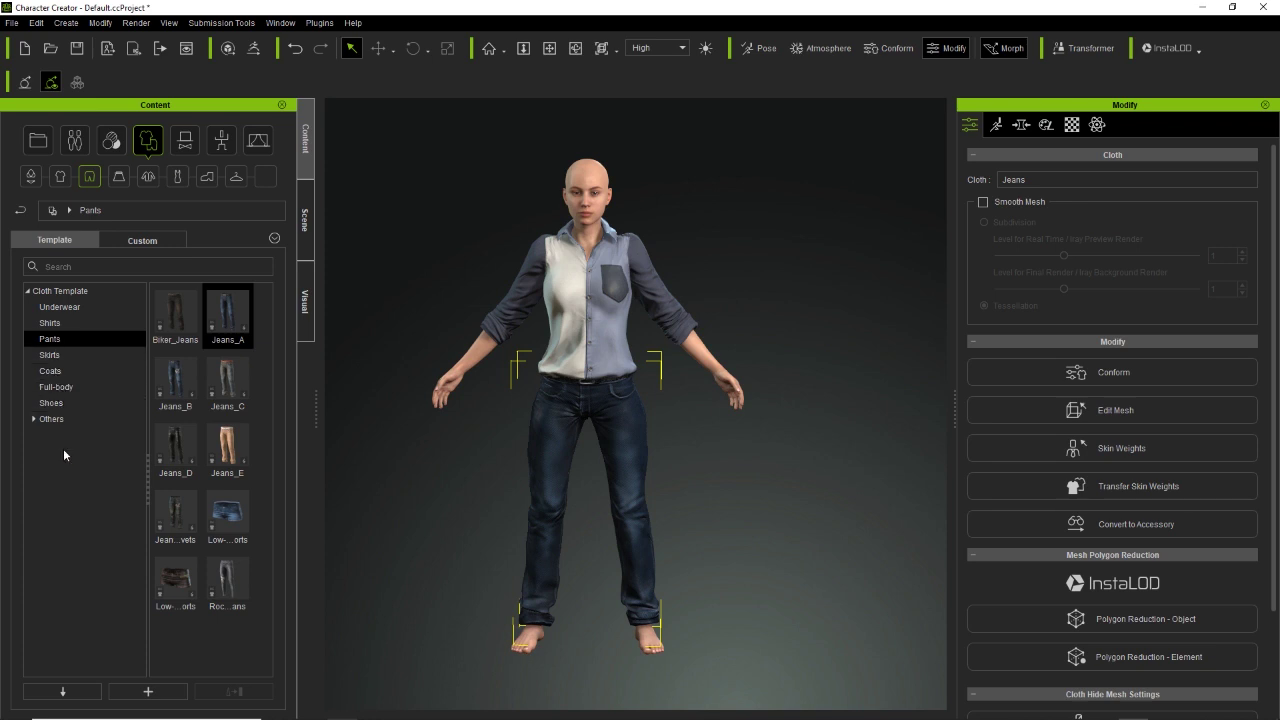
{"action": "left_click", "coordinate": [54, 405]}
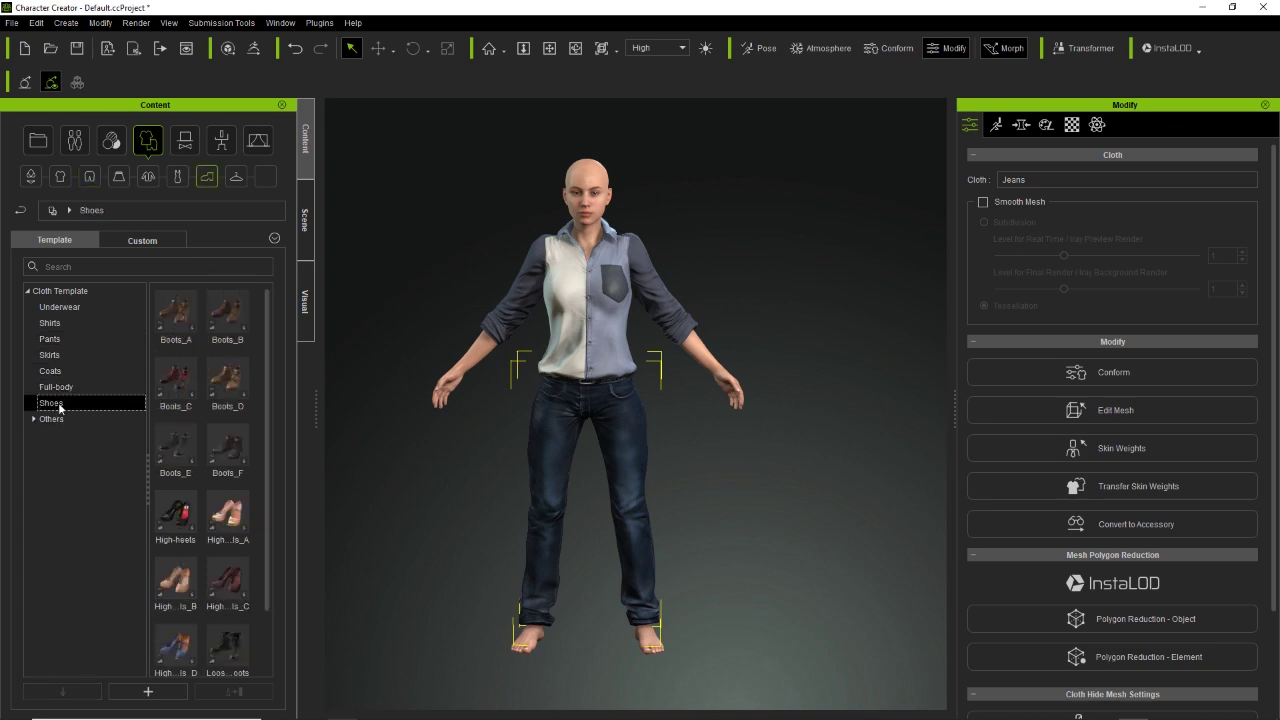
{"action": "double_click", "coordinate": [227, 315]}
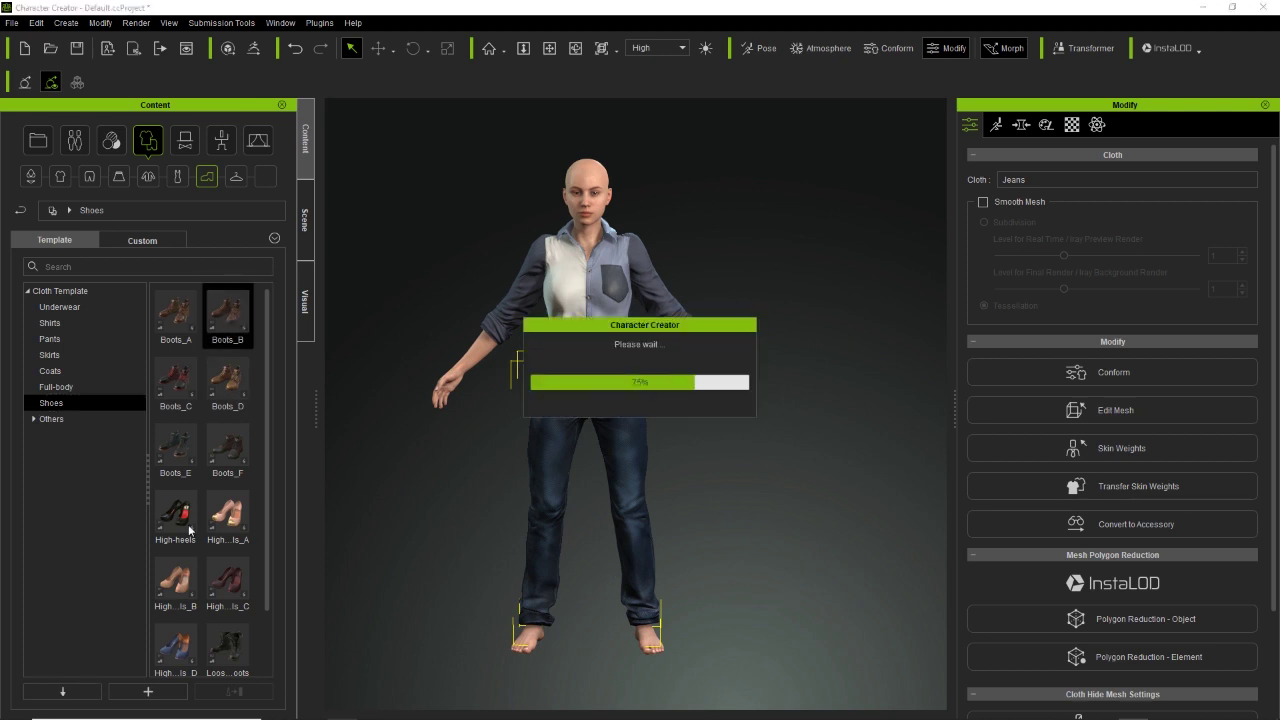
{"action": "left_click", "coordinate": [33, 418]}
{"action": "left_click", "coordinate": [75, 451]}
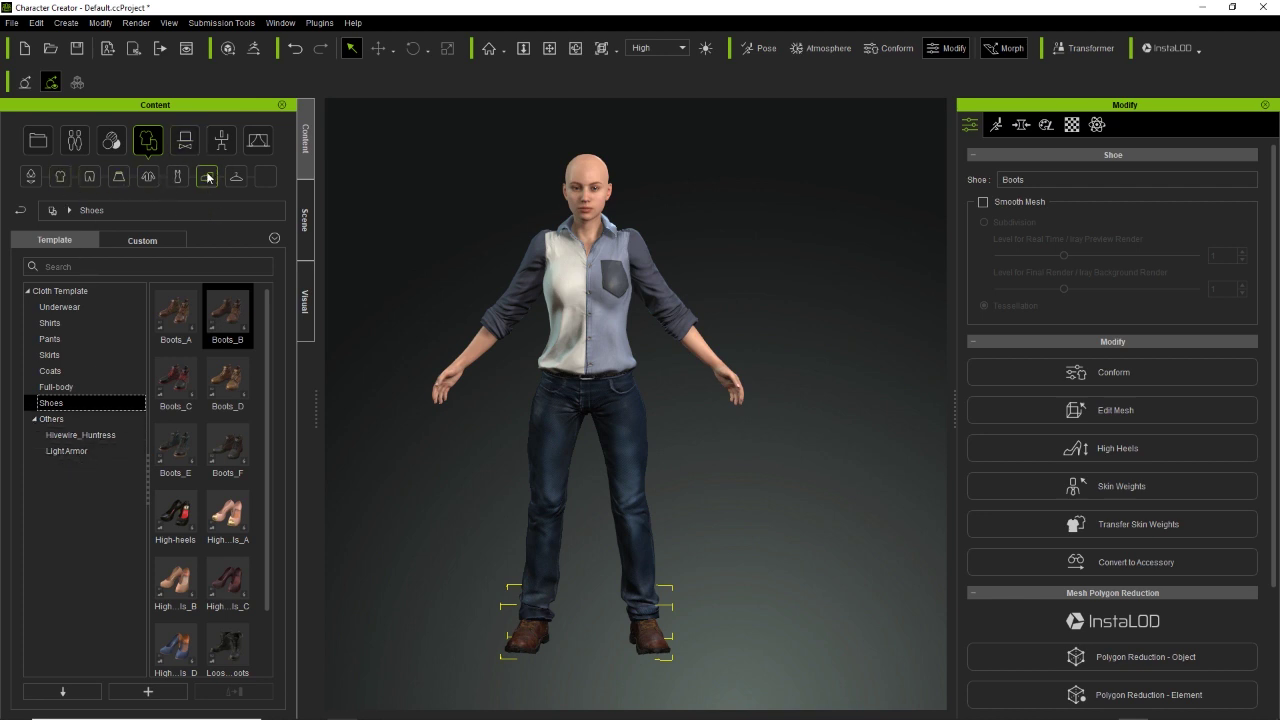
{"action": "left_click", "coordinate": [184, 146]}
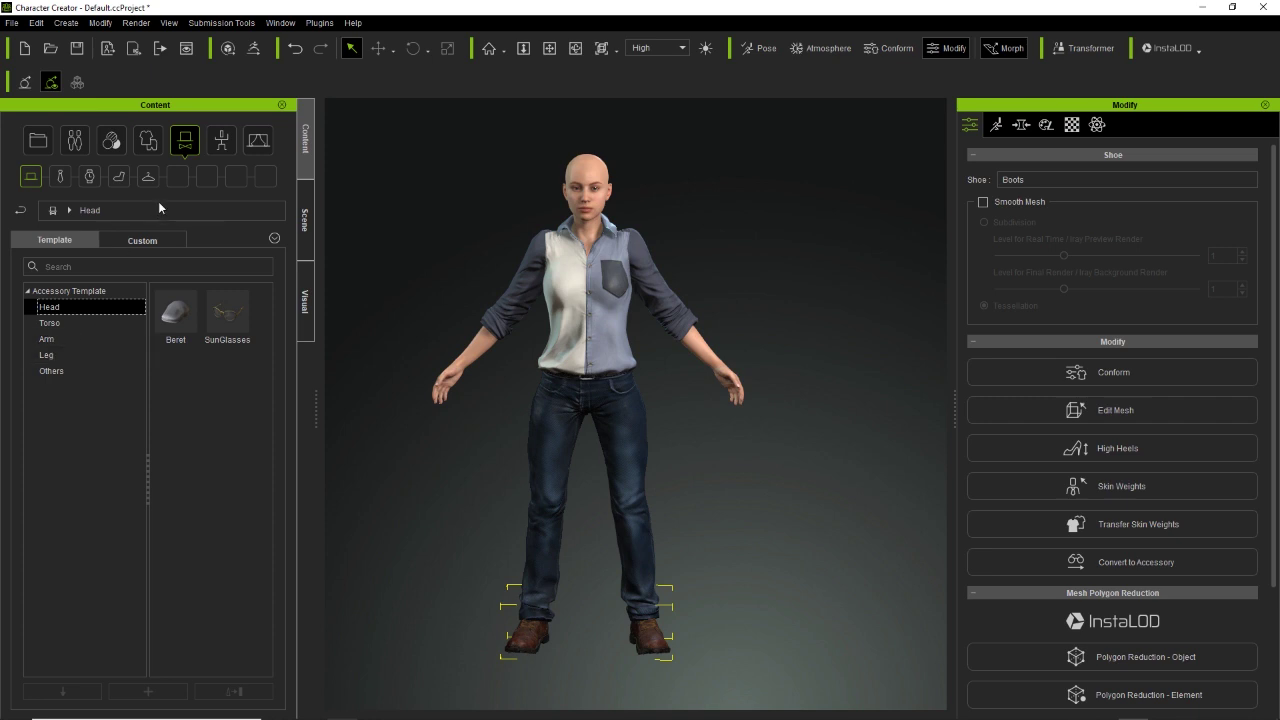
{"action": "left_click", "coordinate": [61, 177]}
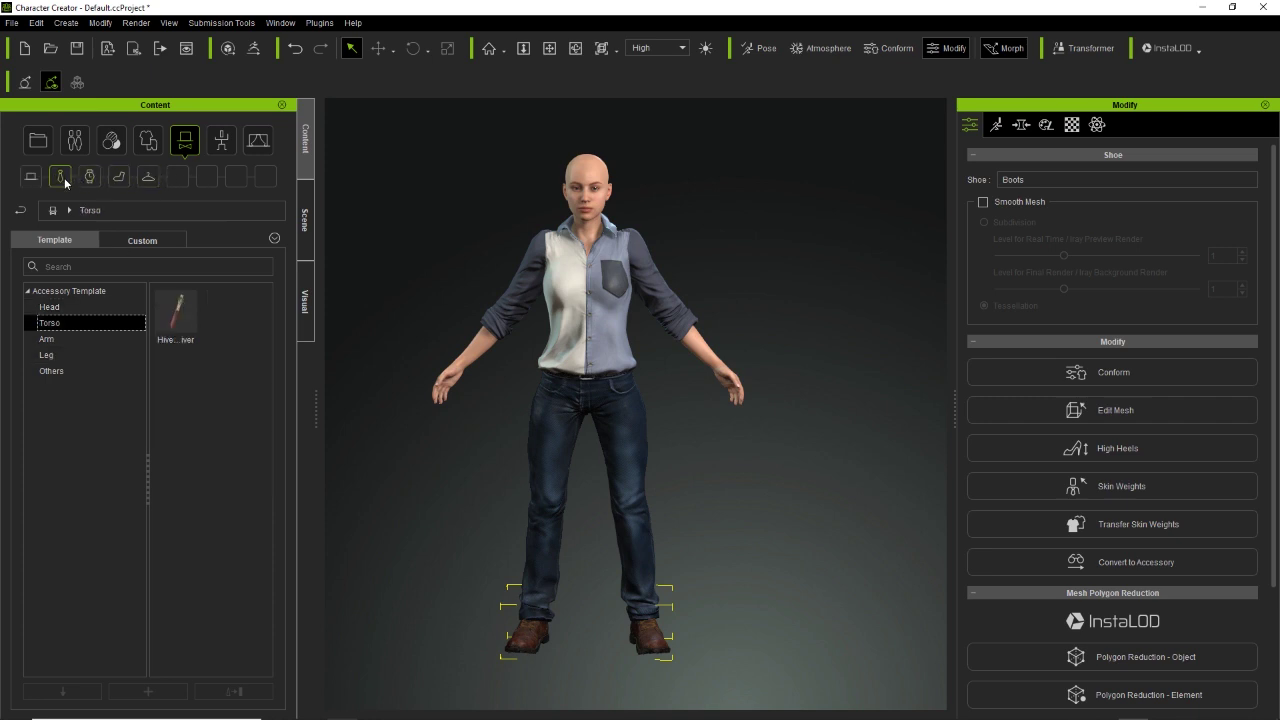
- Give the avatar the high ponytail hairstyle from the Hair templates and view it from an angle
{"action": "left_click", "coordinate": [74, 140]}
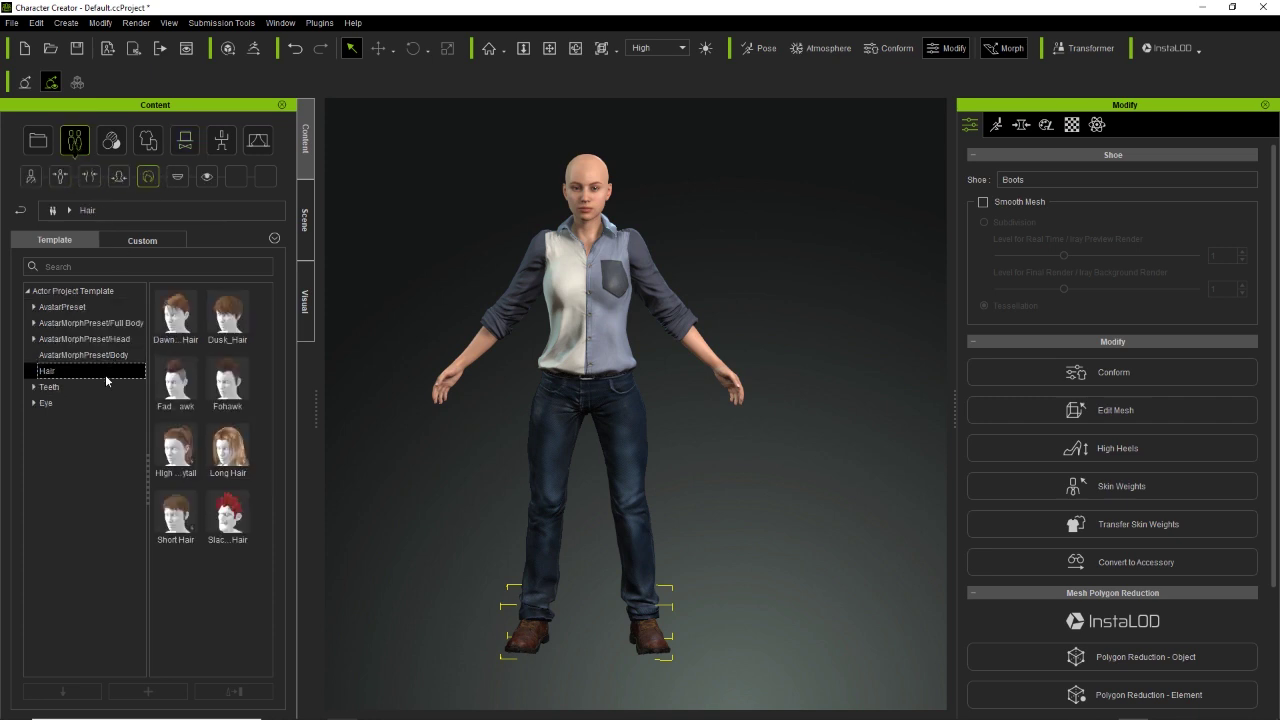
{"action": "left_click", "coordinate": [182, 451]}
{"action": "double_click", "coordinate": [182, 451]}
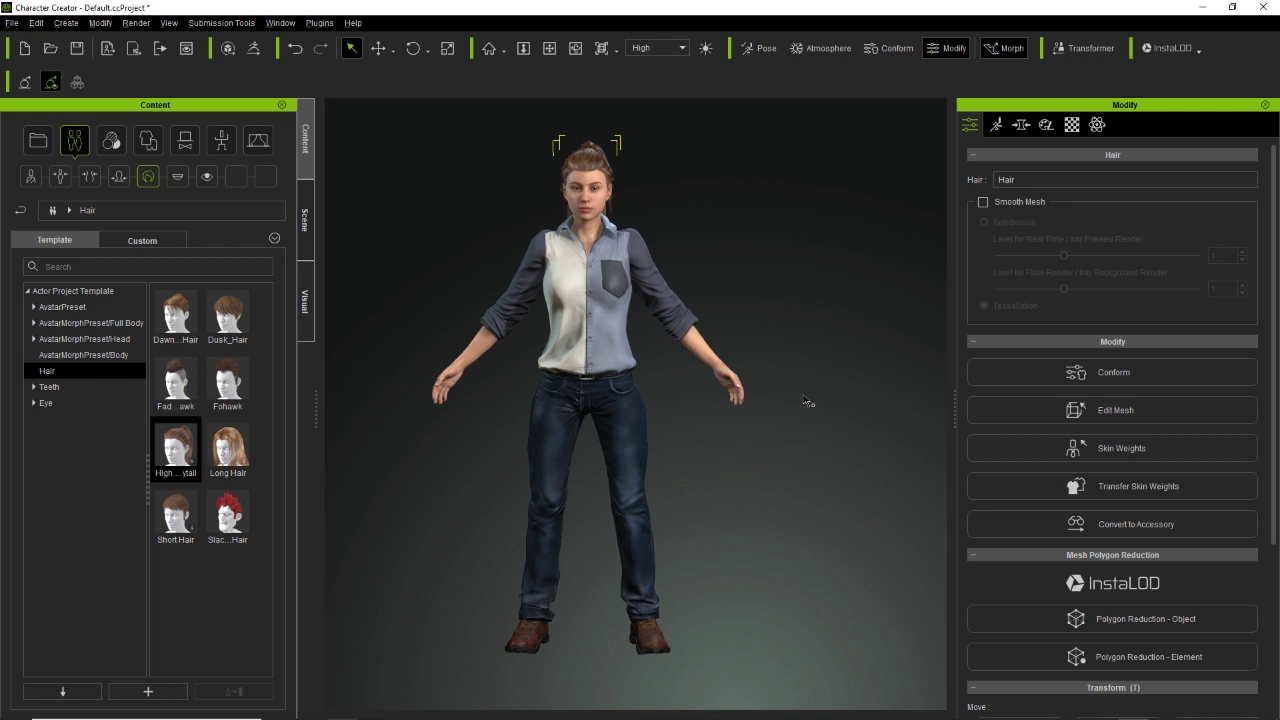
{"action": "right_click_drag", "start_coordinate": [805, 398], "coordinate": [896, 435]}
{"action": "right_click_drag", "start_coordinate": [661, 411], "coordinate": [838, 405]}
{"action": "right_click_drag", "start_coordinate": [651, 441], "coordinate": [729, 444]}
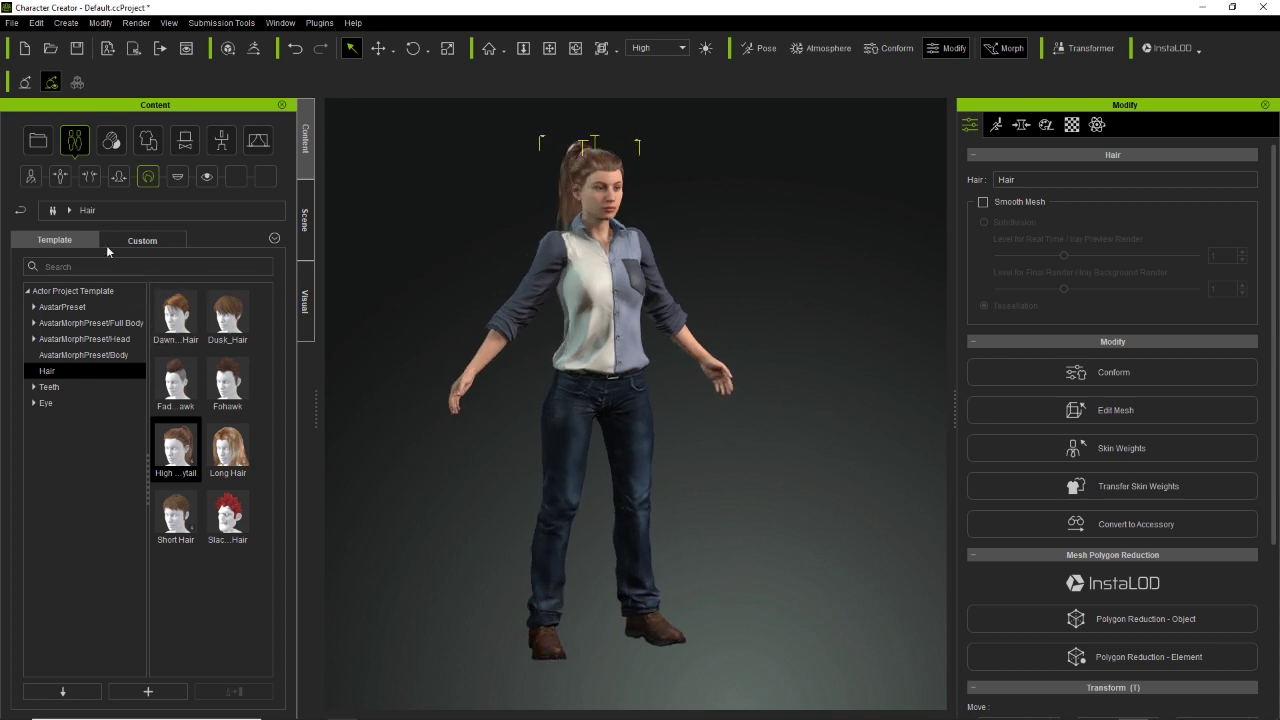
- Browse the project, stage element, motion and accessory template libraries to examine the available content
{"action": "left_click", "coordinate": [35, 146]}
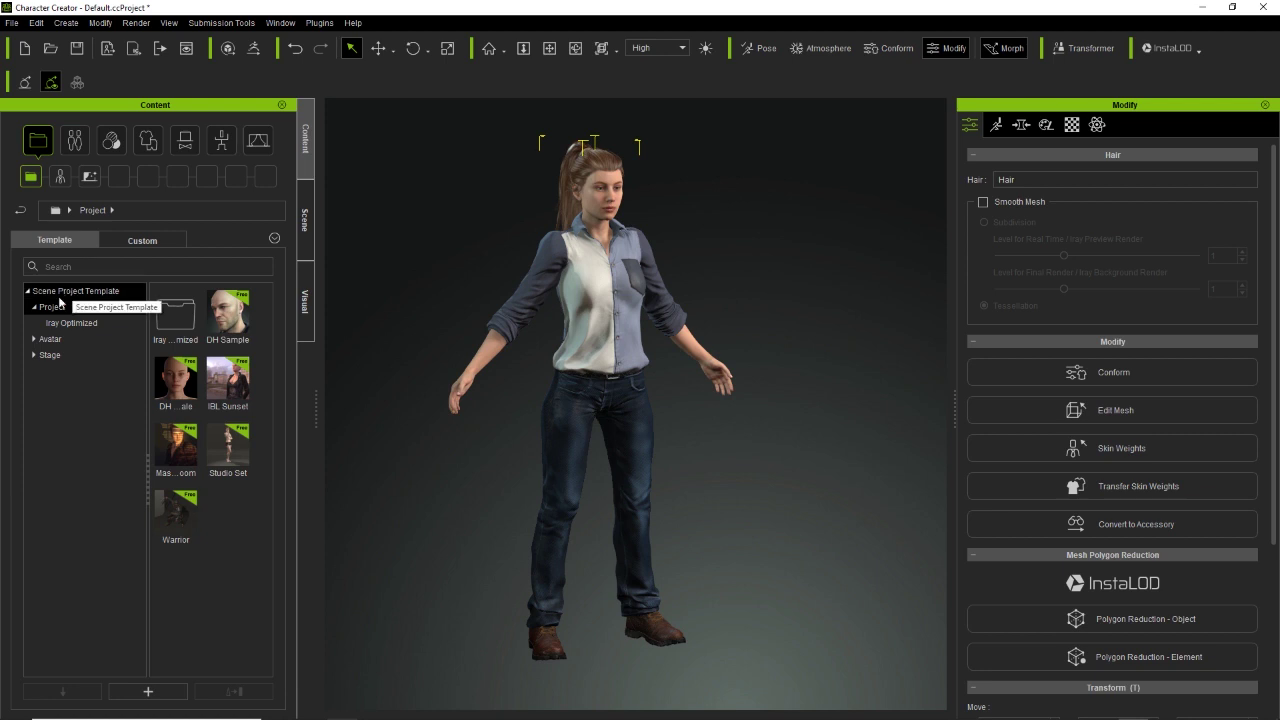
{"action": "left_click", "coordinate": [255, 142]}
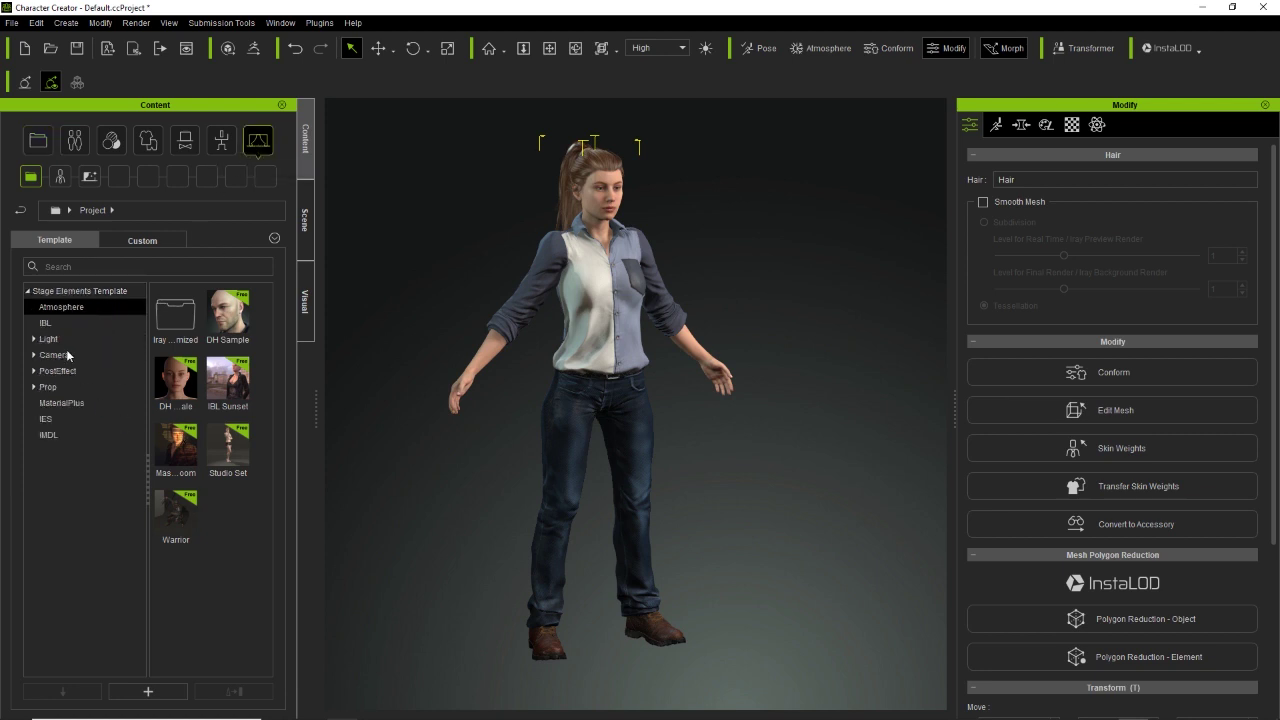
{"action": "left_click", "coordinate": [104, 307]}
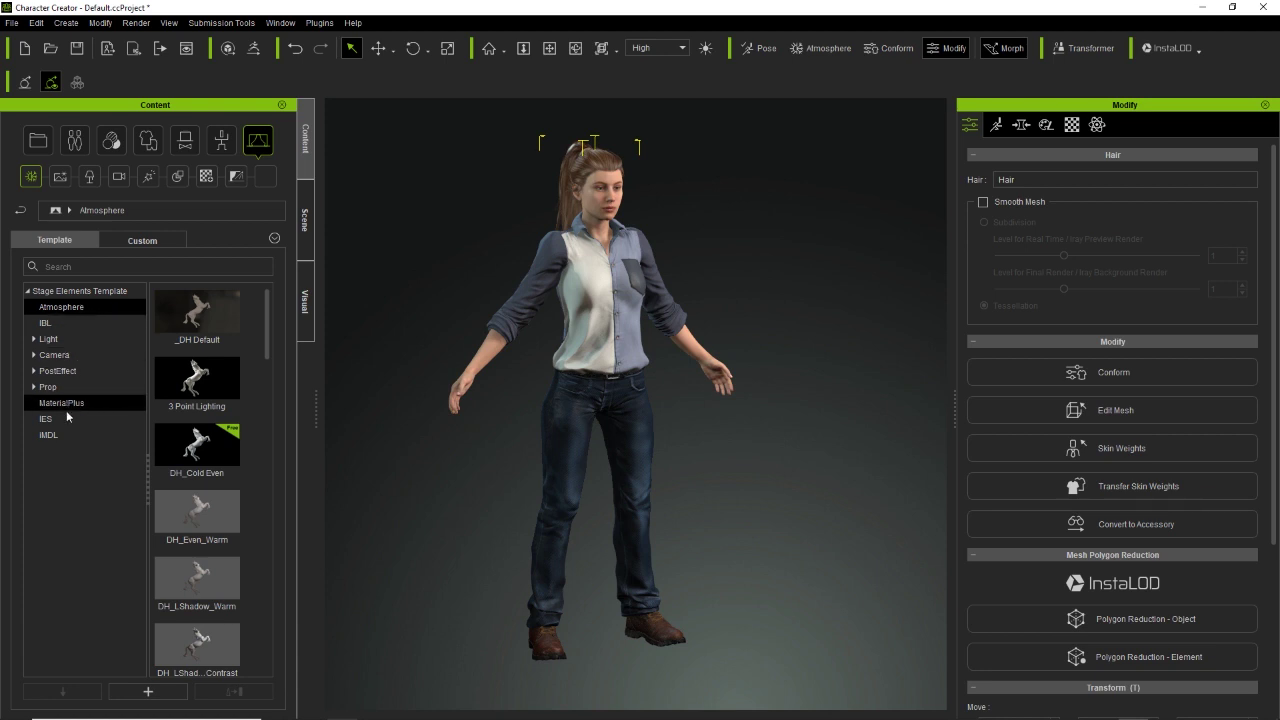
{"action": "left_click", "coordinate": [86, 291]}
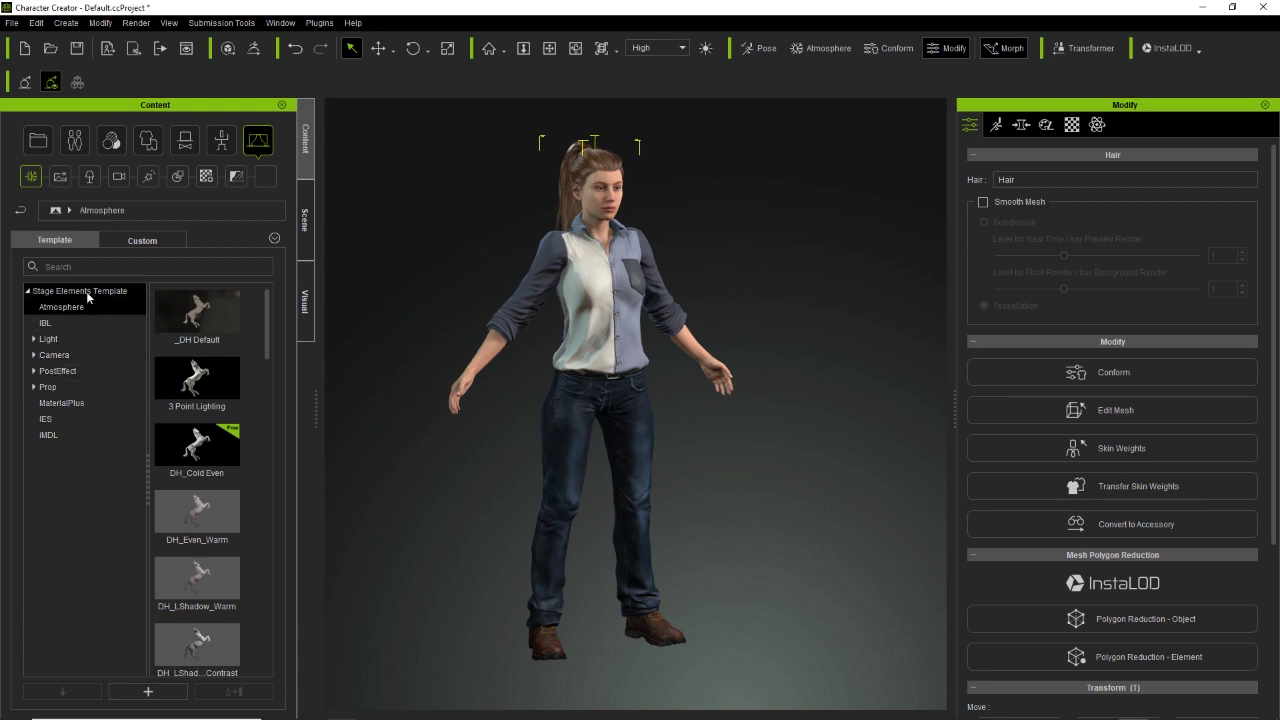
{"action": "left_click", "coordinate": [236, 177]}
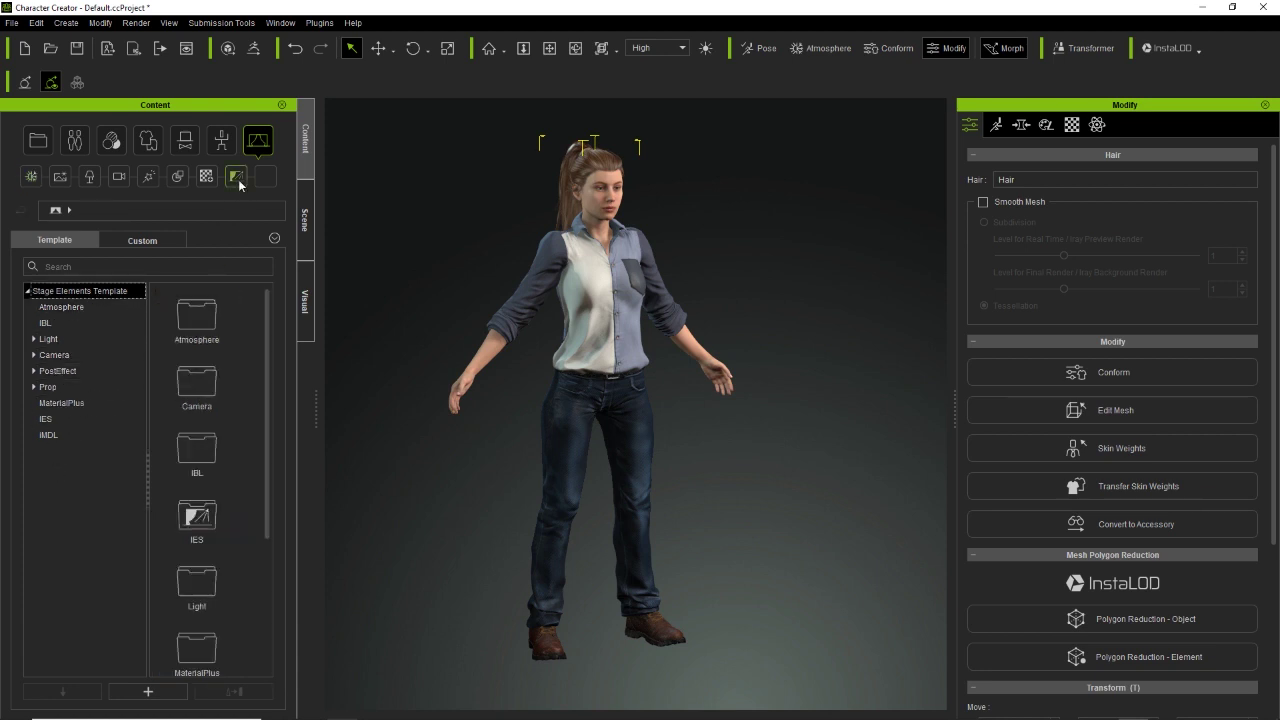
{"action": "left_click", "coordinate": [219, 143]}
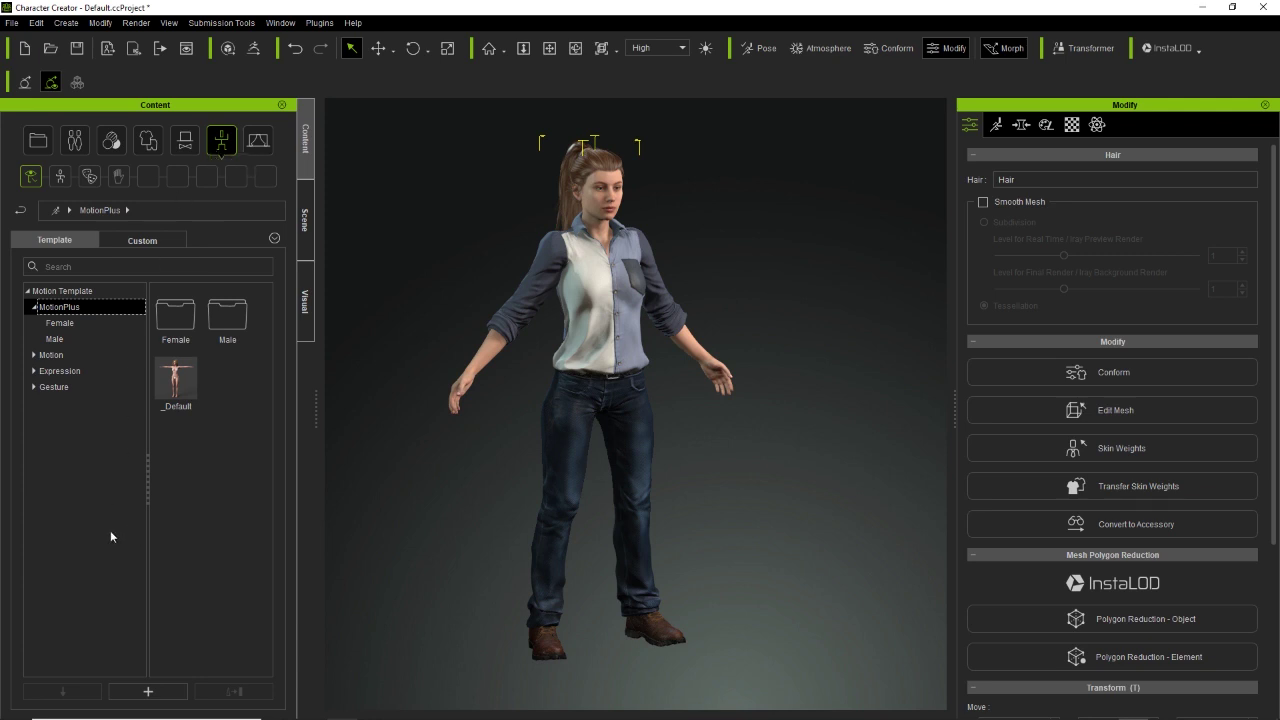
{"action": "left_click", "coordinate": [58, 371]}
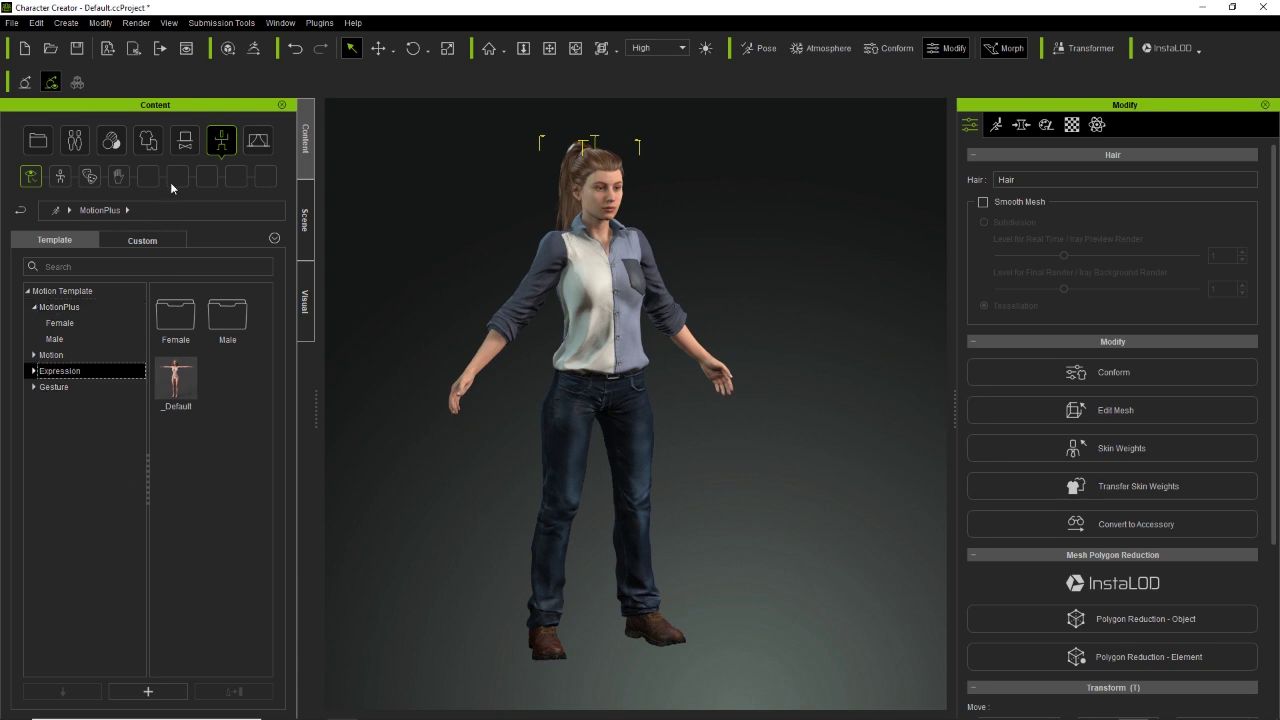
{"action": "left_click", "coordinate": [186, 141]}
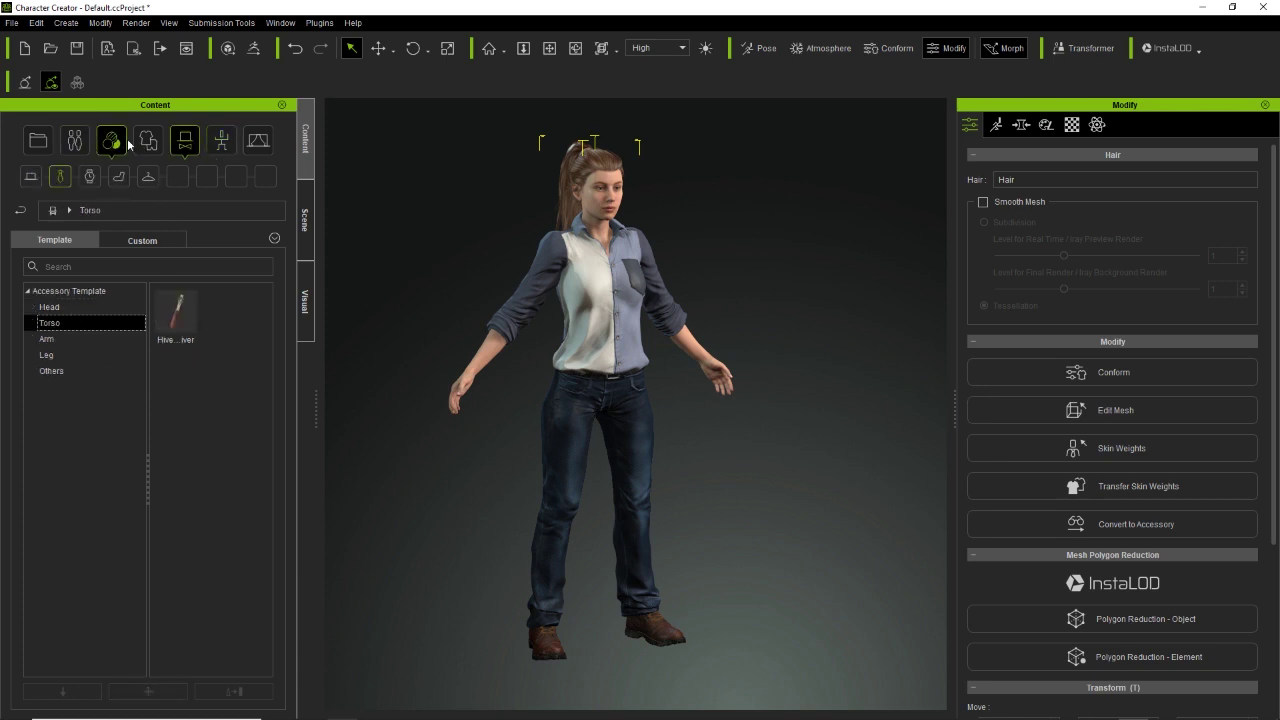
- Apply the female Gentle look expression template to the avatar, with the face framed up close
{"action": "left_click", "coordinate": [224, 141]}
{"action": "left_click", "coordinate": [58, 356]}
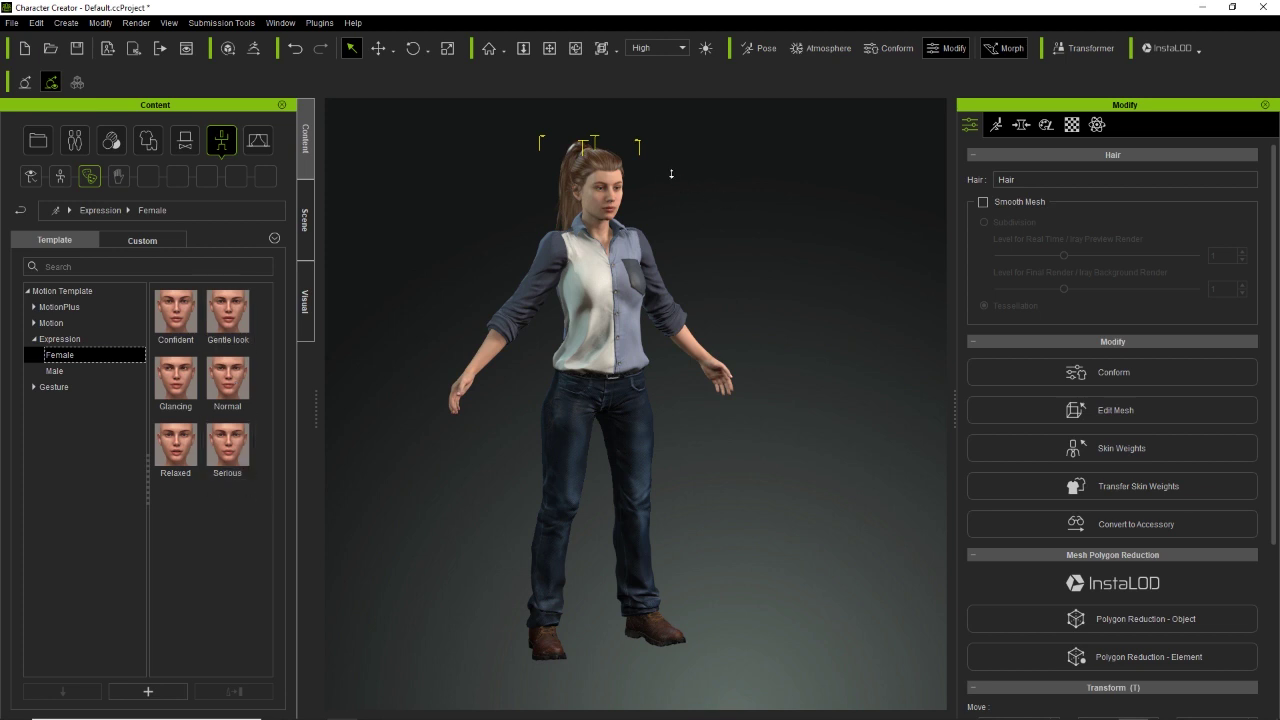
{"action": "scroll", "coordinate": [620, 180], "scroll_direction": "up", "scroll_amount": 5}
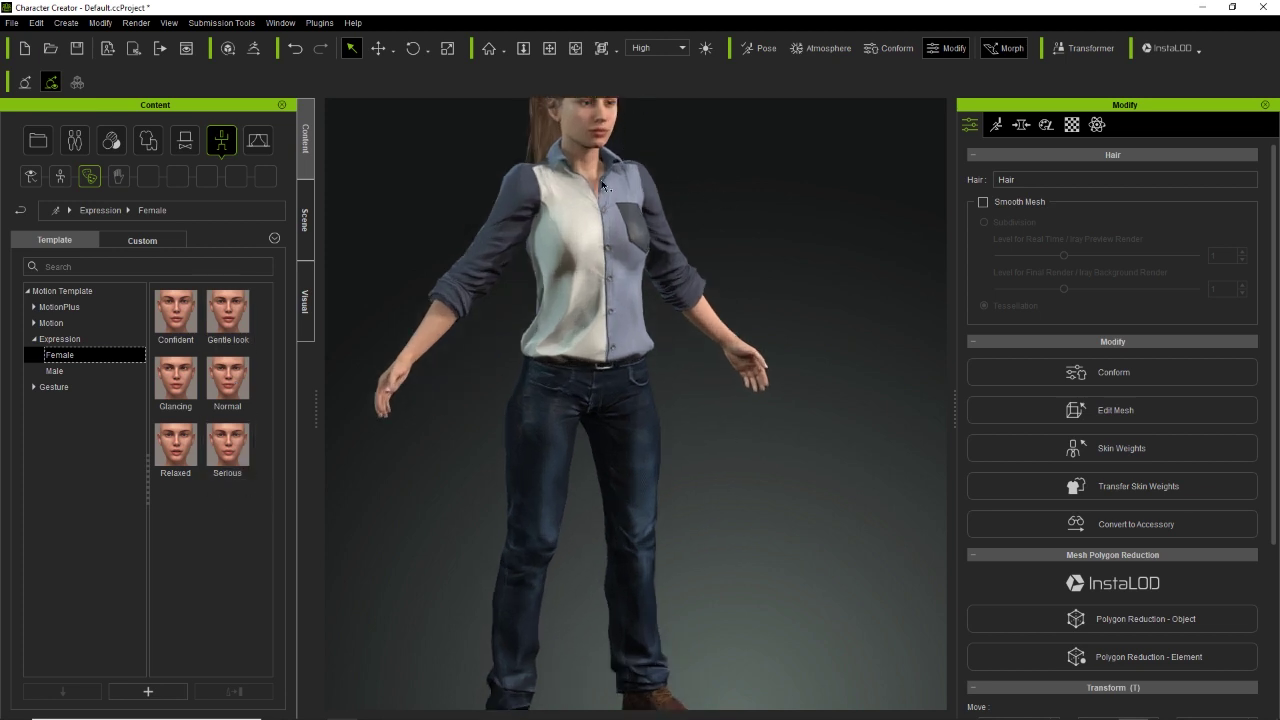
{"action": "middle_click_drag", "start_coordinate": [602, 185], "coordinate": [604, 356]}
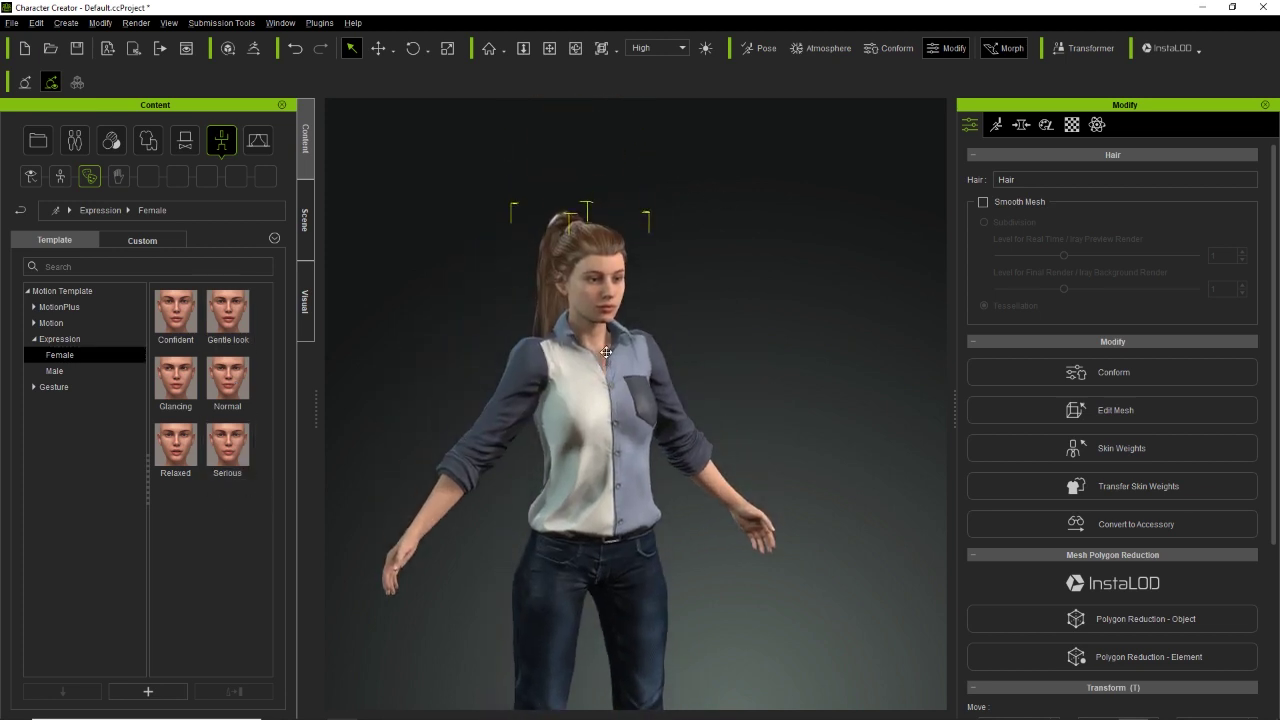
{"action": "scroll", "coordinate": [589, 230], "scroll_direction": "up", "scroll_amount": 5}
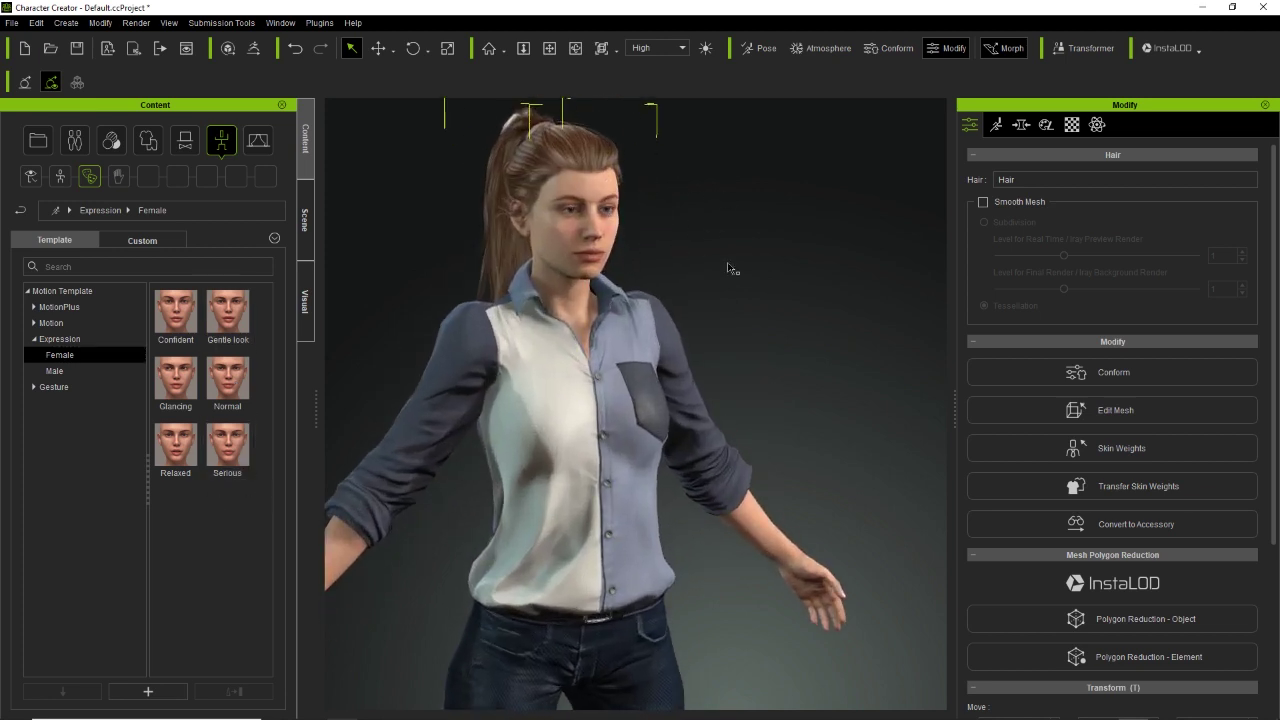
{"action": "middle_click_drag", "start_coordinate": [747, 274], "coordinate": [771, 294]}
{"action": "right_click_drag", "start_coordinate": [771, 295], "coordinate": [755, 304]}
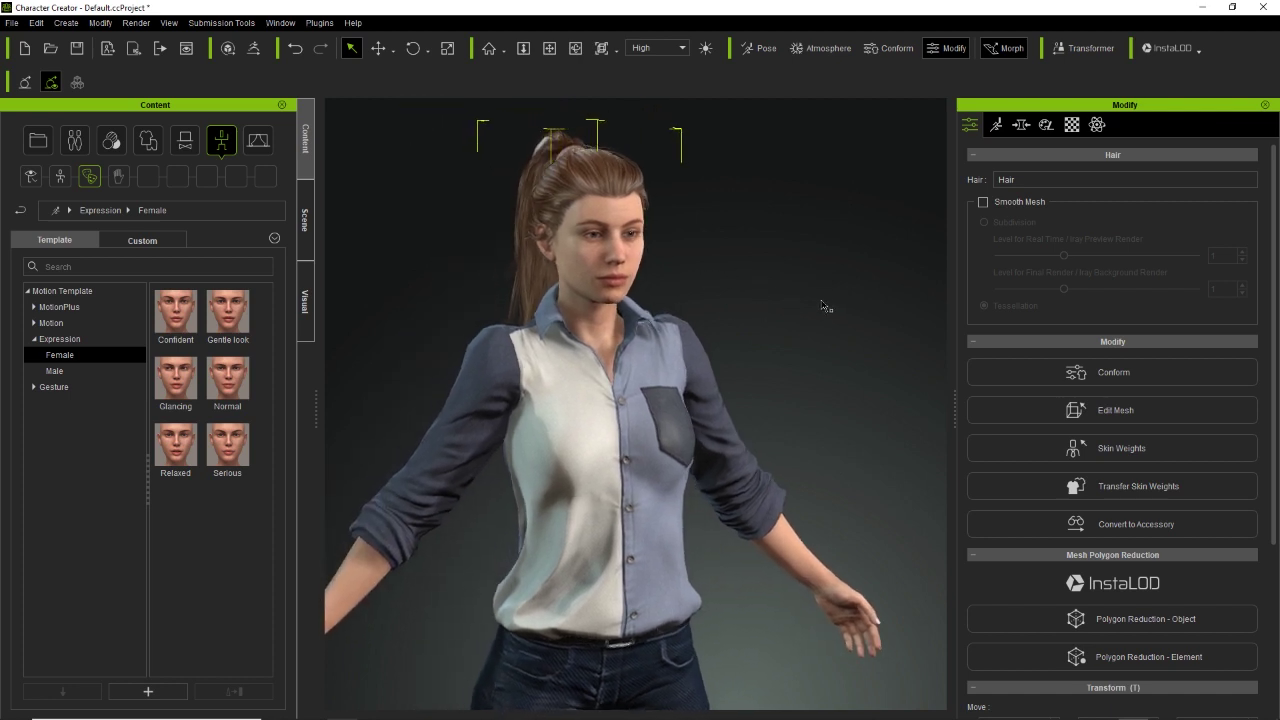
{"action": "double_click", "coordinate": [242, 316]}
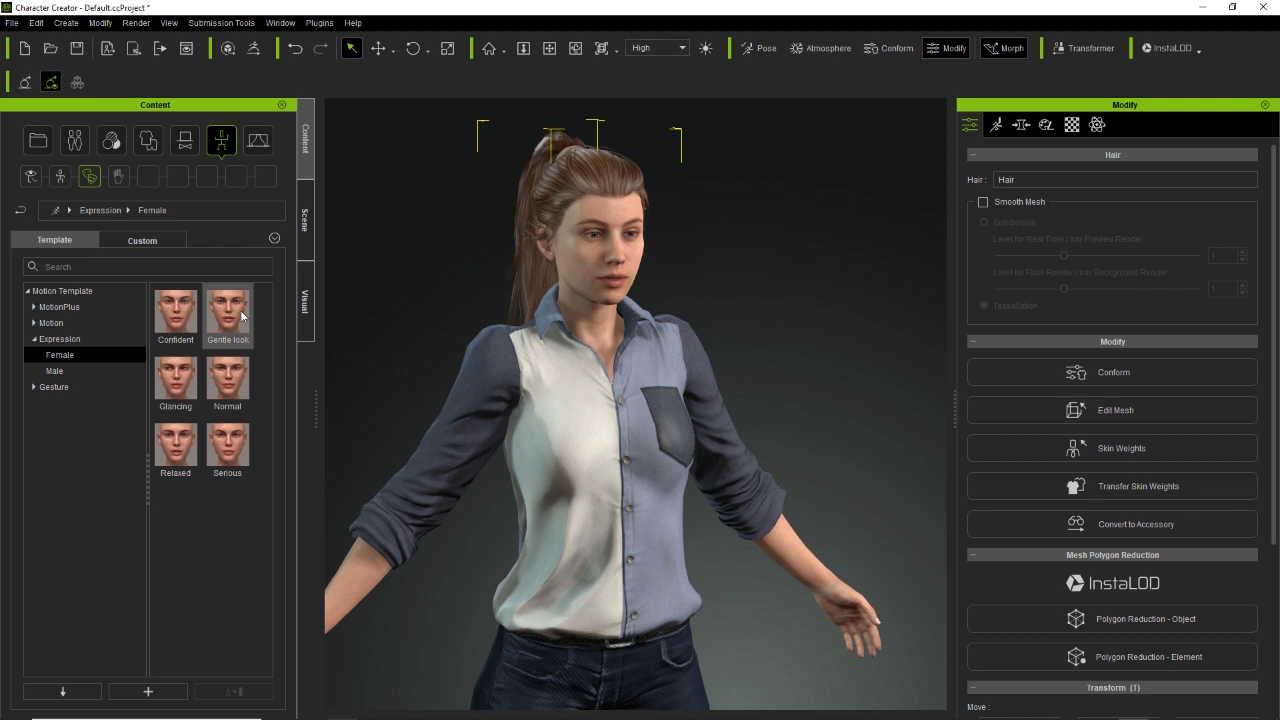
{"action": "left_click", "coordinate": [220, 316]}
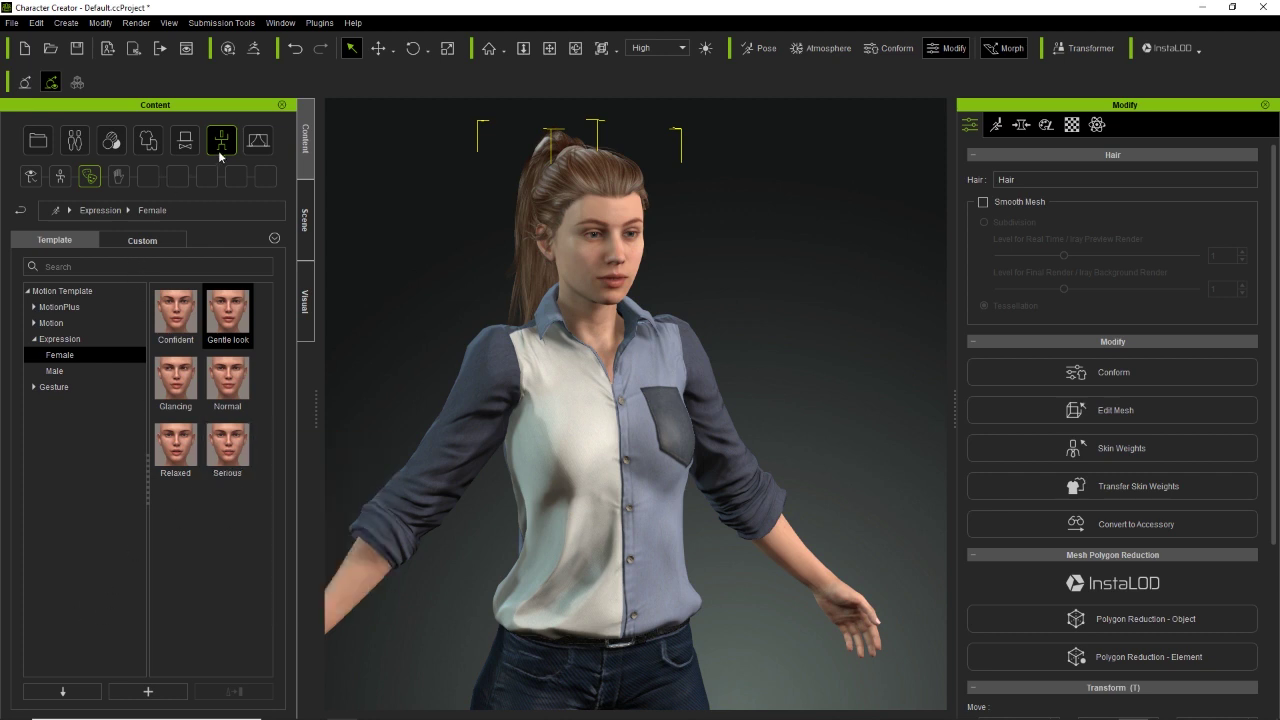
- Add the Viking Axe from the Arm accessory templates to the avatar
{"action": "left_click", "coordinate": [184, 141]}
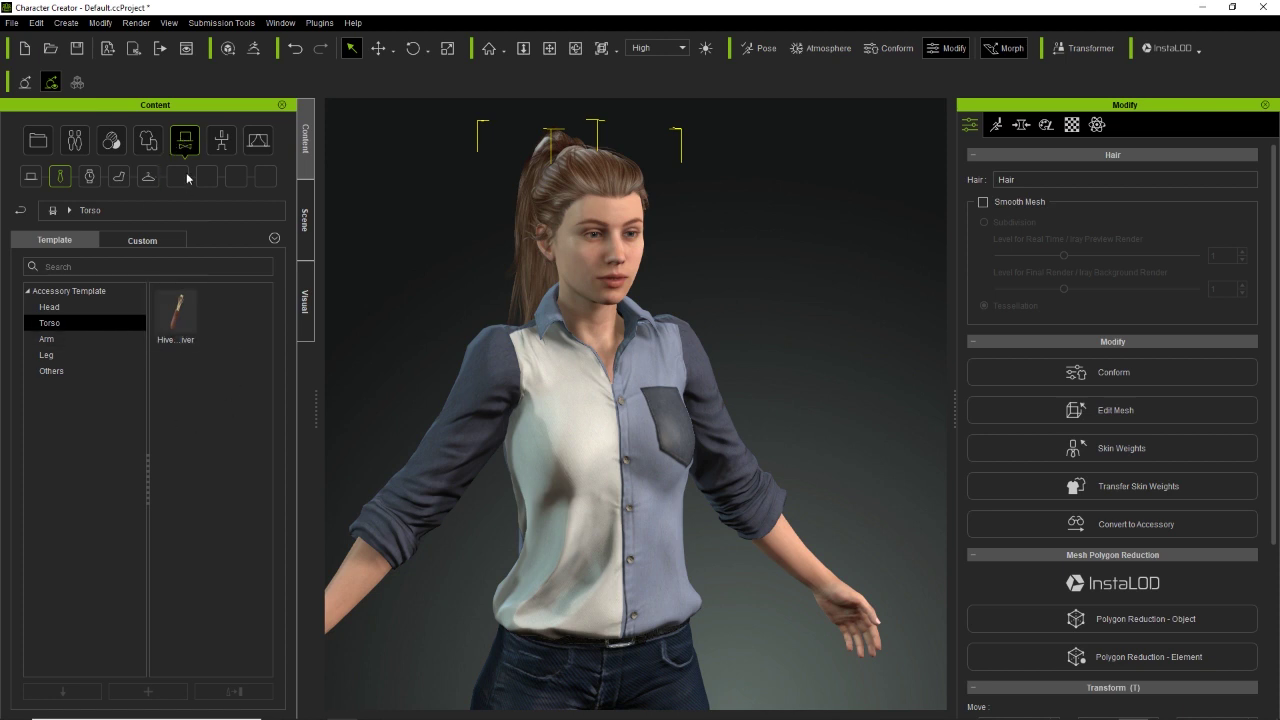
{"action": "left_click", "coordinate": [66, 308]}
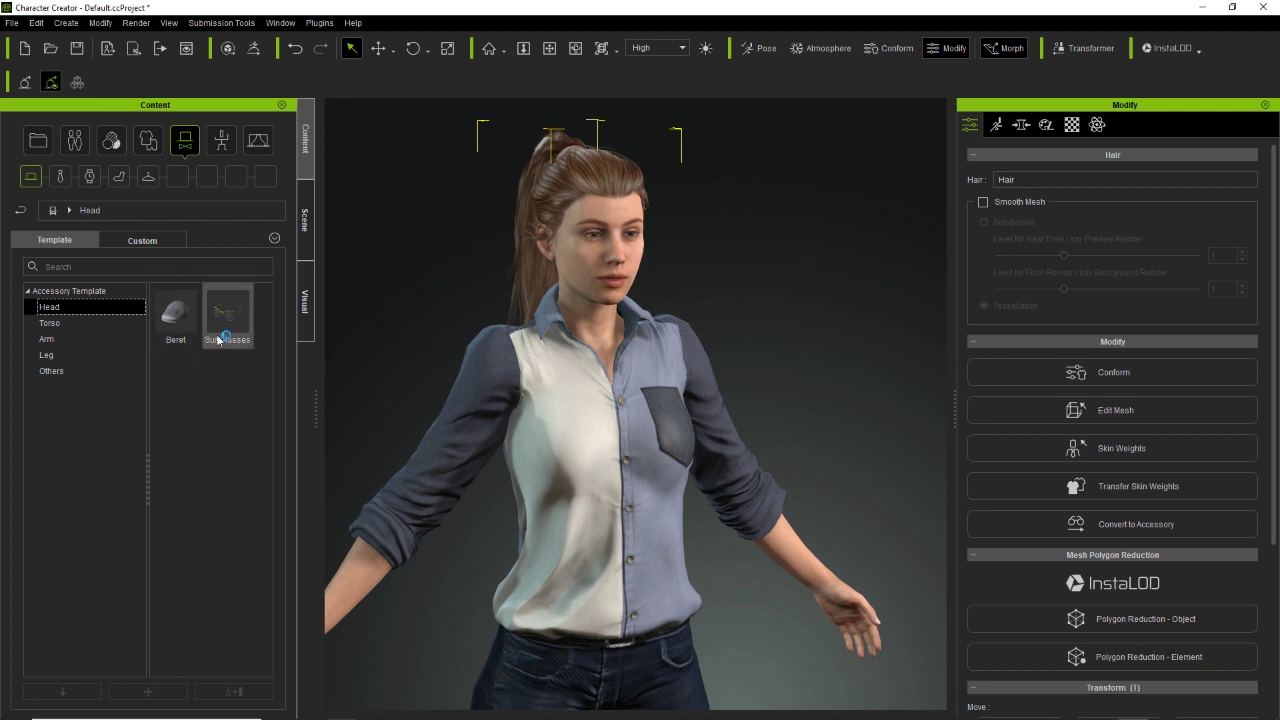
{"action": "left_click", "coordinate": [66, 322]}
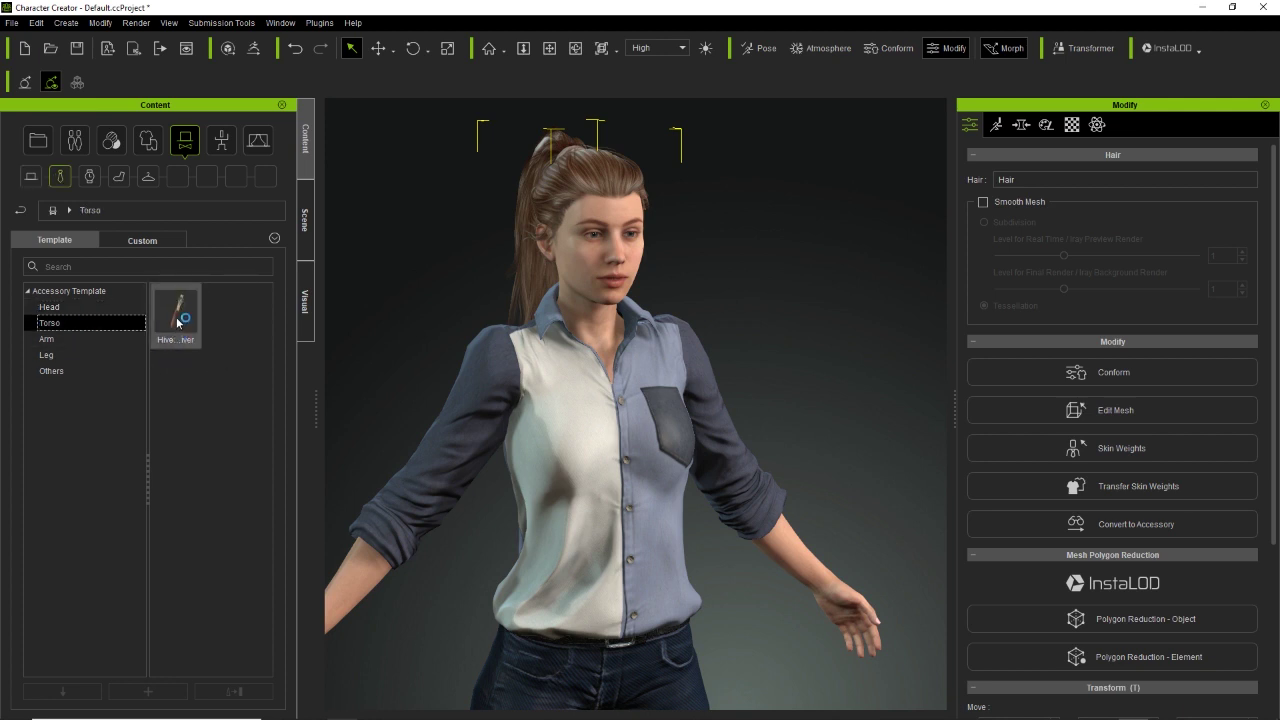
{"action": "mouse_move", "coordinate": [188, 323]}
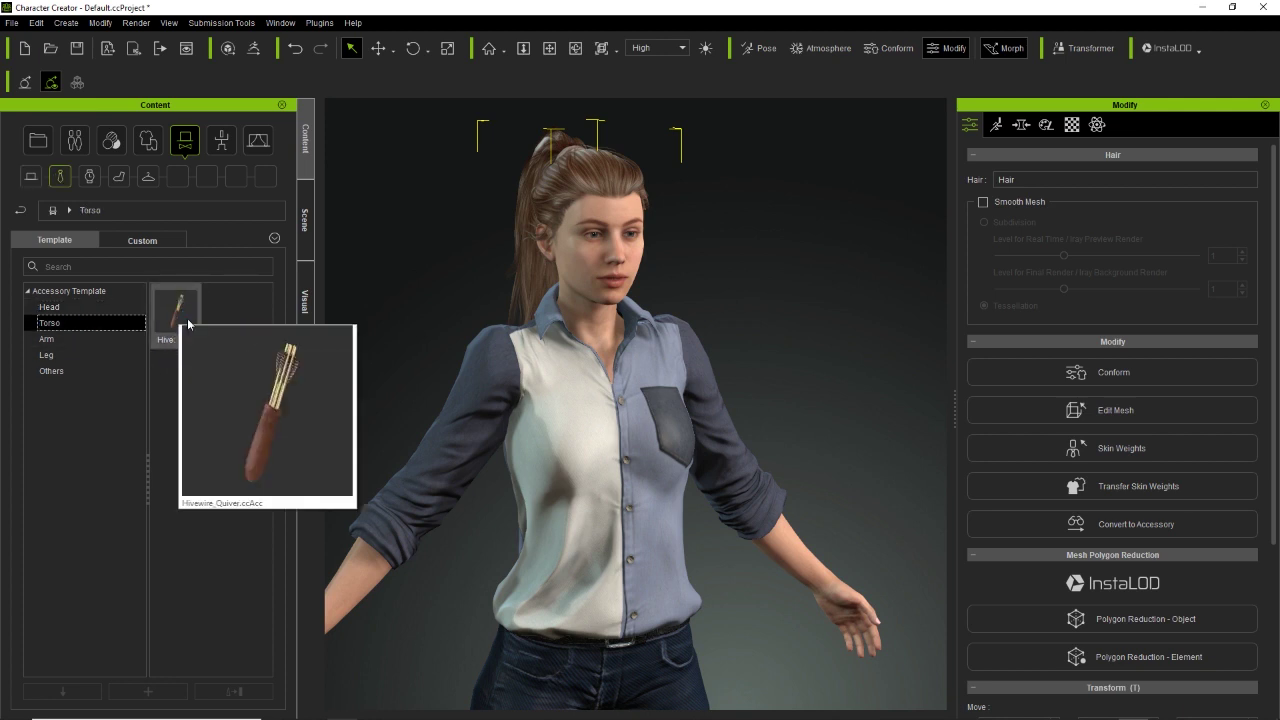
{"action": "left_click", "coordinate": [85, 339]}
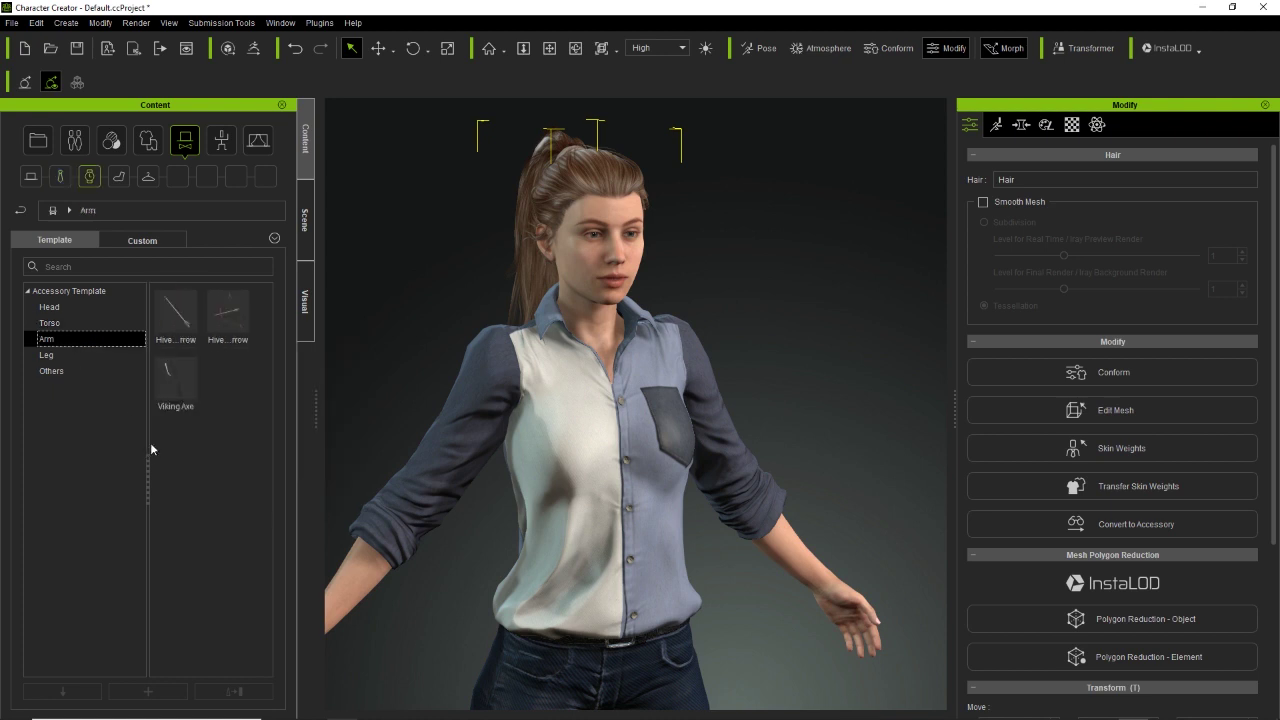
{"action": "left_click", "coordinate": [182, 373]}
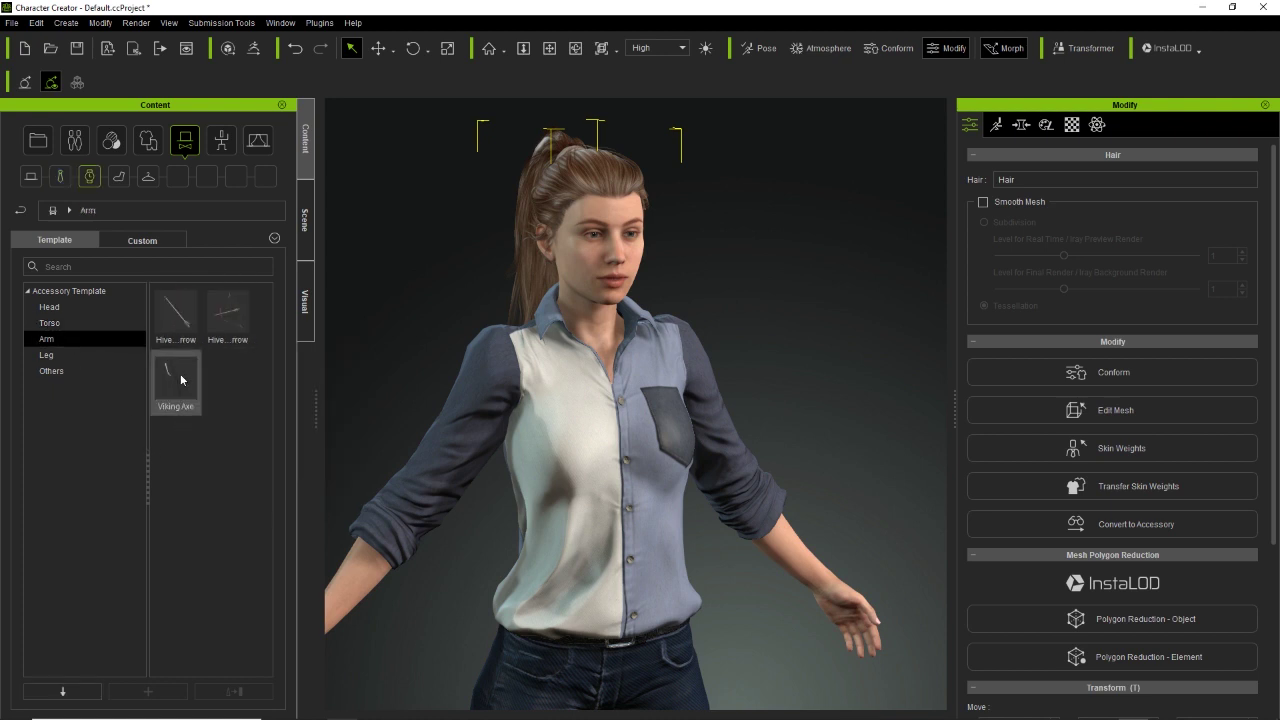
{"action": "left_click", "coordinate": [70, 356]}
{"action": "left_click", "coordinate": [66, 340]}
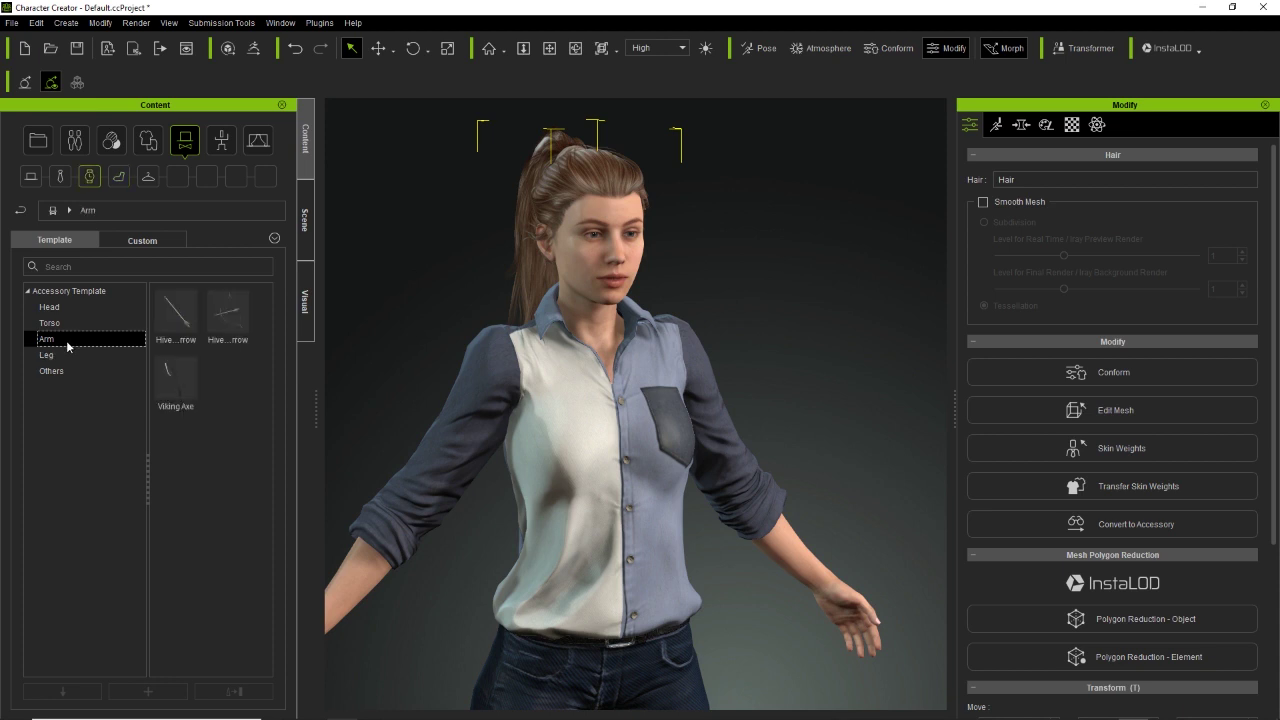
{"action": "double_click", "coordinate": [181, 374]}
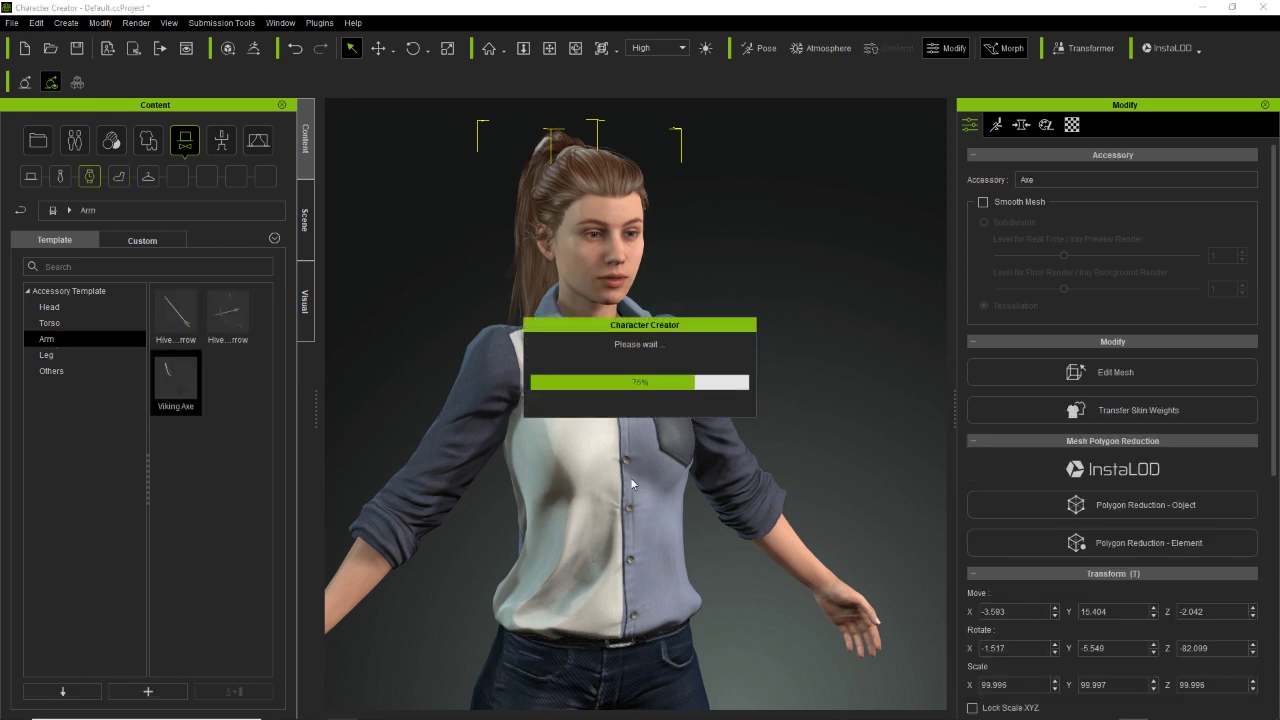
{"action": "scroll", "coordinate": [547, 523], "scroll_direction": "down", "scroll_amount": 2}
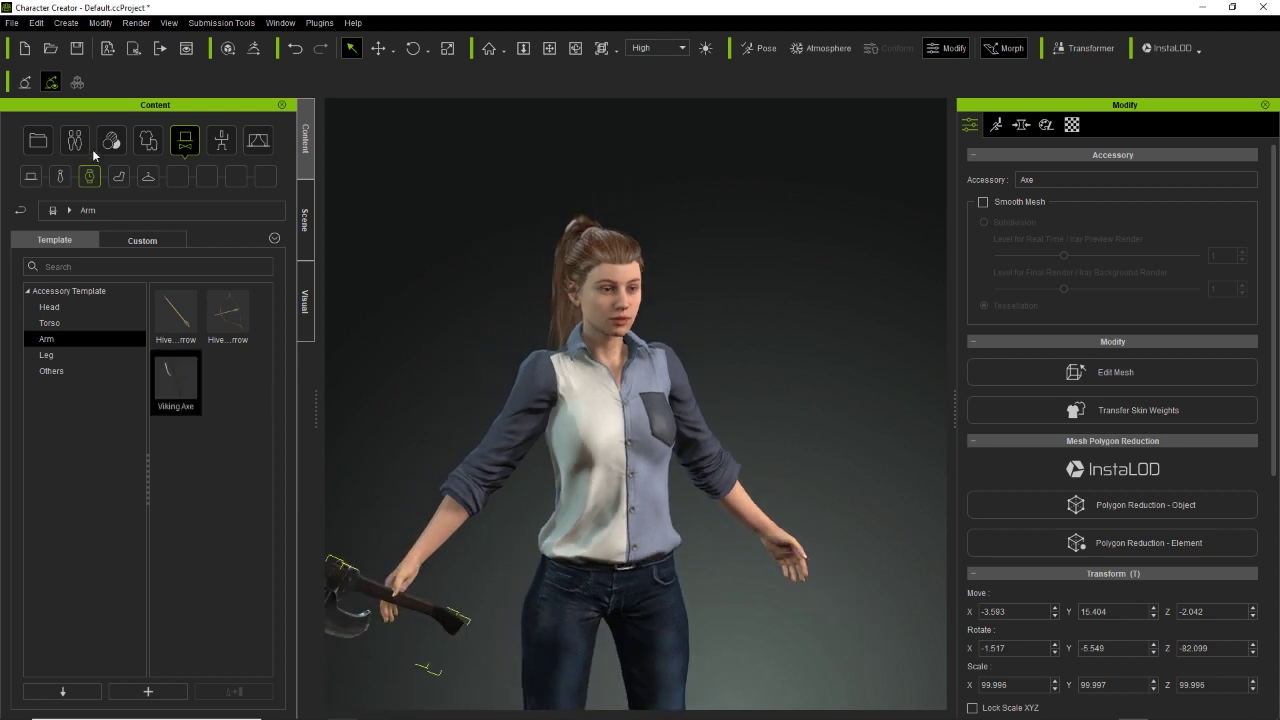
- Apply the Fist_Relaxed gesture from the Hold hand templates to the avatar's right hand only
{"action": "left_click", "coordinate": [149, 143]}
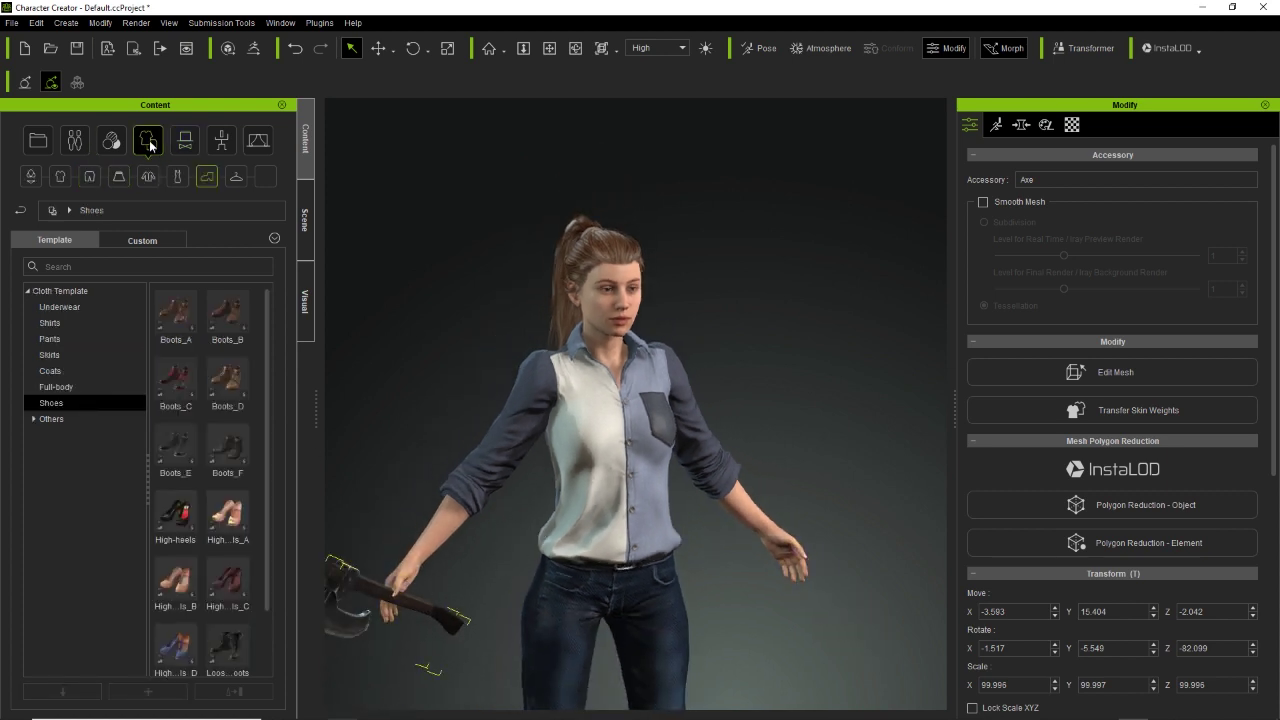
{"action": "left_click", "coordinate": [224, 145]}
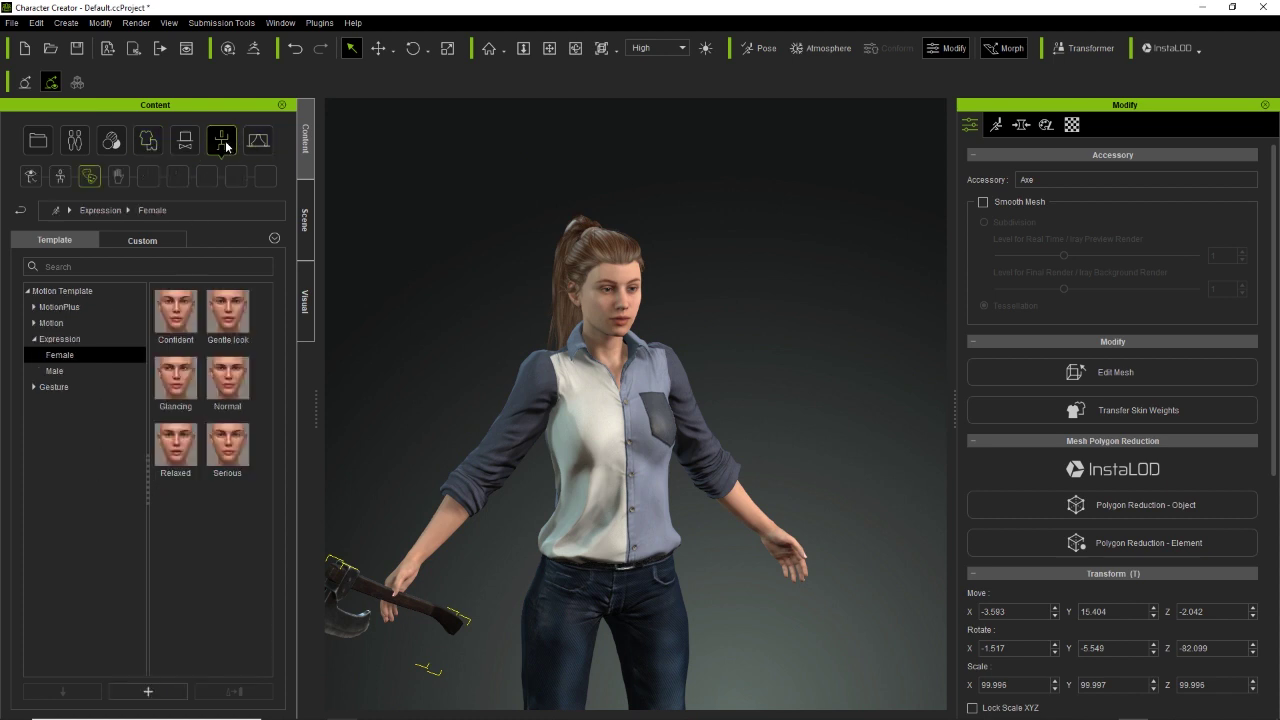
{"action": "left_click", "coordinate": [117, 177]}
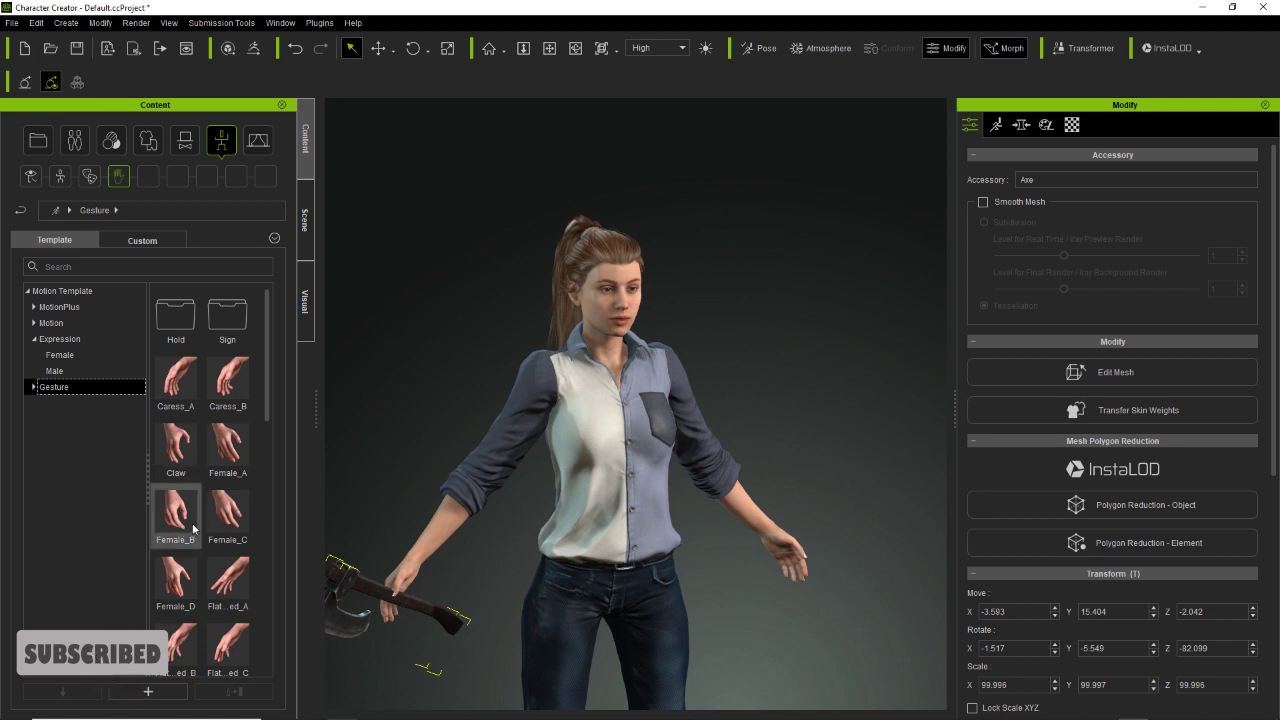
{"action": "left_click_drag", "start_coordinate": [264, 388], "coordinate": [282, 302]}
{"action": "left_click", "coordinate": [42, 387]}
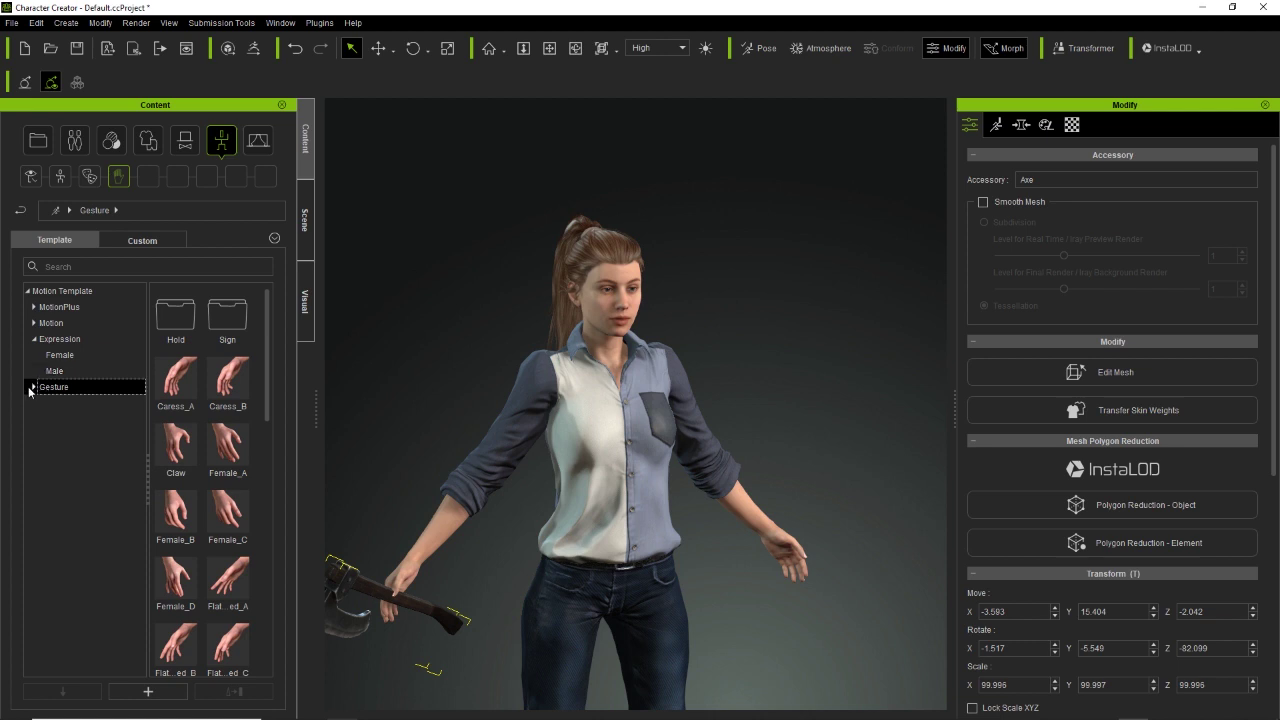
{"action": "double_click", "coordinate": [170, 324]}
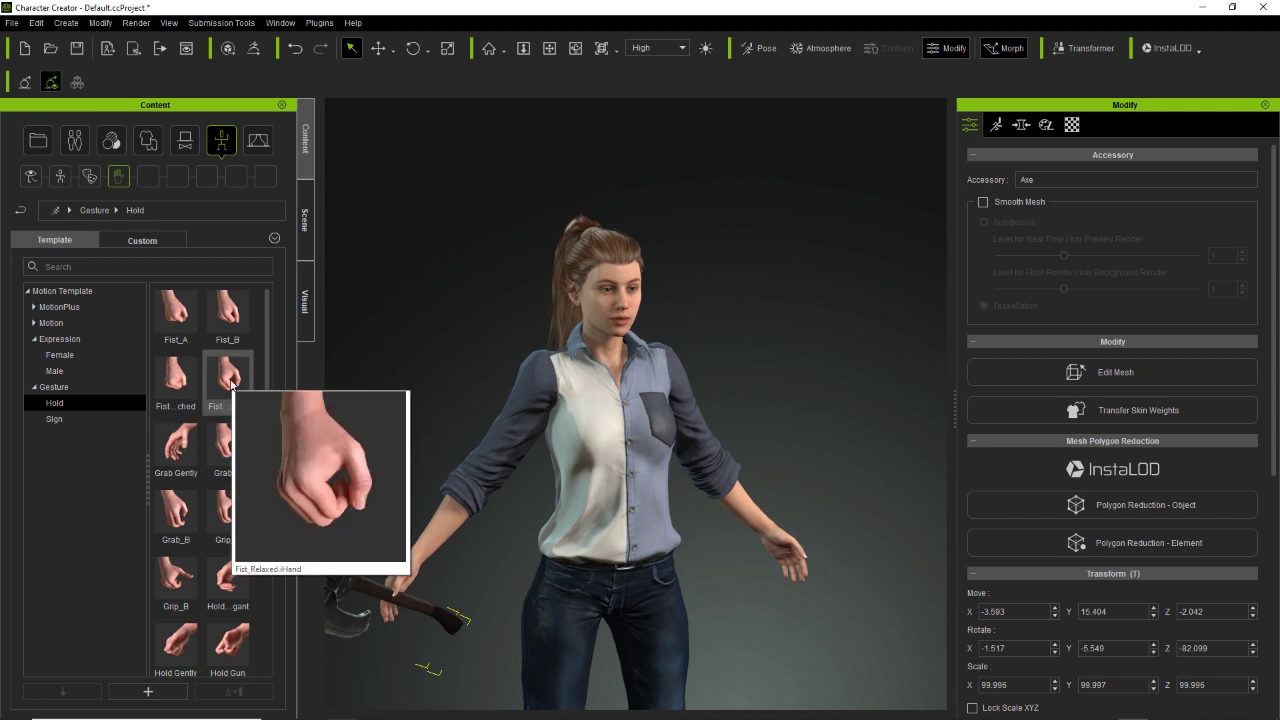
{"action": "double_click", "coordinate": [230, 382]}
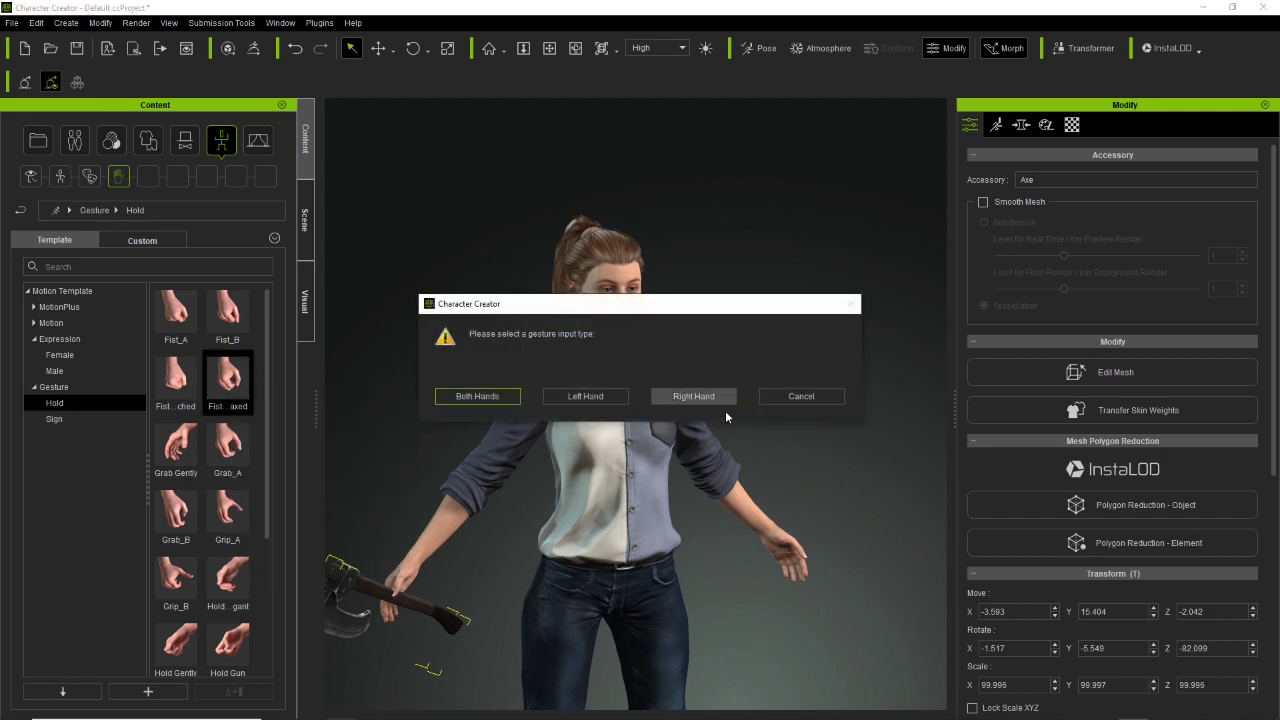
{"action": "left_click", "coordinate": [693, 397]}
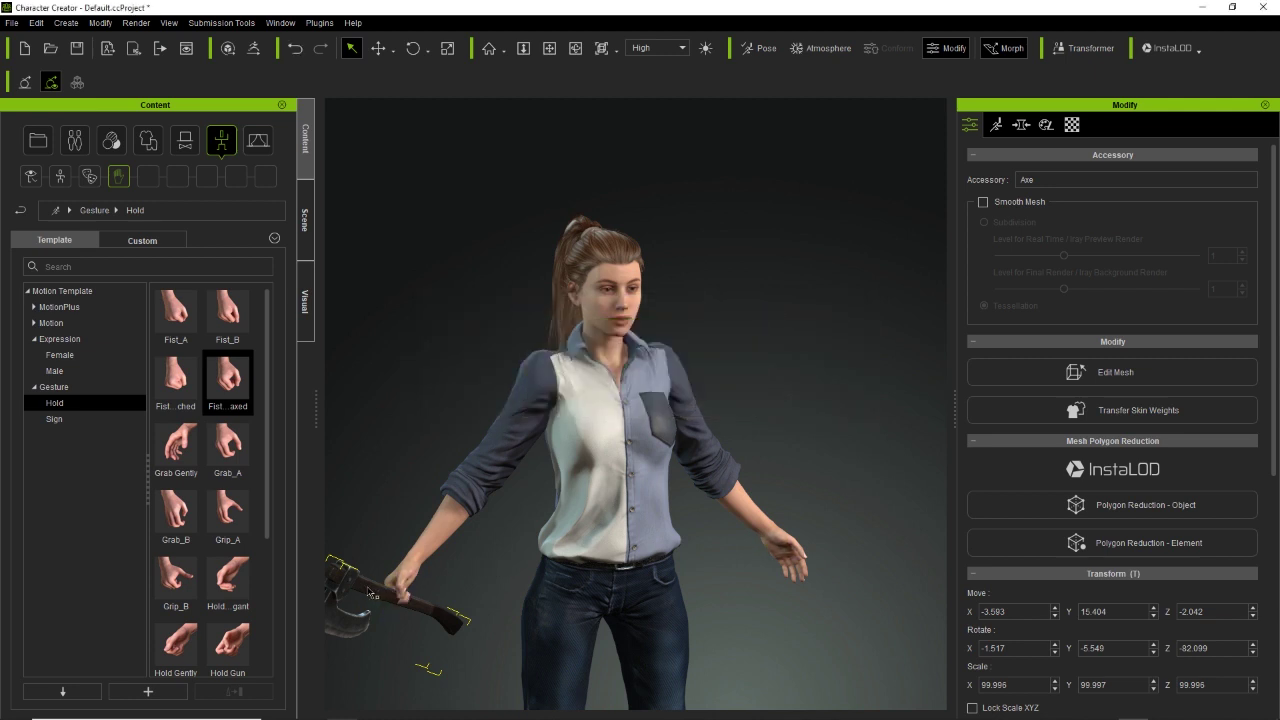
- Move the axe up into the avatar's right fist, to about X -2.2, Y 13.2, Z -0.8
{"action": "left_click", "coordinate": [377, 49]}
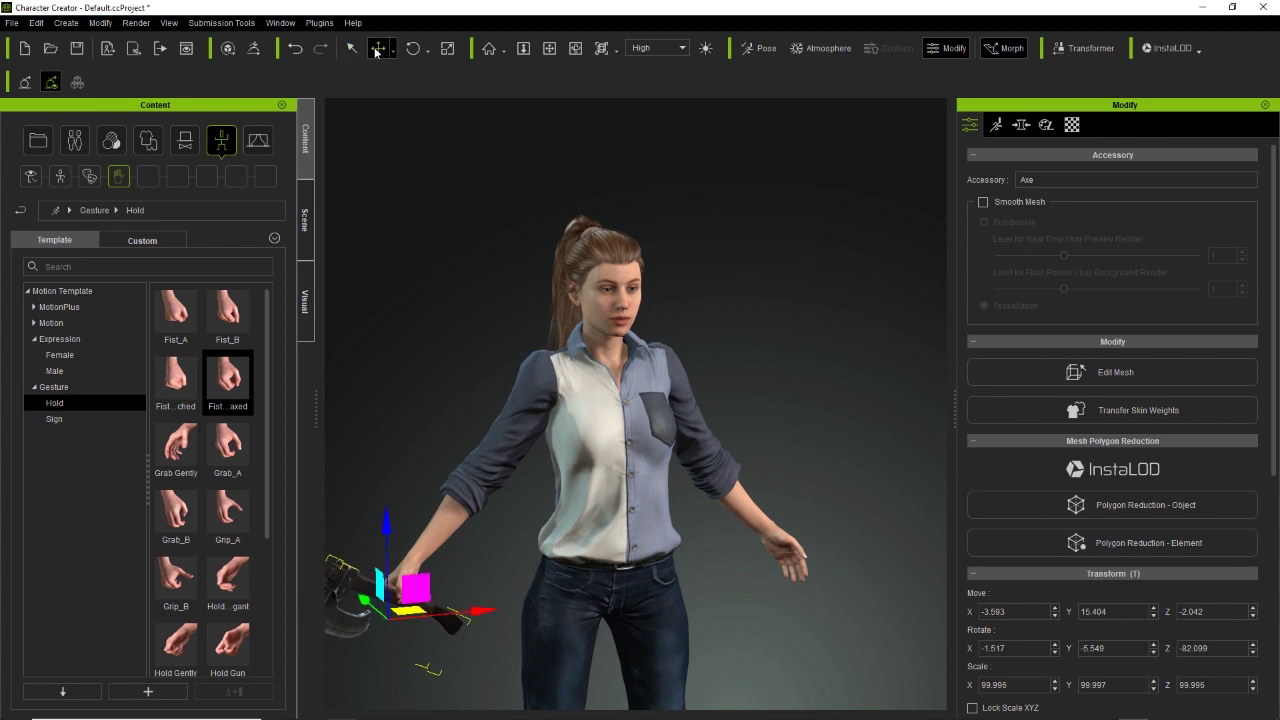
{"action": "left_click_drag", "start_coordinate": [397, 531], "coordinate": [394, 516]}
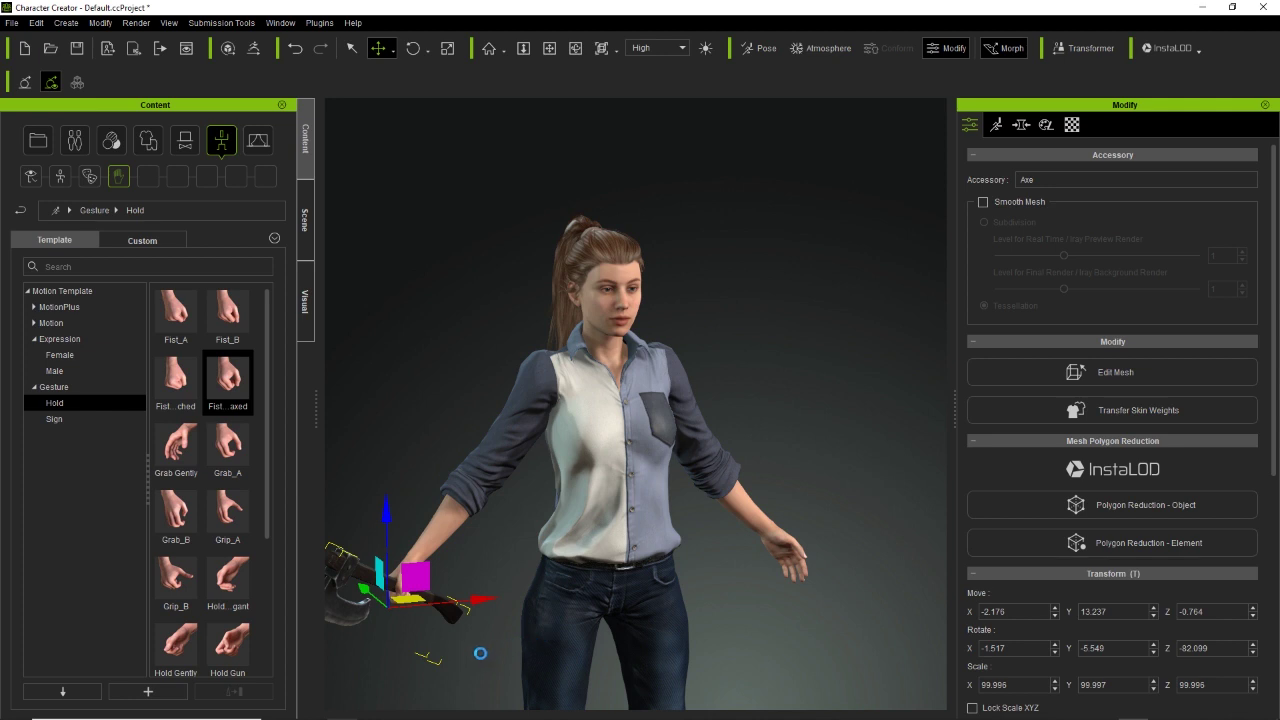
{"action": "scroll", "coordinate": [510, 612], "scroll_direction": "up", "scroll_amount": 5}
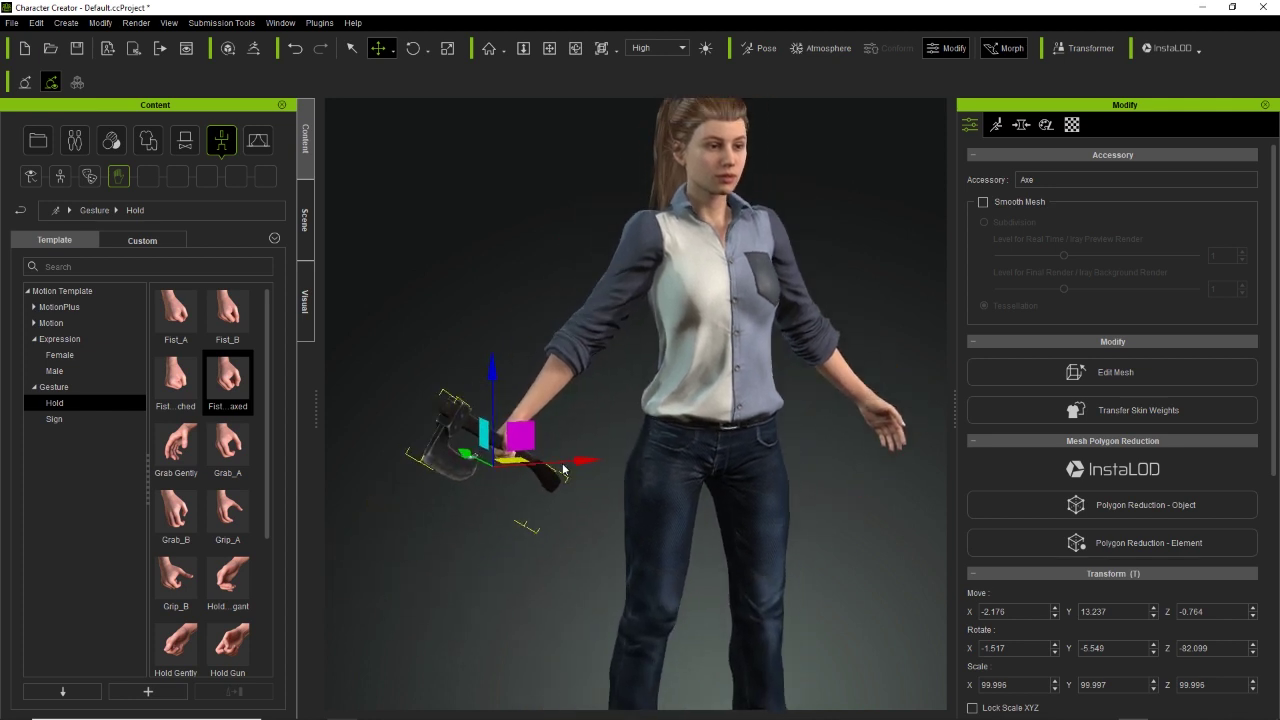
- Rotate the axe to follow the right hand's grip, at about X 12, Y -7, Z -84
{"action": "right_click_drag", "start_coordinate": [495, 487], "coordinate": [928, 382]}
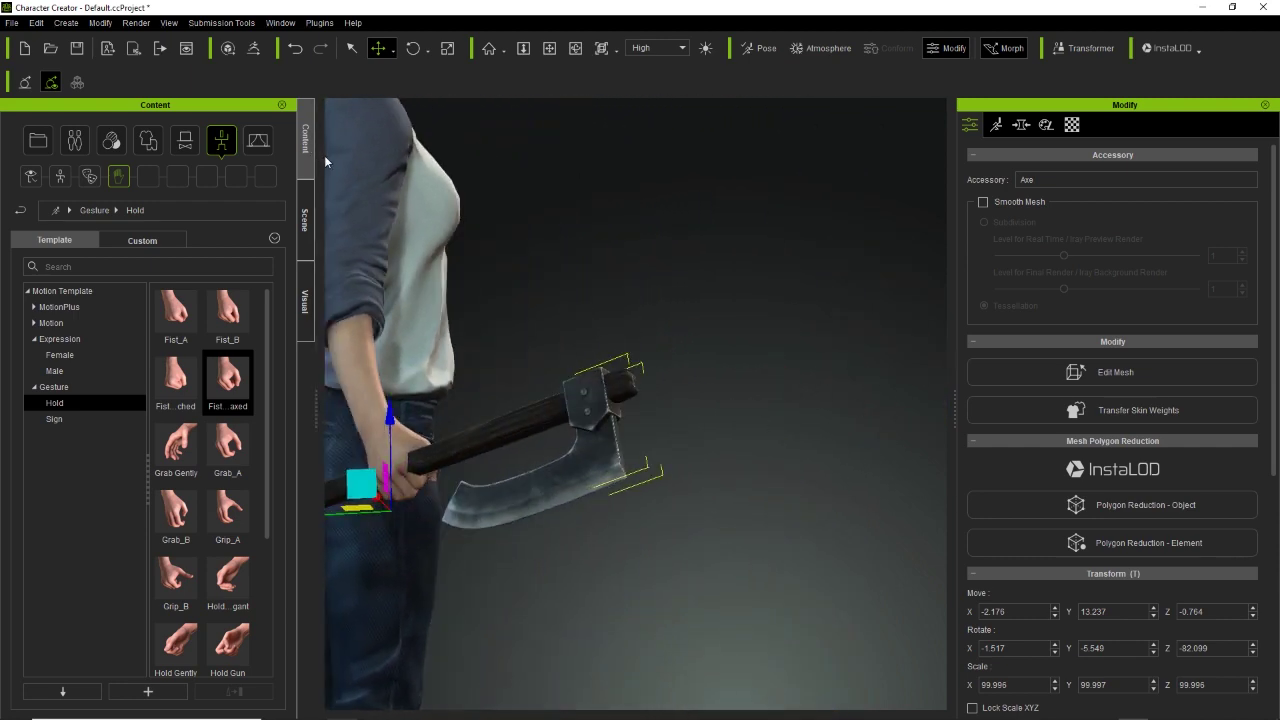
{"action": "left_click", "coordinate": [412, 48]}
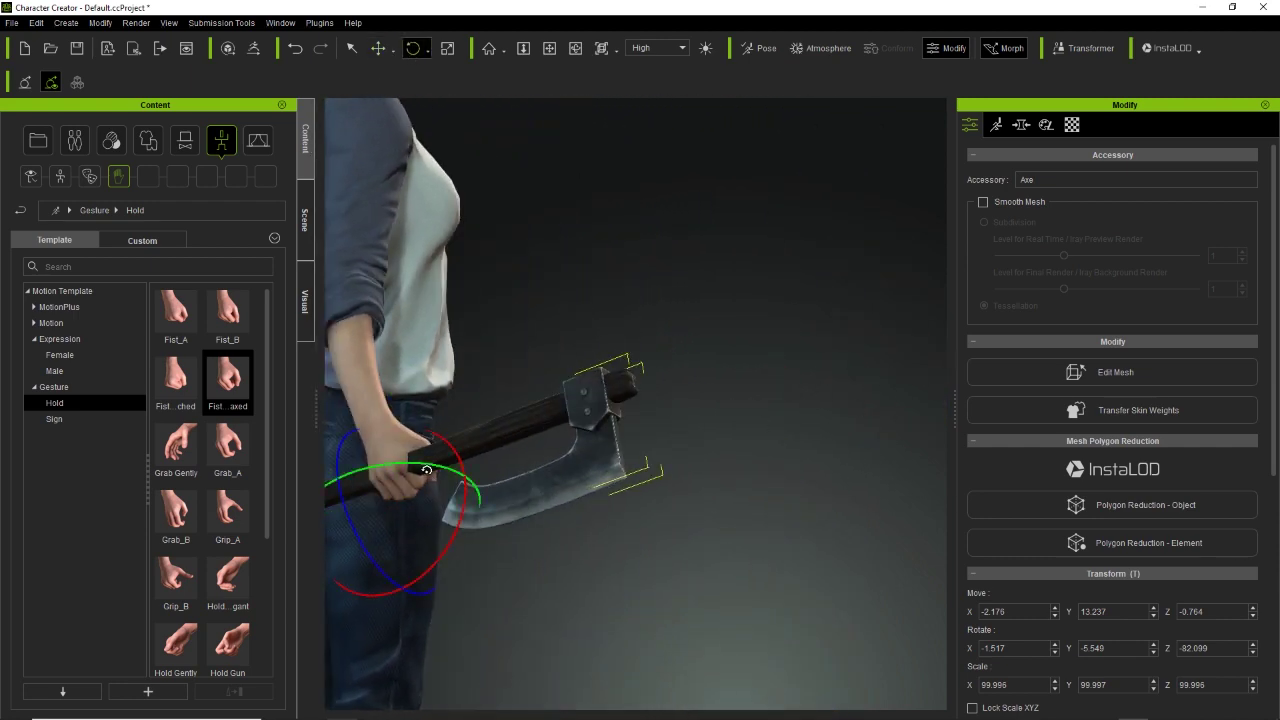
{"action": "left_click_drag", "start_coordinate": [426, 470], "coordinate": [438, 469]}
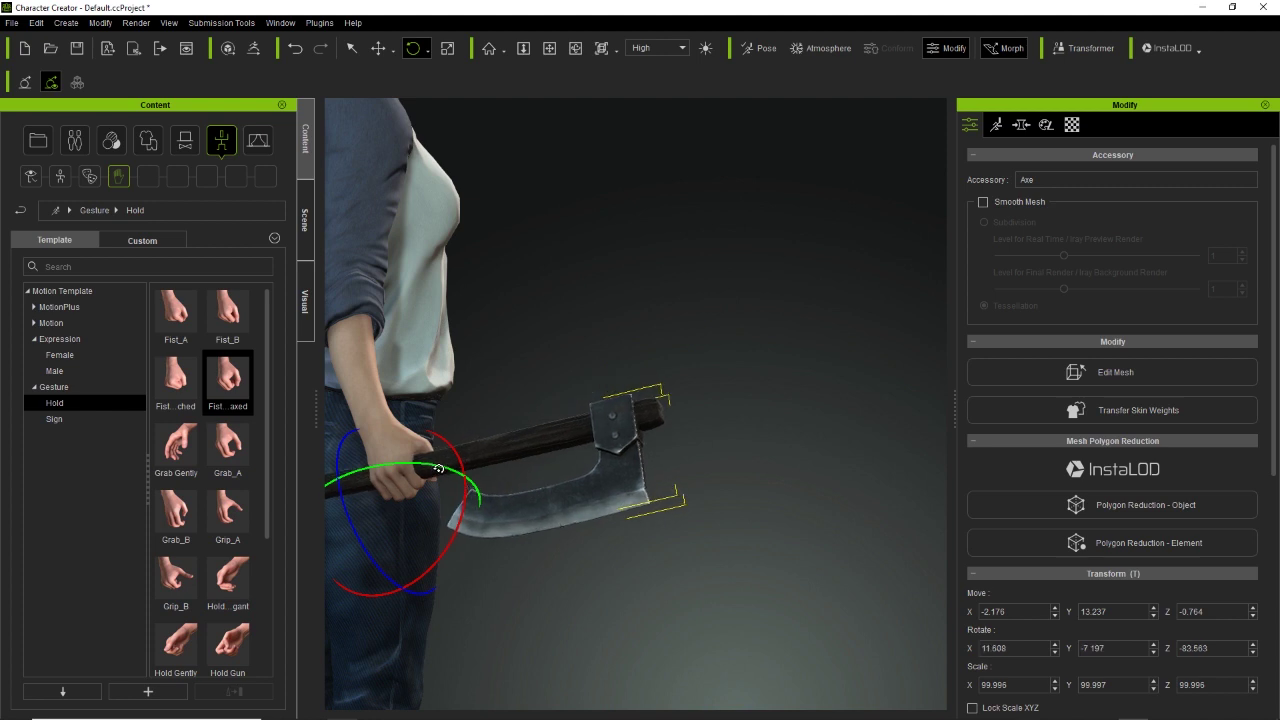
- Shift the axe sideways within the right fist to about X -2.4, Y 12.9, Z -1.0
{"action": "right_click_drag", "start_coordinate": [414, 543], "coordinate": [496, 400]}
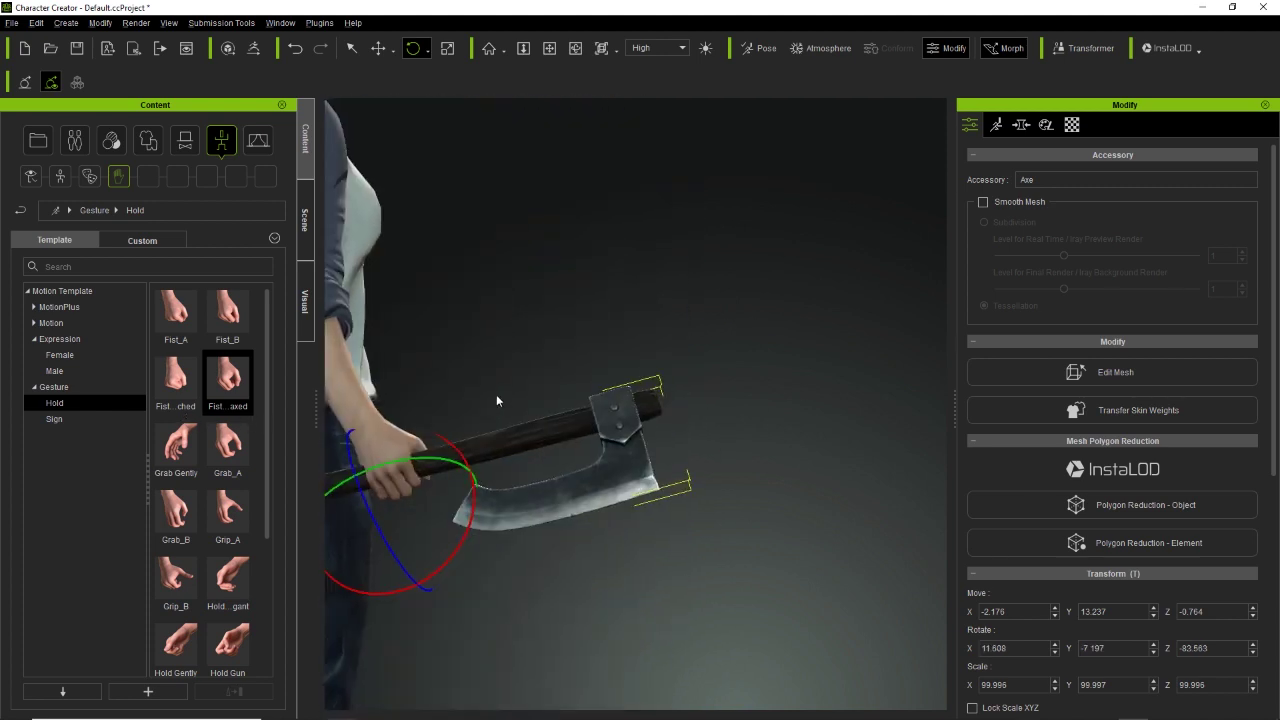
{"action": "left_click", "coordinate": [379, 49]}
{"action": "right_click_drag", "start_coordinate": [472, 492], "coordinate": [566, 432]}
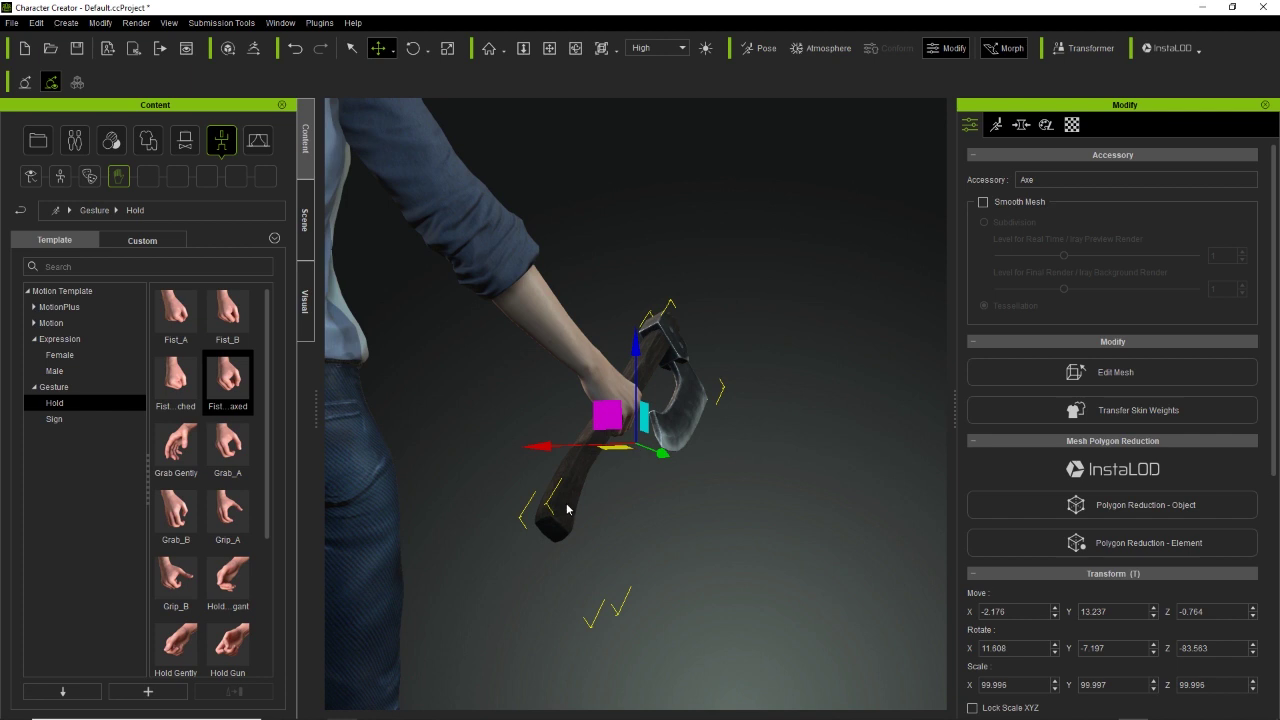
{"action": "left_click_drag", "start_coordinate": [547, 448], "coordinate": [538, 448]}
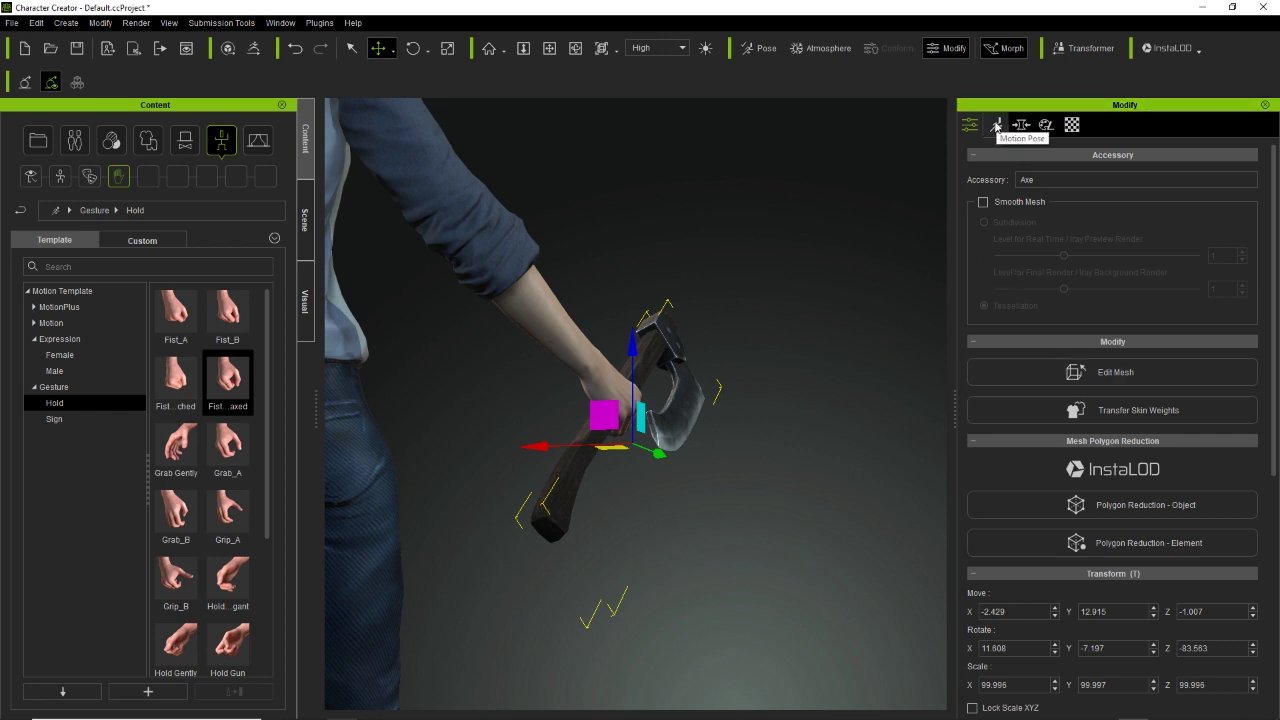
- Examine the motion pose, morph and appearance settings, and view the avatar's upper body from the front
{"action": "left_click", "coordinate": [996, 125]}
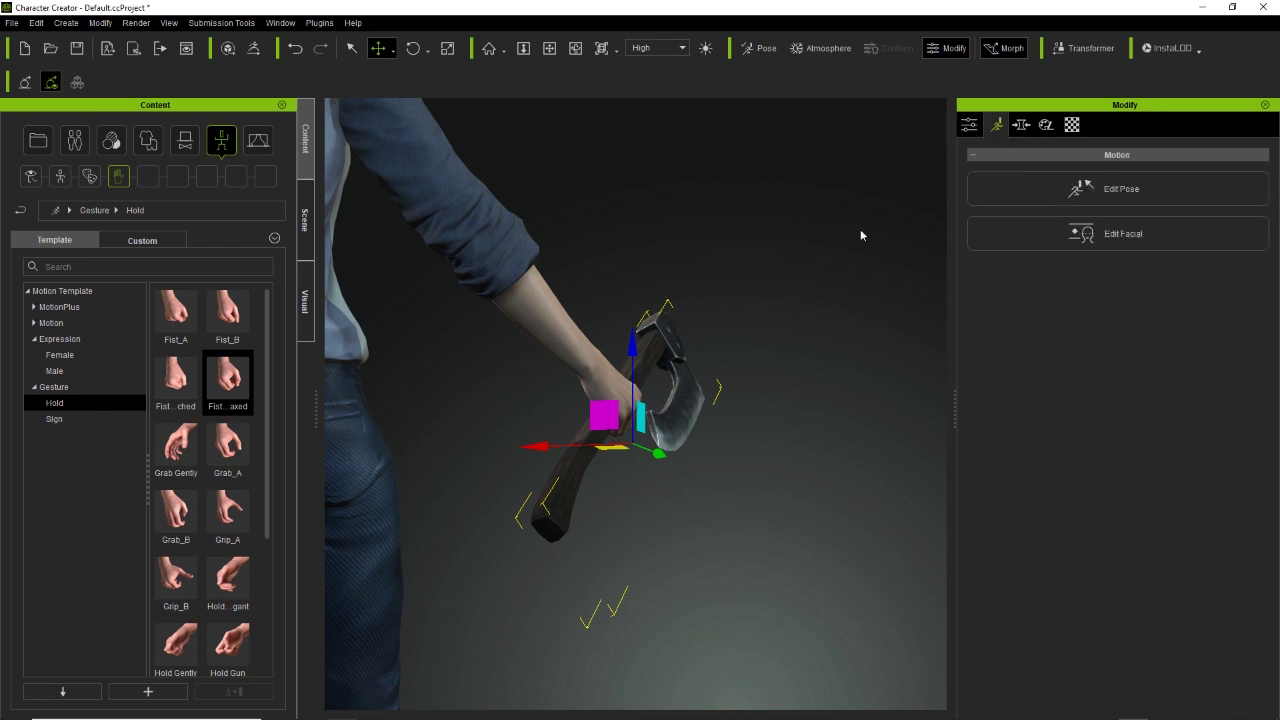
{"action": "left_click", "coordinate": [1021, 125]}
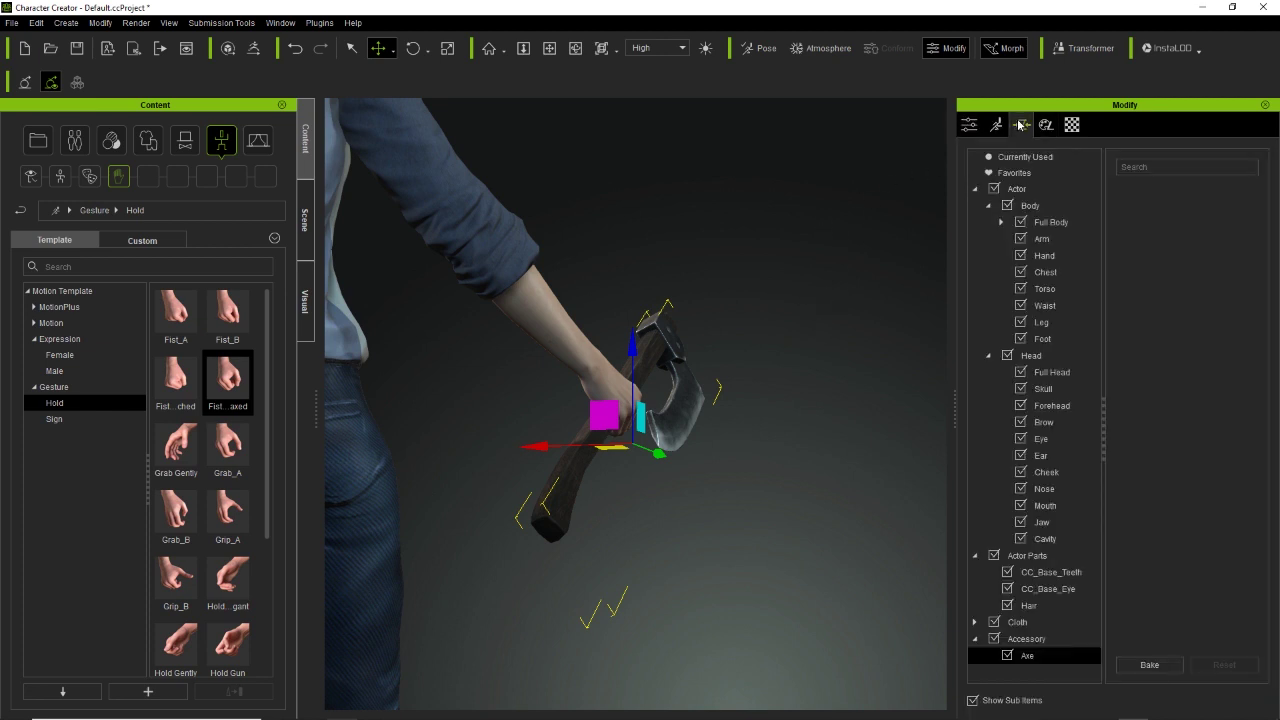
{"action": "left_click", "coordinate": [997, 126]}
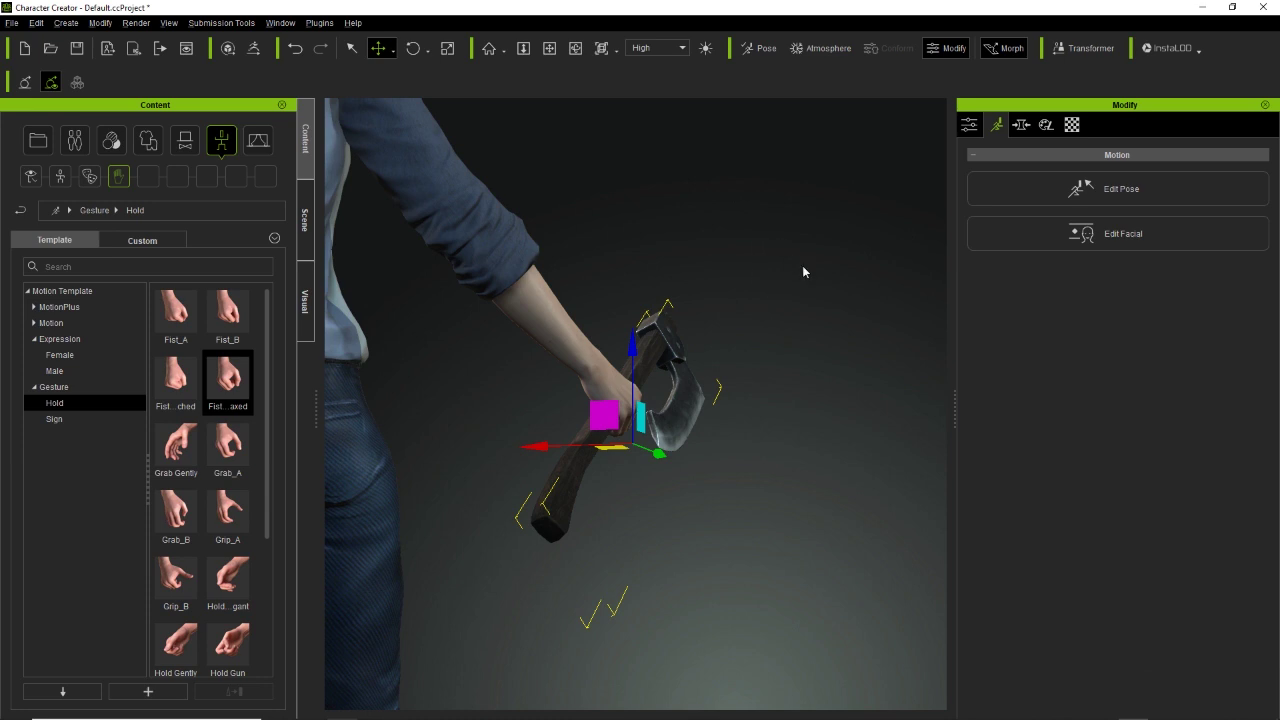
{"action": "right_click_drag", "start_coordinate": [802, 271], "coordinate": [258, 390]}
{"action": "right_click_drag", "start_coordinate": [560, 350], "coordinate": [220, 375]}
{"action": "middle_click_drag", "start_coordinate": [769, 360], "coordinate": [508, 618]}
{"action": "right_click_drag", "start_coordinate": [618, 506], "coordinate": [591, 451]}
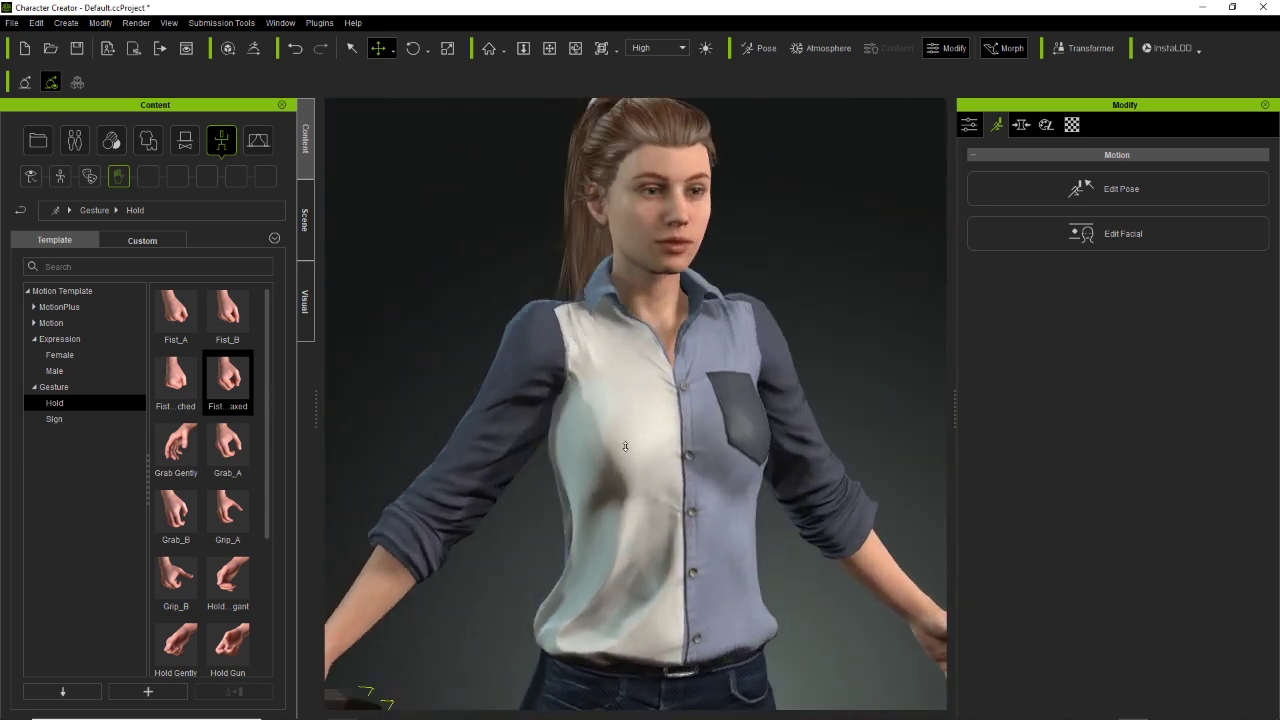
{"action": "scroll", "coordinate": [625, 446], "scroll_direction": "down", "scroll_amount": 3}
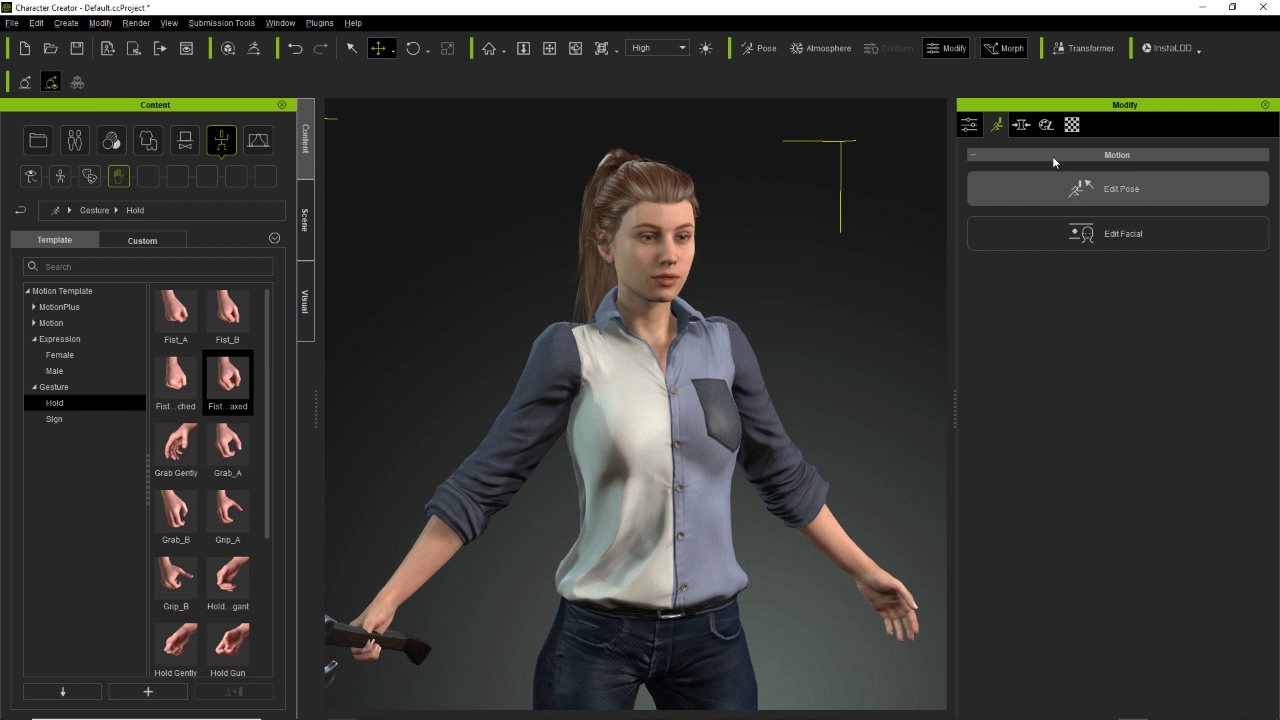
{"action": "left_click", "coordinate": [1021, 125]}
{"action": "left_click", "coordinate": [1045, 125]}
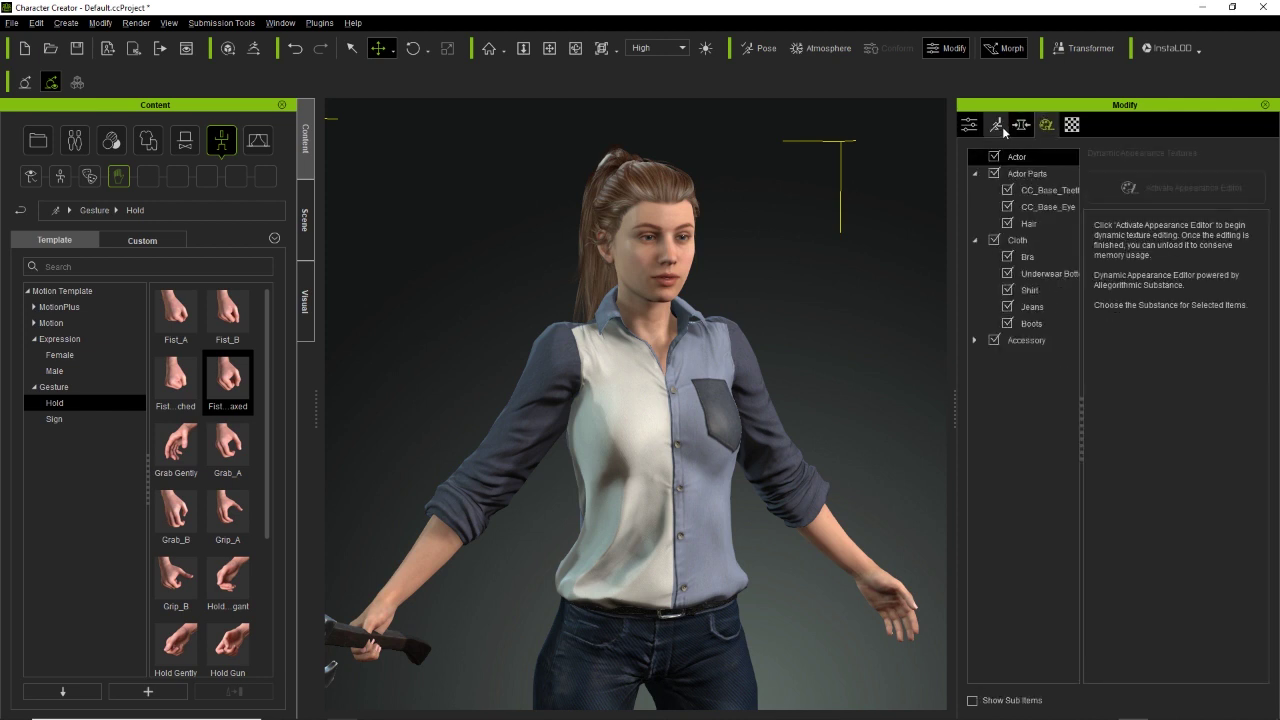
{"action": "left_click", "coordinate": [996, 126]}
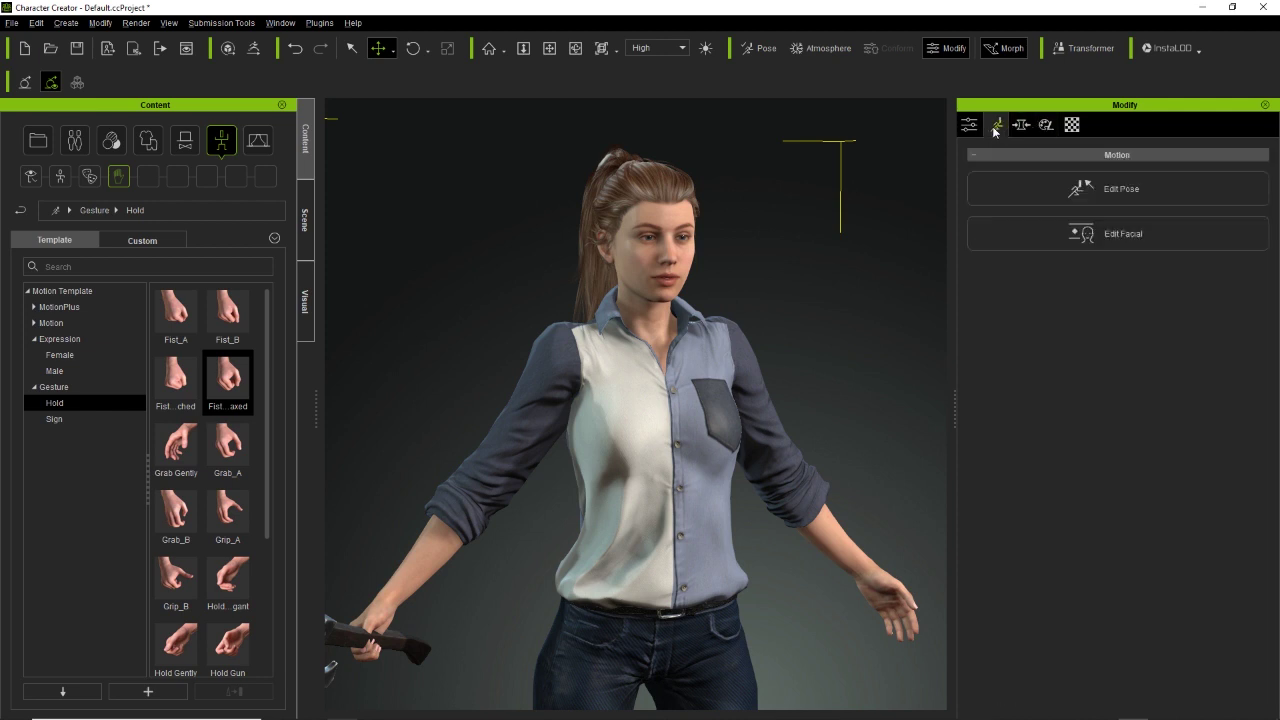
- Open the avatar's pose for bone editing and move the left elbow slightly outward from the body
{"action": "left_click", "coordinate": [1139, 190]}
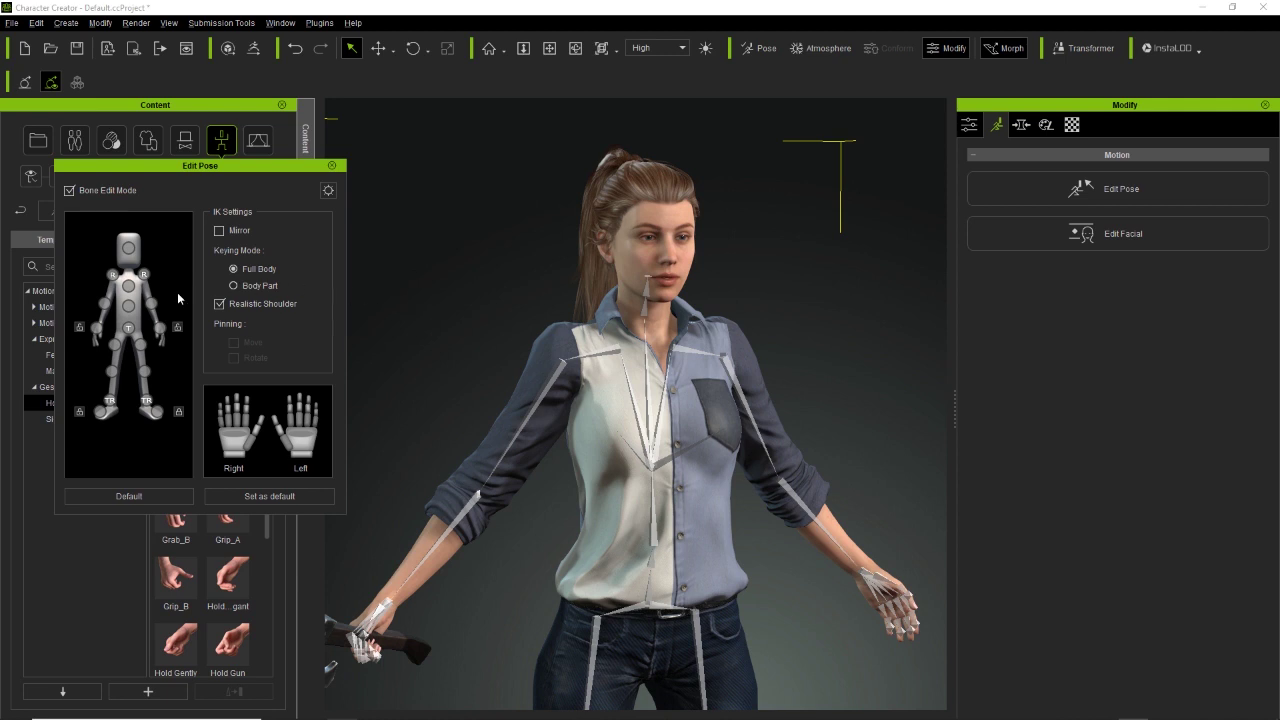
{"action": "left_click", "coordinate": [151, 304]}
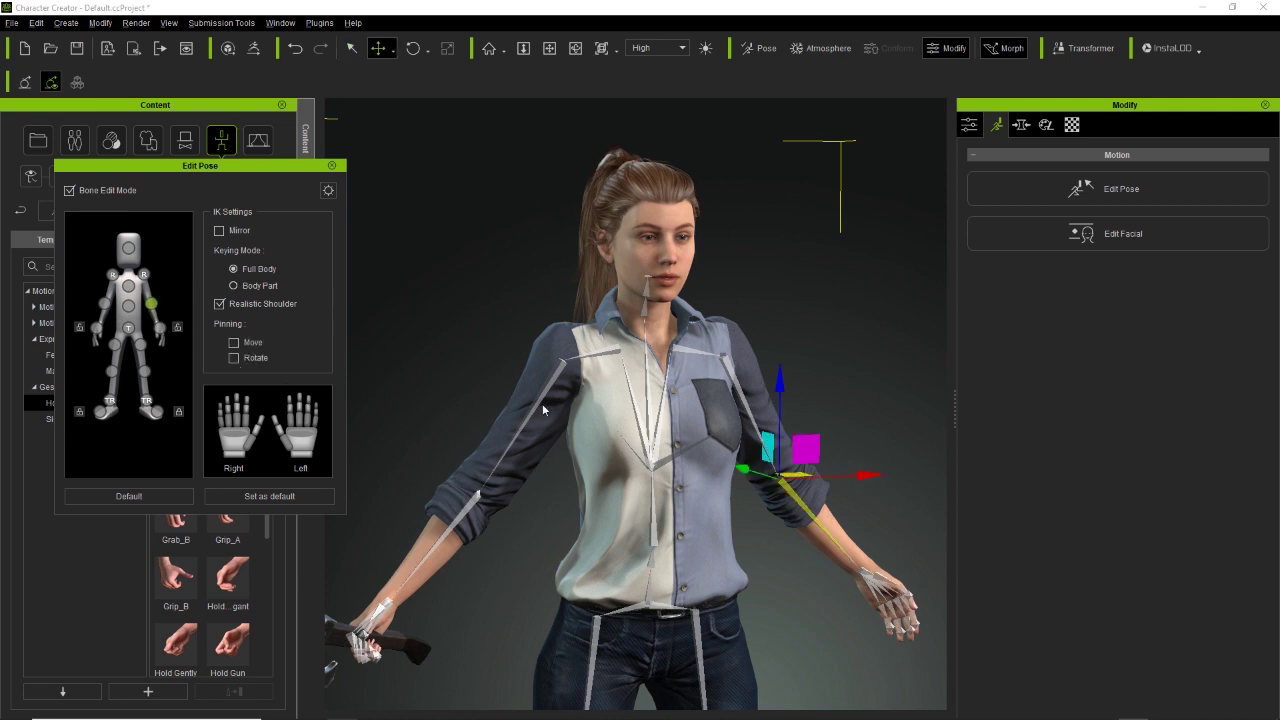
{"action": "left_click_drag", "start_coordinate": [889, 469], "coordinate": [884, 412]}
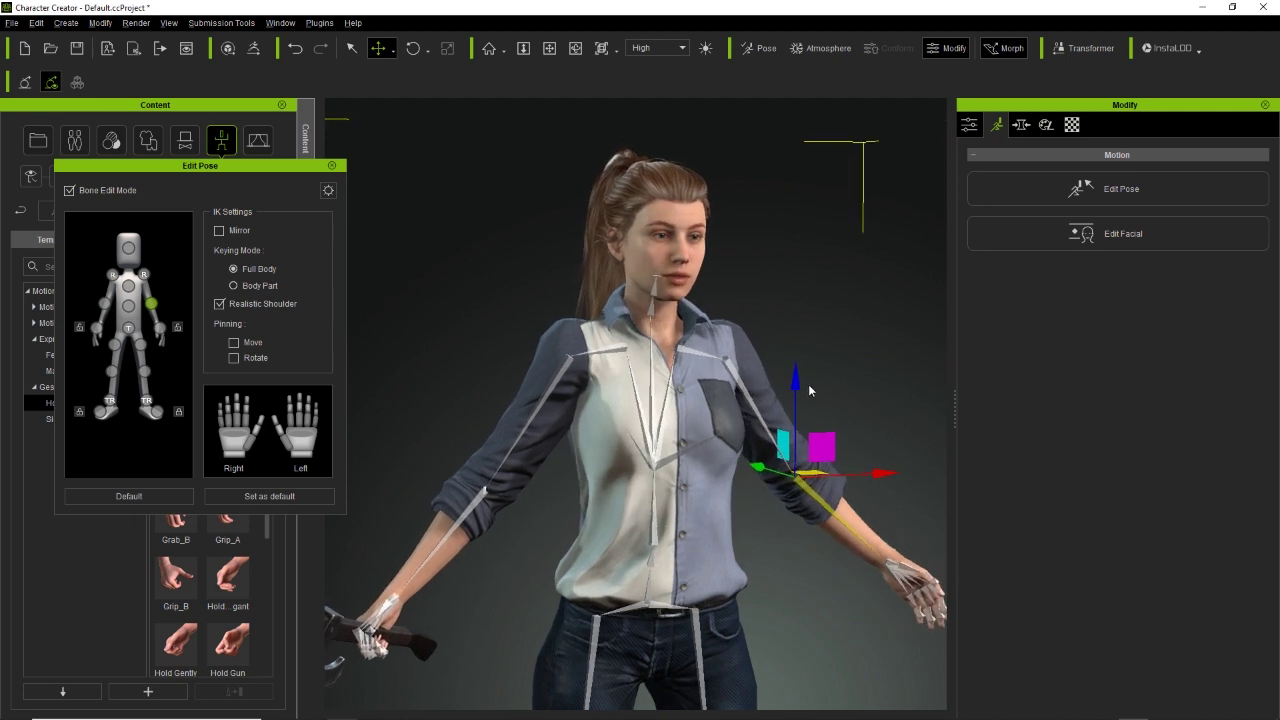
- Lower the avatar's left elbow slightly and finish the pose editing
{"action": "mouse_move", "coordinate": [796, 379]}
{"action": "left_mouse_down"}
{"action": "mouse_move", "coordinate": [800, 332]}
{"action": "mouse_move", "coordinate": [798, 396]}
{"action": "left_mouse_up"}
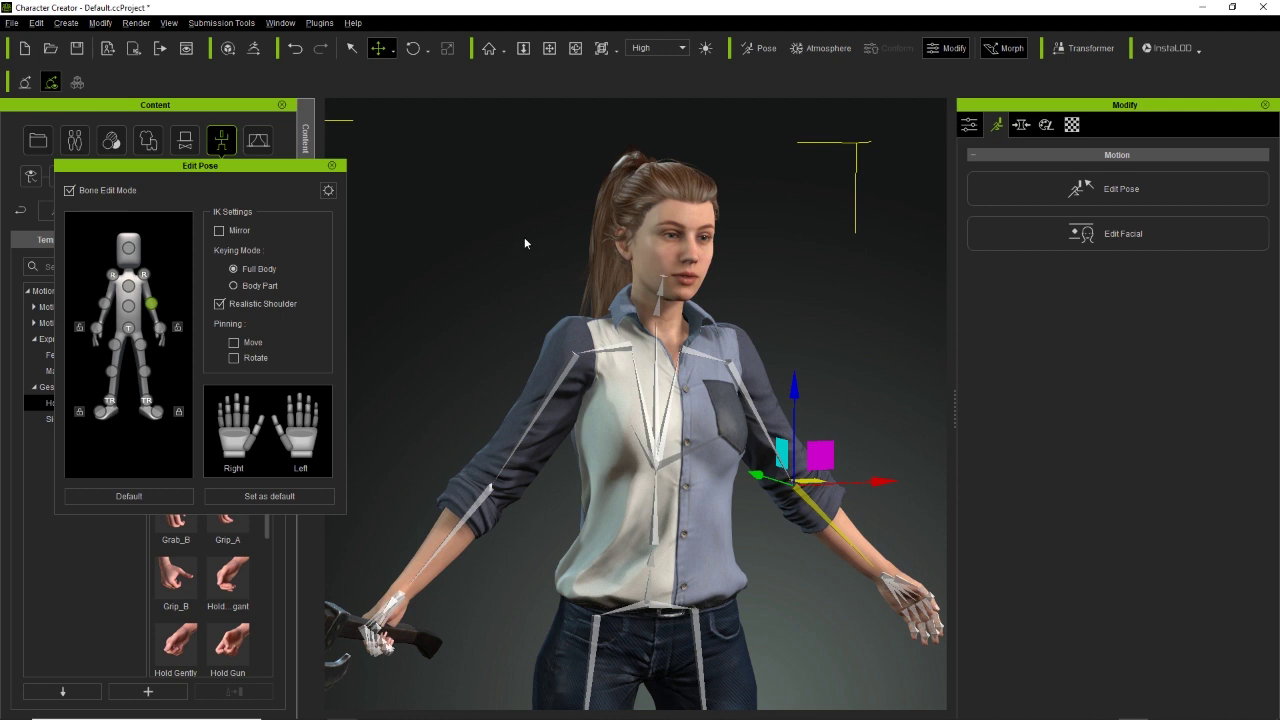
{"action": "left_click", "coordinate": [331, 165]}
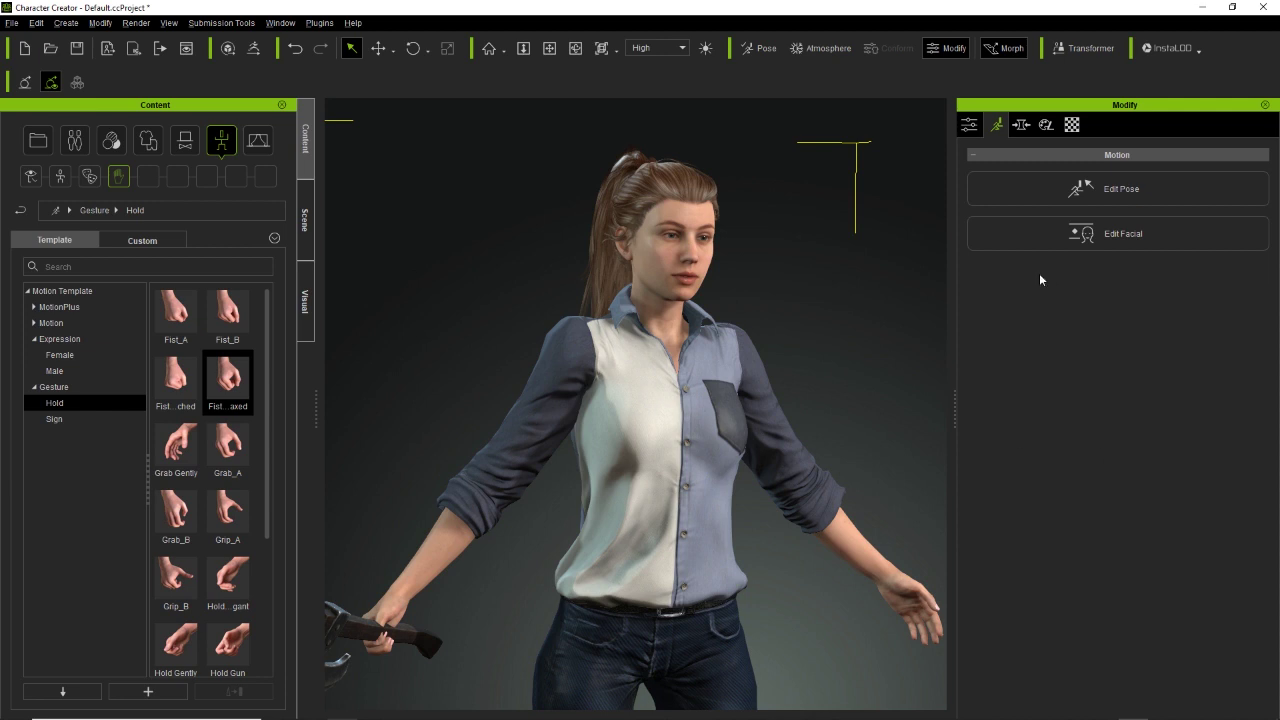
{"action": "left_click", "coordinate": [1117, 191]}
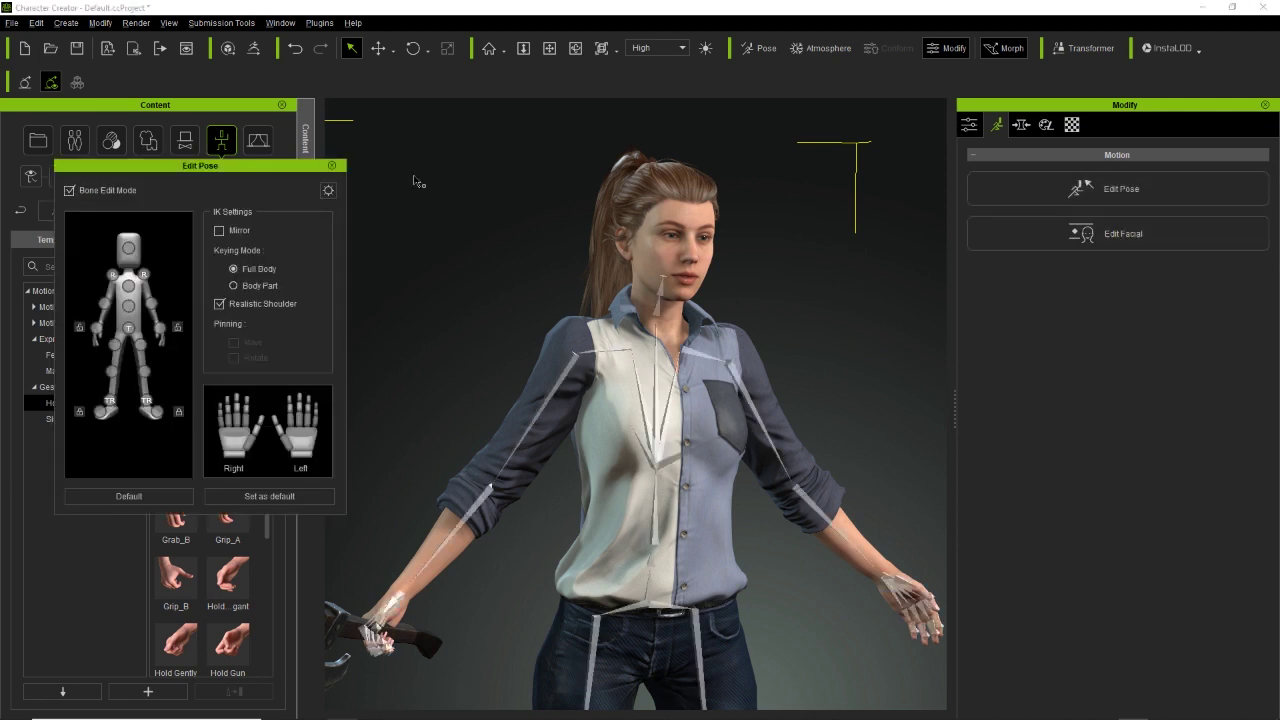
{"action": "left_click", "coordinate": [332, 165]}
- Bring up the morph sliders for the actor's whole body
{"action": "left_click", "coordinate": [1020, 125]}
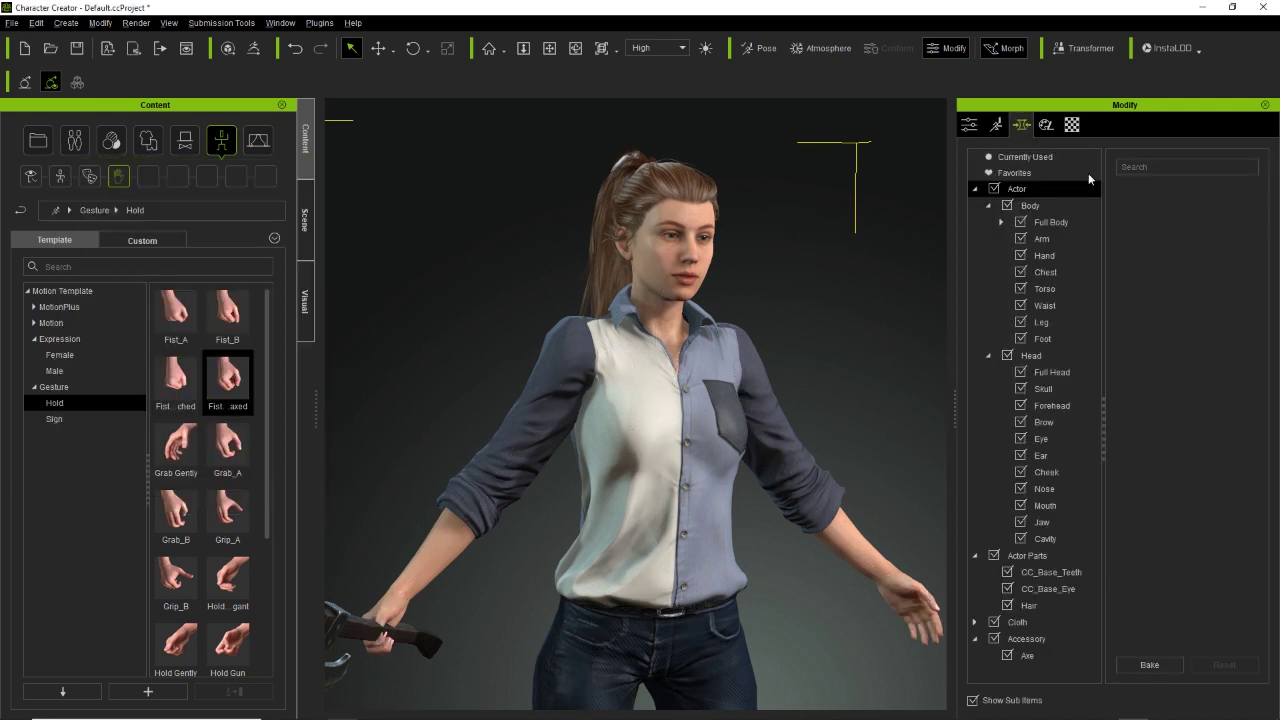
{"action": "left_click", "coordinate": [1030, 208]}
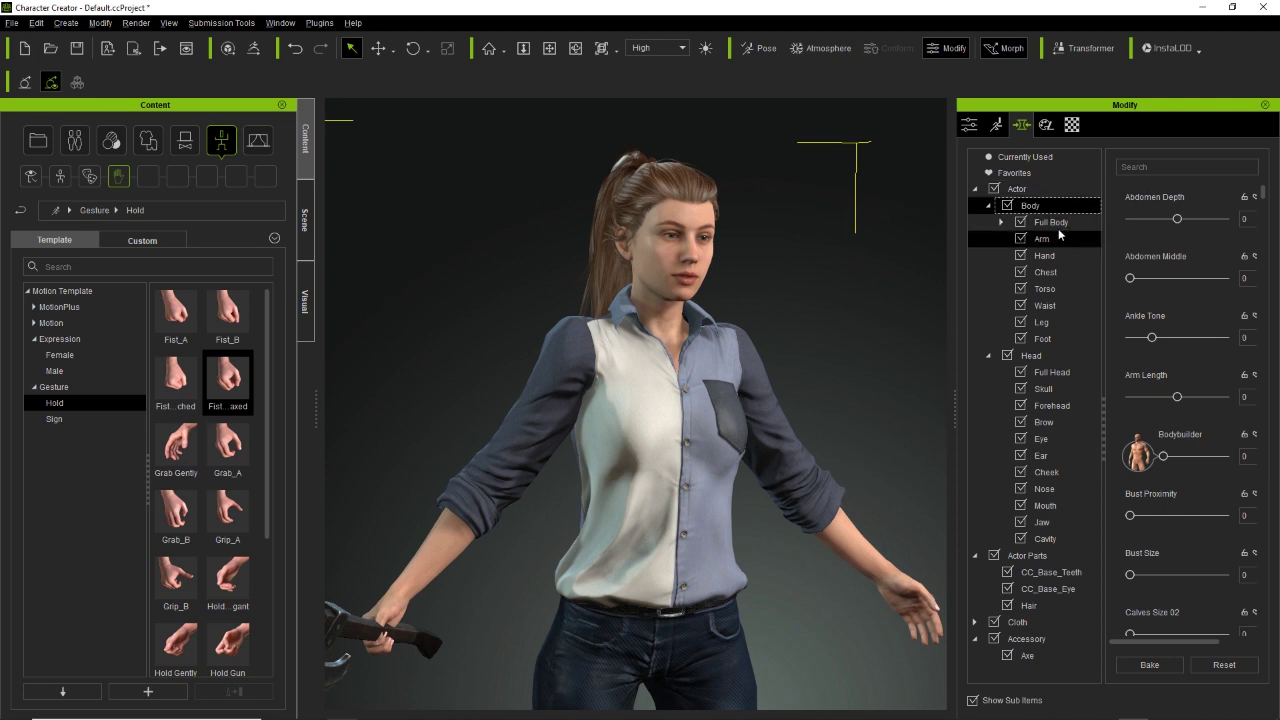
{"action": "scroll", "coordinate": [1175, 380], "scroll_direction": "down", "scroll_amount": 3}
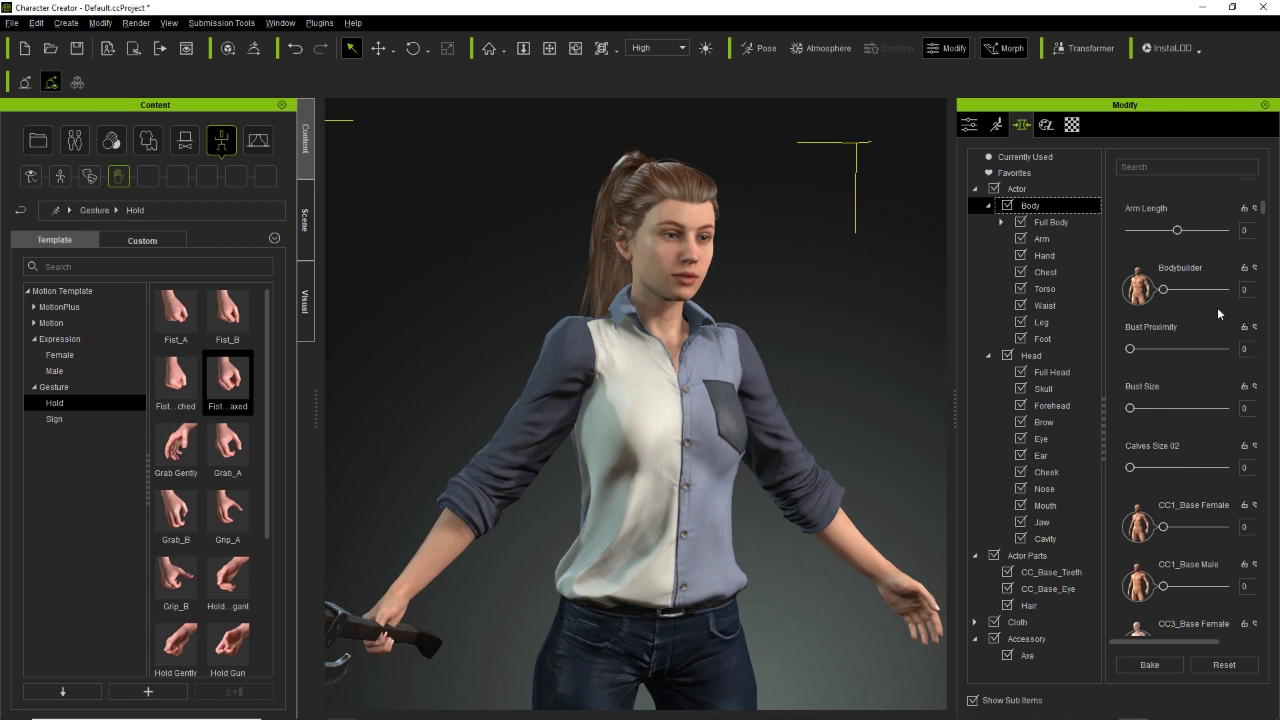
- Try the Bodybuilder, Bust Proximity and Calves Size 02 body morphs and undo the changes
{"action": "mouse_move", "coordinate": [1165, 290]}
{"action": "left_mouse_down"}
{"action": "mouse_move", "coordinate": [1214, 289]}
{"action": "mouse_move", "coordinate": [1160, 290]}
{"action": "left_mouse_up"}
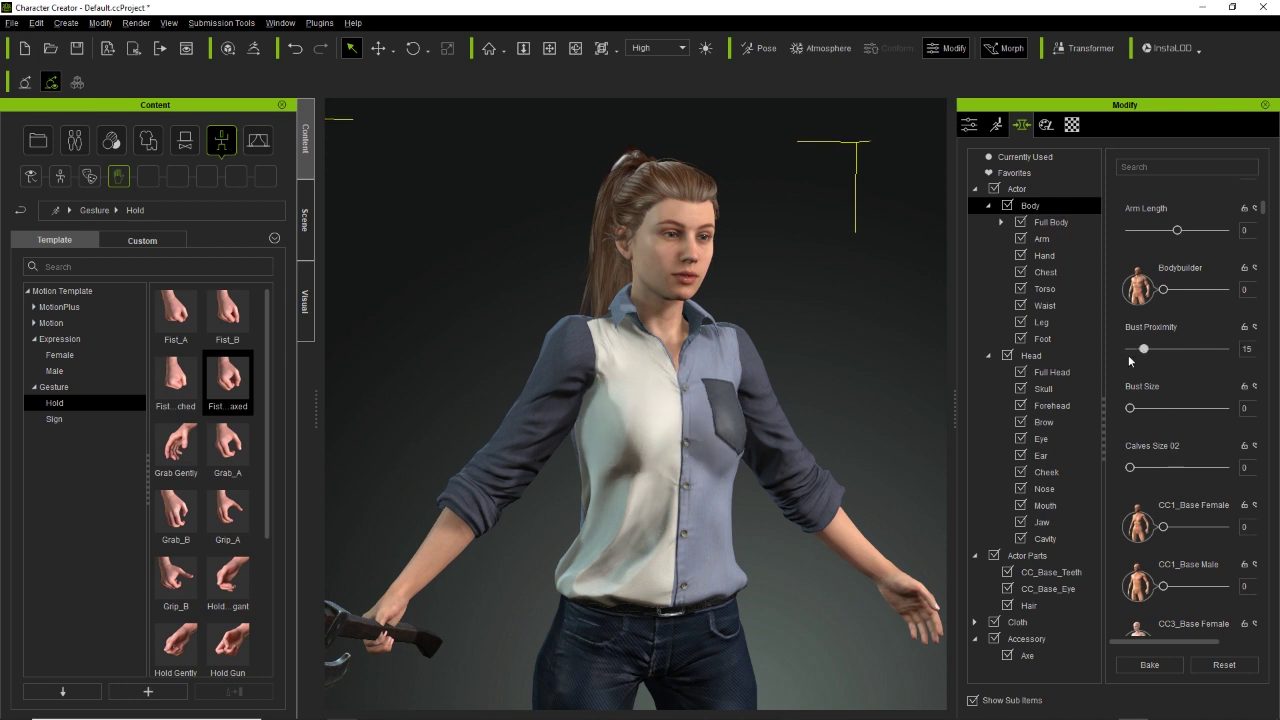
{"action": "mouse_move", "coordinate": [1130, 467]}
{"action": "left_mouse_down"}
{"action": "mouse_move", "coordinate": [1155, 469]}
{"action": "mouse_move", "coordinate": [1144, 468]}
{"action": "left_mouse_up"}
{"action": "key", "text": "ctrl+z"}
- Set the body's Character Scale morph to -7
{"action": "scroll", "coordinate": [1188, 559], "scroll_direction": "down", "scroll_amount": 3}
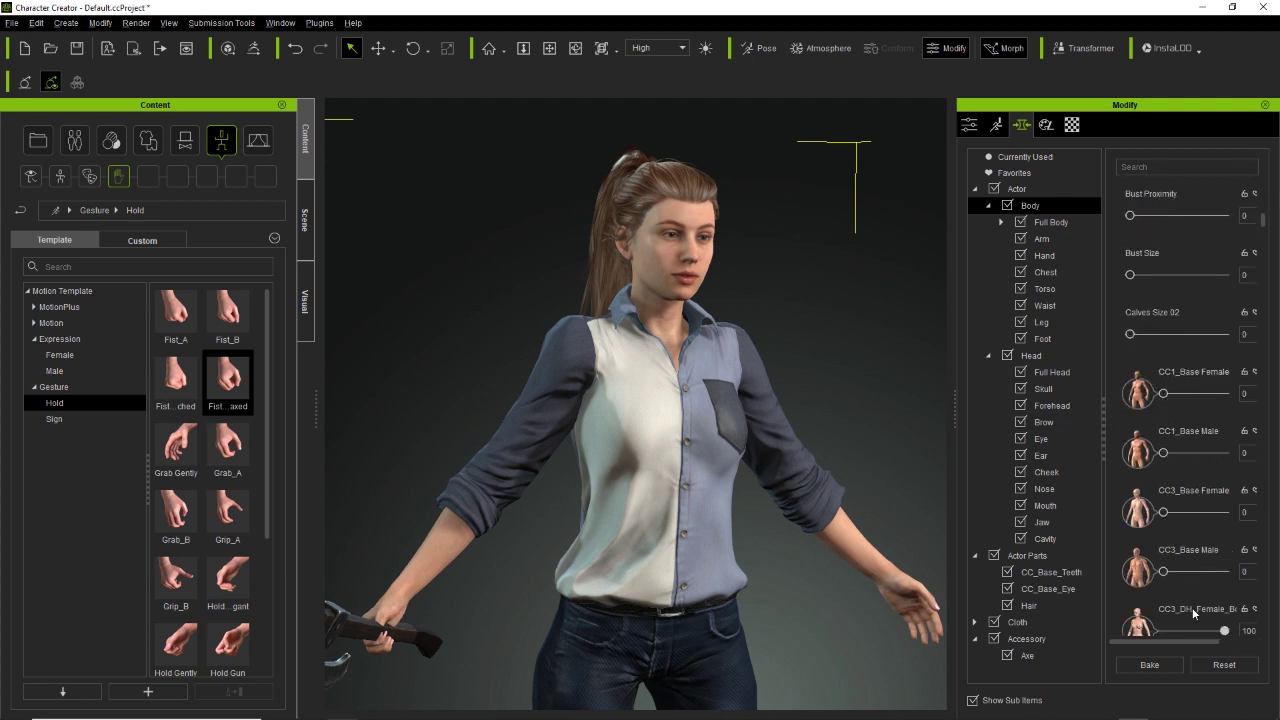
{"action": "scroll", "coordinate": [1192, 607], "scroll_direction": "down", "scroll_amount": 6}
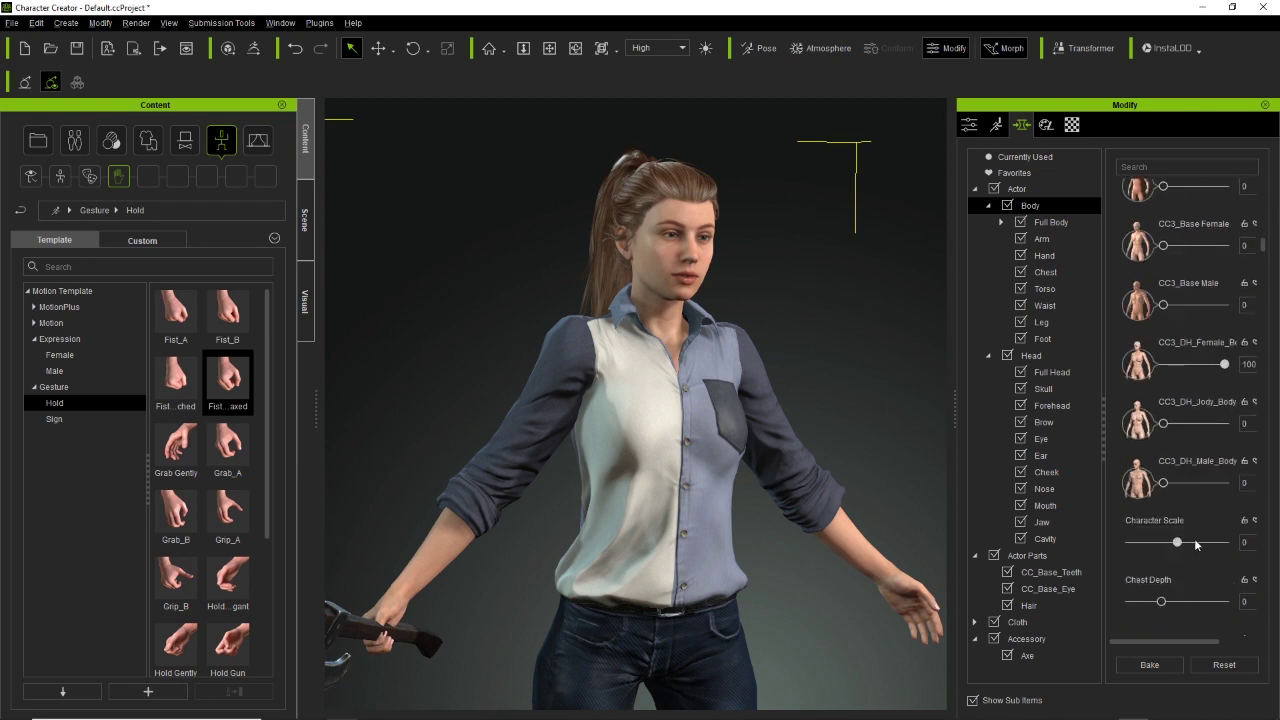
{"action": "mouse_move", "coordinate": [1194, 541]}
{"action": "left_mouse_down"}
{"action": "mouse_move", "coordinate": [1123, 543]}
{"action": "mouse_move", "coordinate": [1172, 542]}
{"action": "left_mouse_up"}
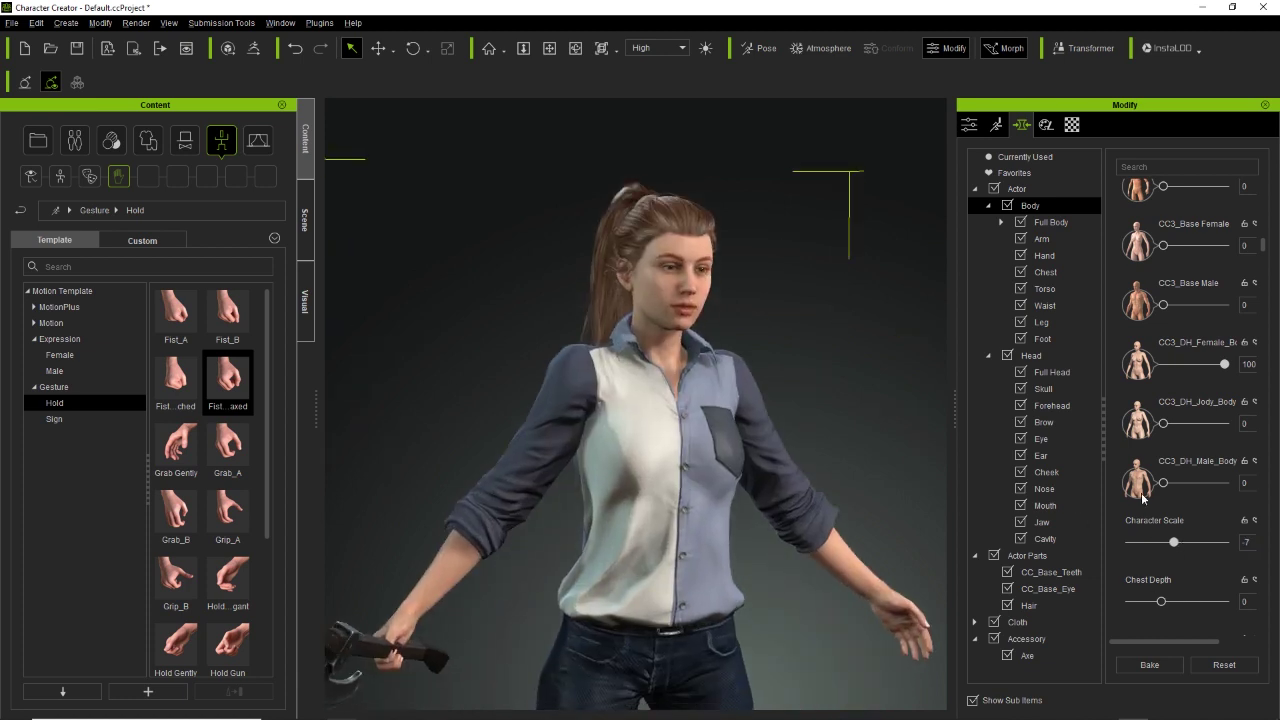
- Bring up the head morphs with the face in close-up and keep the first head-shape morph at 100
{"action": "left_click", "coordinate": [1034, 358]}
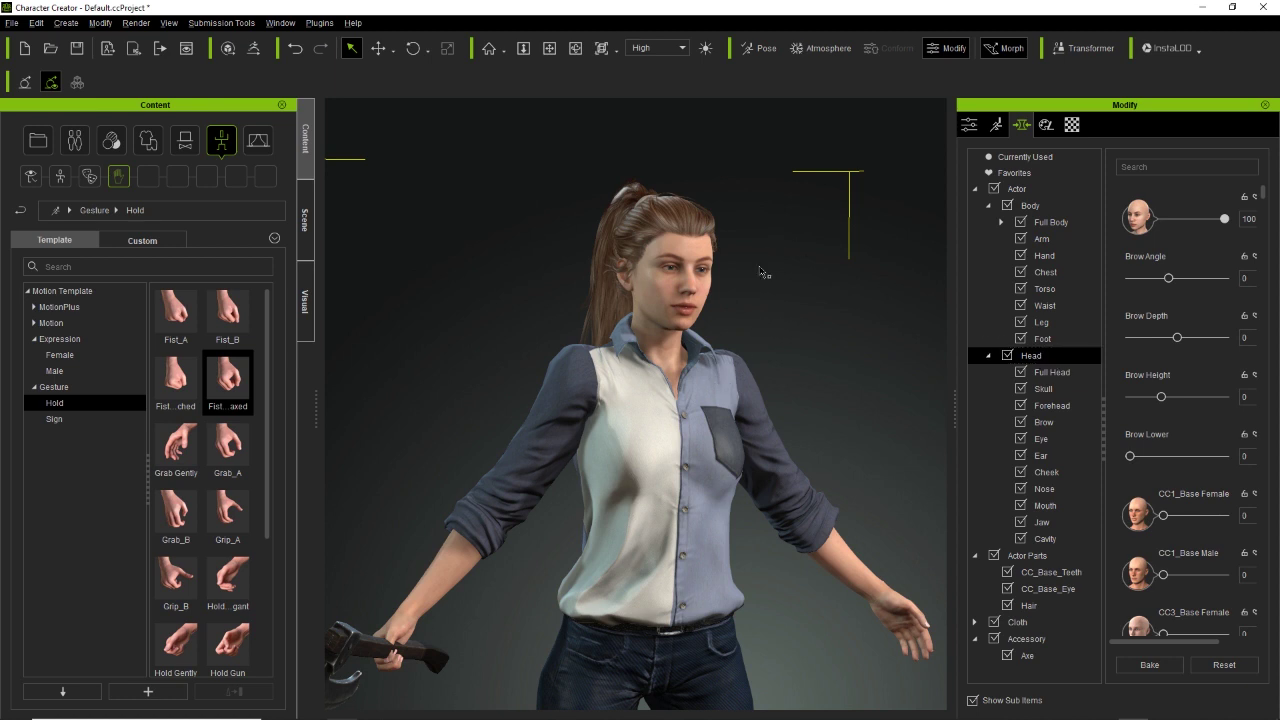
{"action": "scroll", "coordinate": [764, 272], "scroll_direction": "up", "scroll_amount": 2}
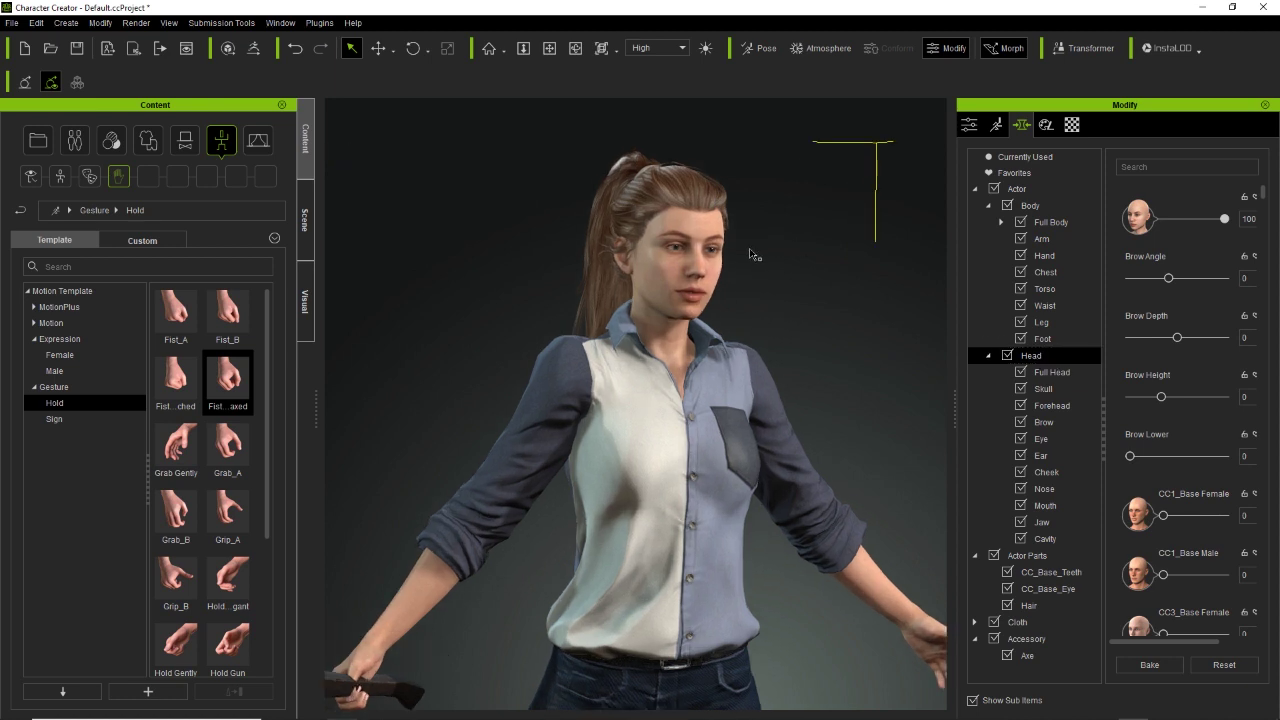
{"action": "middle_click_drag", "start_coordinate": [760, 238], "coordinate": [746, 322]}
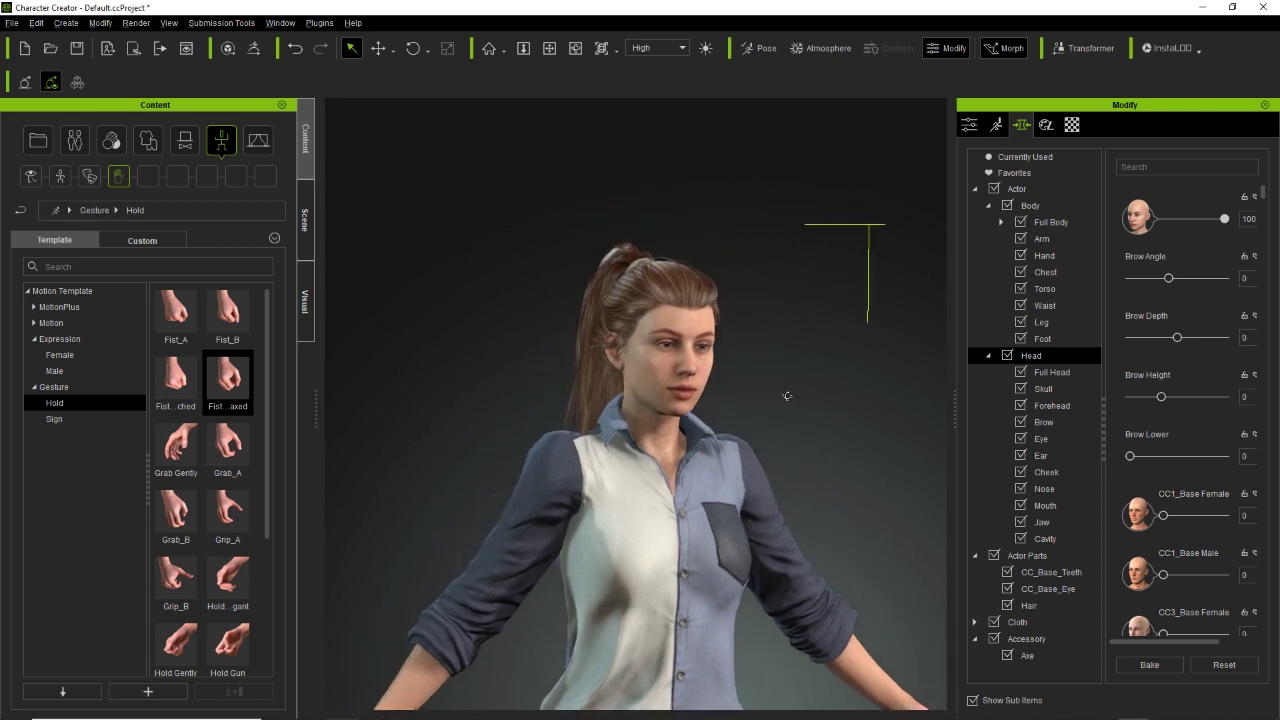
{"action": "right_click_drag", "start_coordinate": [787, 396], "coordinate": [720, 329]}
{"action": "scroll", "coordinate": [734, 331], "scroll_direction": "up", "scroll_amount": 4}
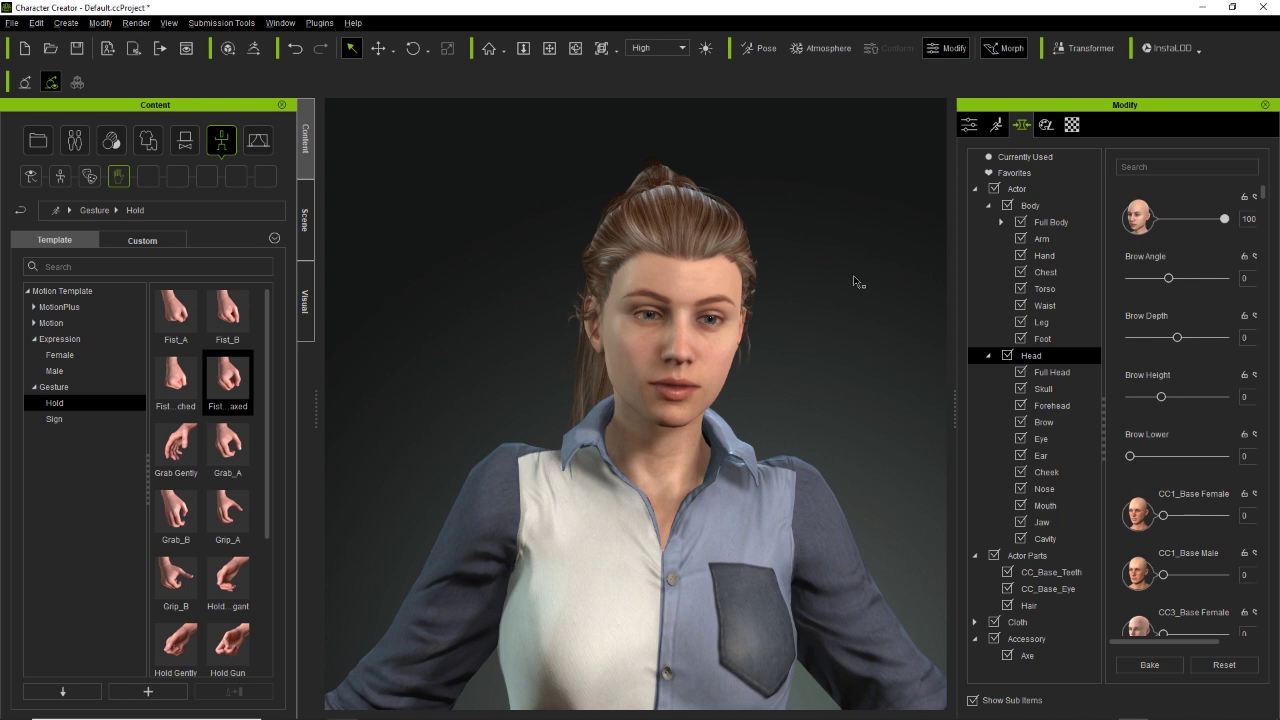
{"action": "middle_click_drag", "start_coordinate": [834, 300], "coordinate": [800, 301]}
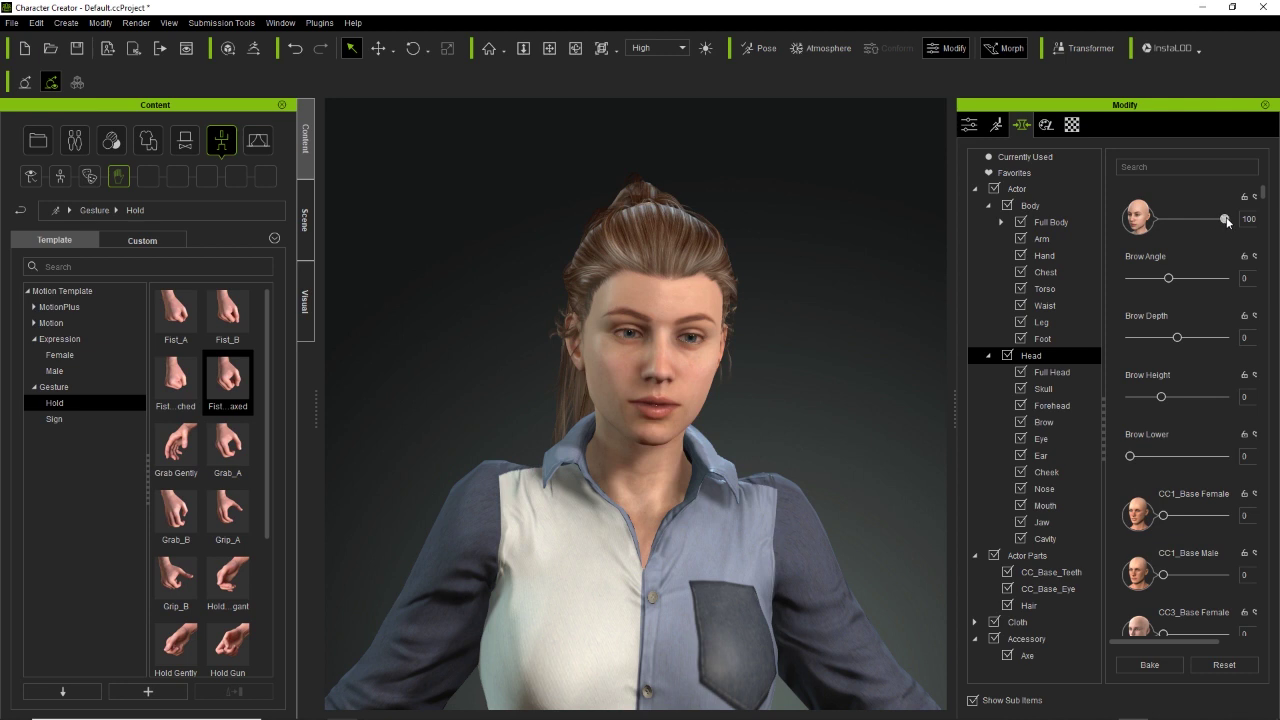
{"action": "mouse_move", "coordinate": [1225, 219]}
{"action": "left_mouse_down"}
{"action": "mouse_move", "coordinate": [1177, 217]}
{"action": "mouse_move", "coordinate": [1249, 217]}
{"action": "mouse_move", "coordinate": [1166, 224]}
{"action": "mouse_move", "coordinate": [1239, 224]}
{"action": "left_mouse_up"}
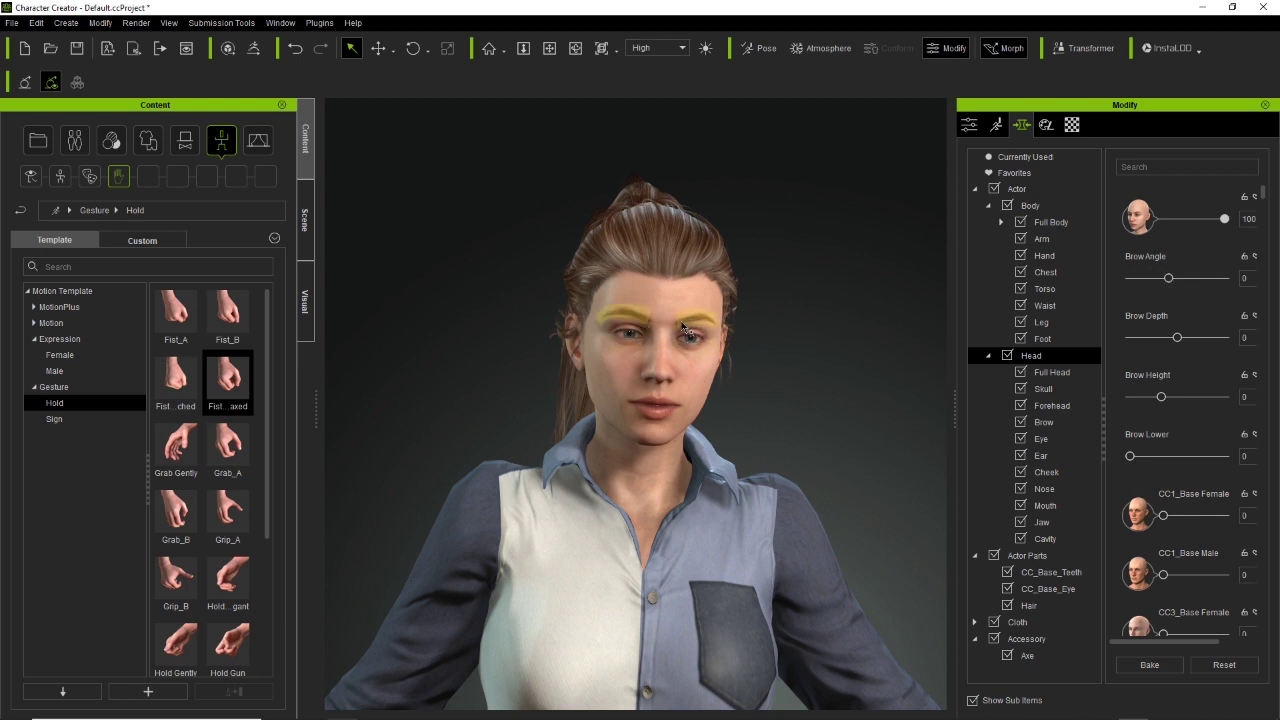
- Reshape the brows to Brow Height 7 and Brow Lower 26, and the mouth to Lip Tone -43 and Mouth Size 45, directly on the face
{"action": "left_click", "coordinate": [707, 307]}
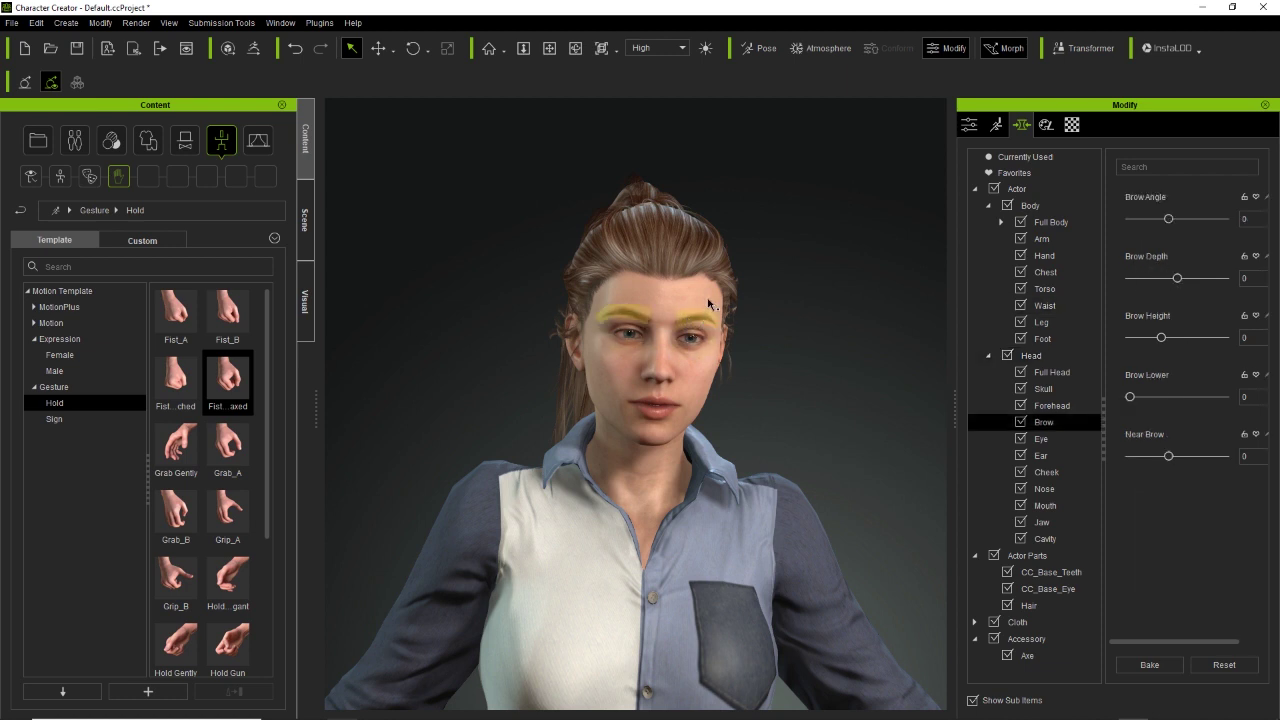
{"action": "left_click_drag", "start_coordinate": [707, 303], "coordinate": [700, 338]}
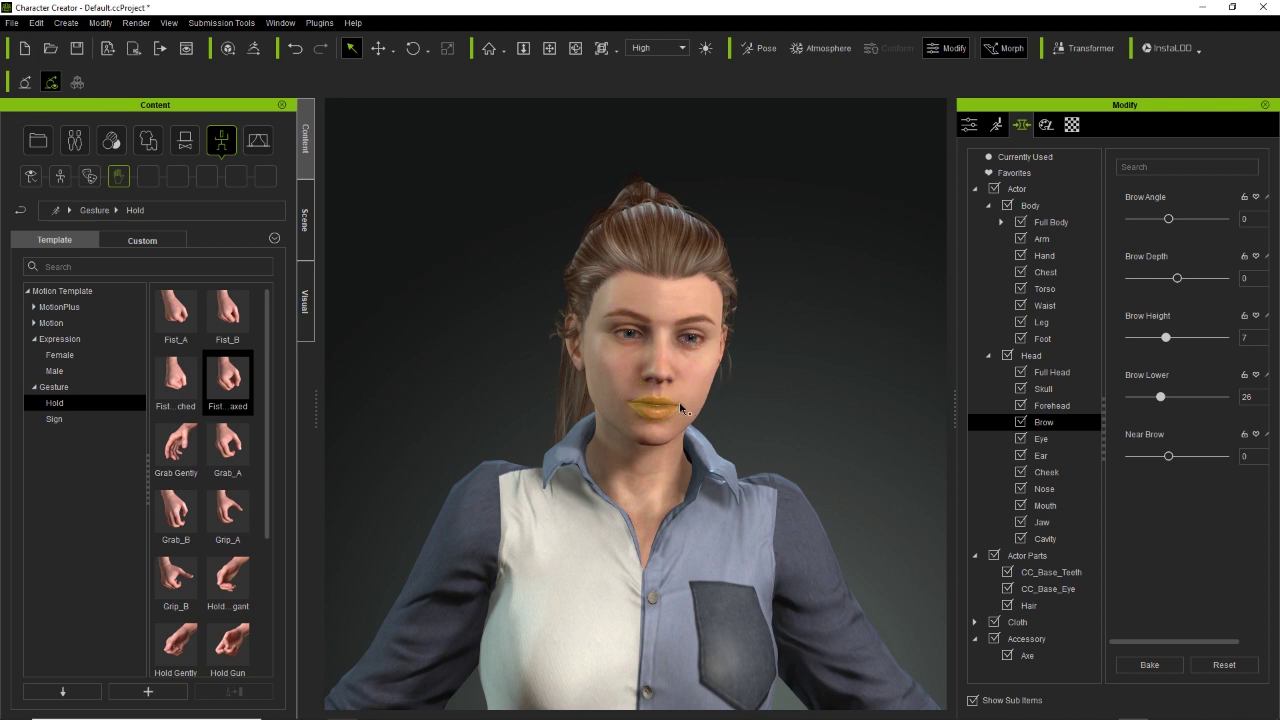
{"action": "left_click_drag", "start_coordinate": [680, 408], "coordinate": [714, 372]}
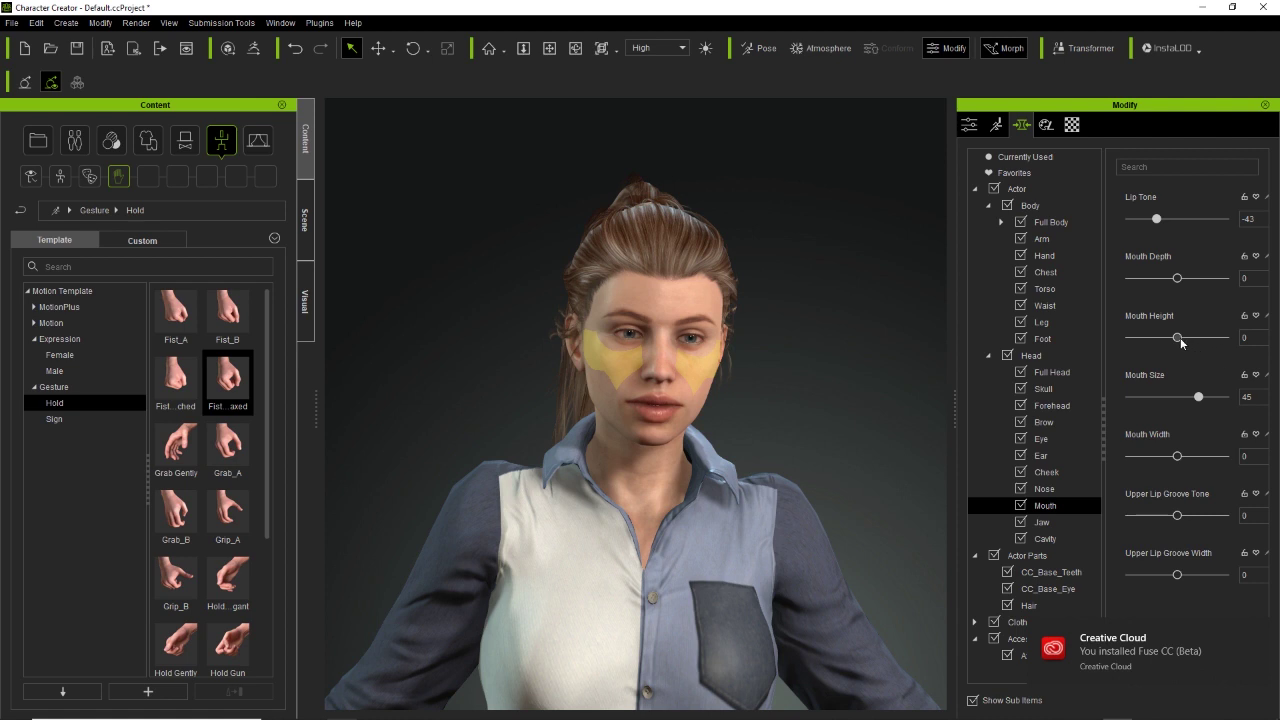
- Set the Mouth Height morph to 11 and the Mouth Size morph to 17
{"action": "left_click_drag", "start_coordinate": [1177, 337], "coordinate": [1153, 339]}
{"action": "left_click", "coordinate": [1196, 339]}
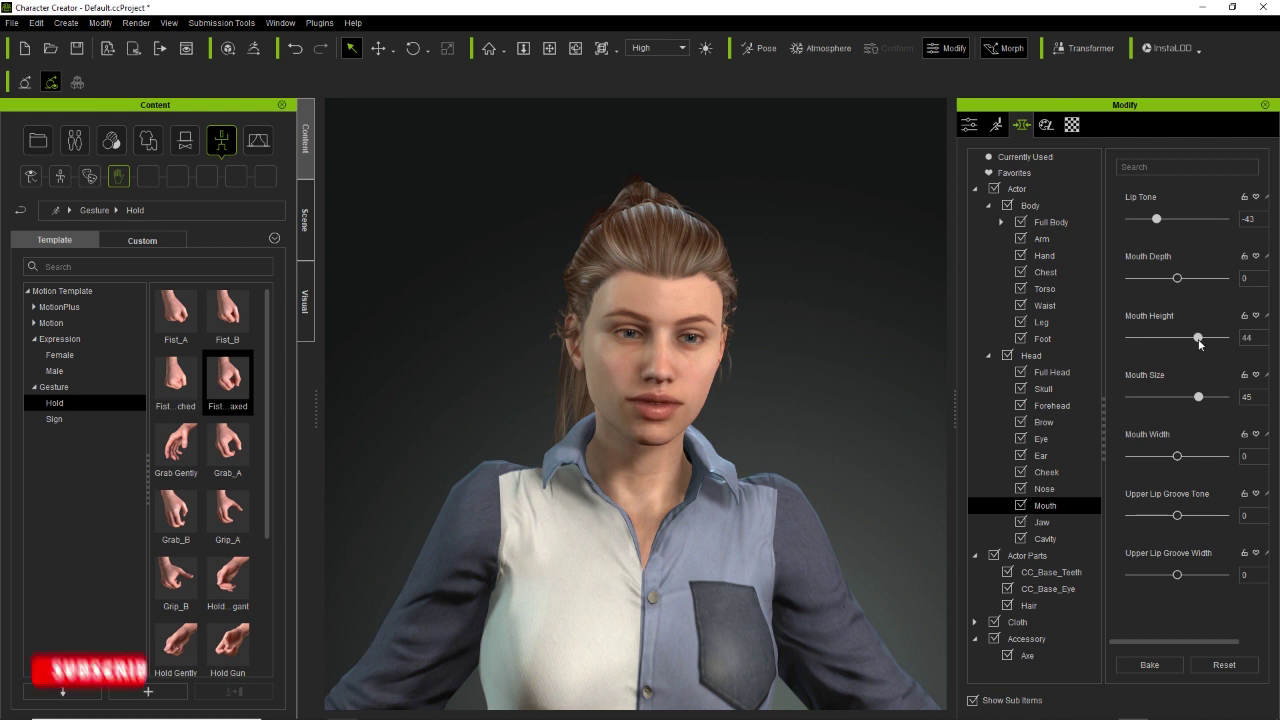
{"action": "left_click", "coordinate": [1182, 338]}
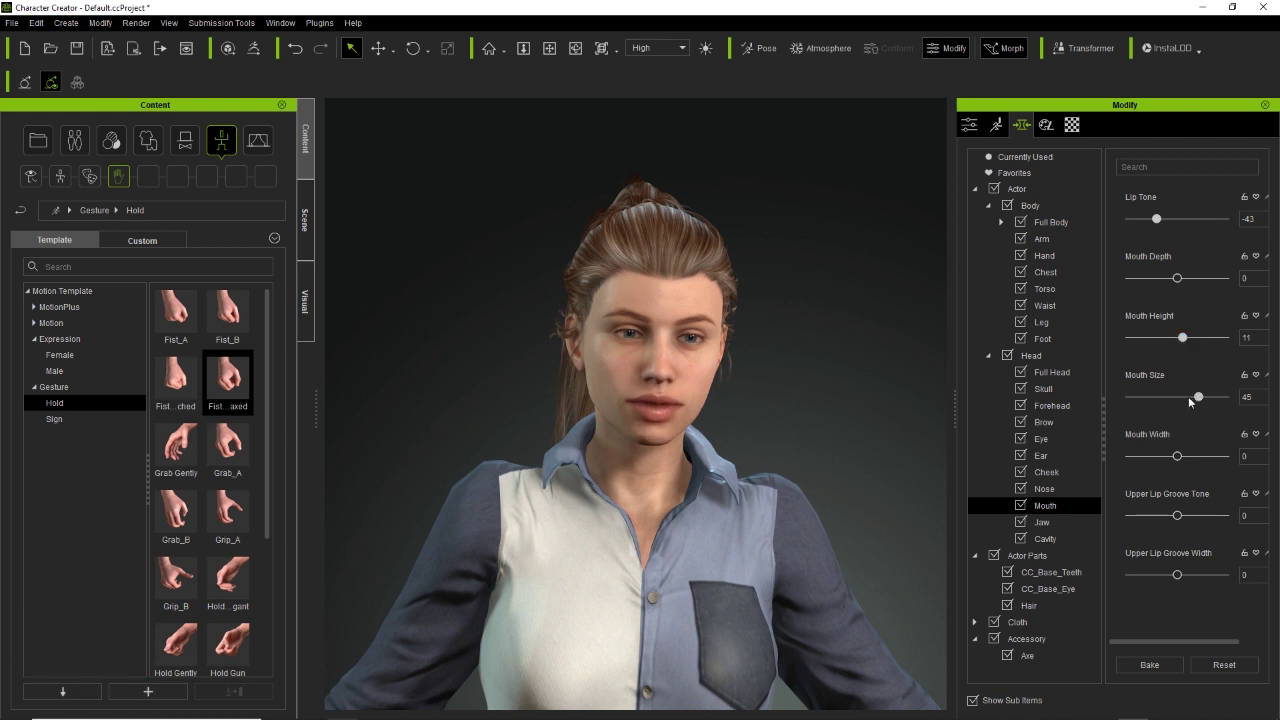
{"action": "left_click", "coordinate": [1151, 399]}
{"action": "left_click", "coordinate": [1194, 399]}
{"action": "left_click_drag", "start_coordinate": [1195, 399], "coordinate": [1185, 399]}
- Try different Mouth Width values and return the morph to 0
{"action": "left_click", "coordinate": [1200, 456]}
{"action": "mouse_move", "coordinate": [1173, 461]}
{"action": "left_mouse_down"}
{"action": "mouse_move", "coordinate": [1153, 464]}
{"action": "mouse_move", "coordinate": [1176, 460]}
{"action": "left_mouse_up"}
{"action": "left_click", "coordinate": [1176, 460]}
- Review the scene's object list, the visual lighting settings, and the iMDL, Prop and PostEffect stage templates
{"action": "left_click", "coordinate": [305, 223]}
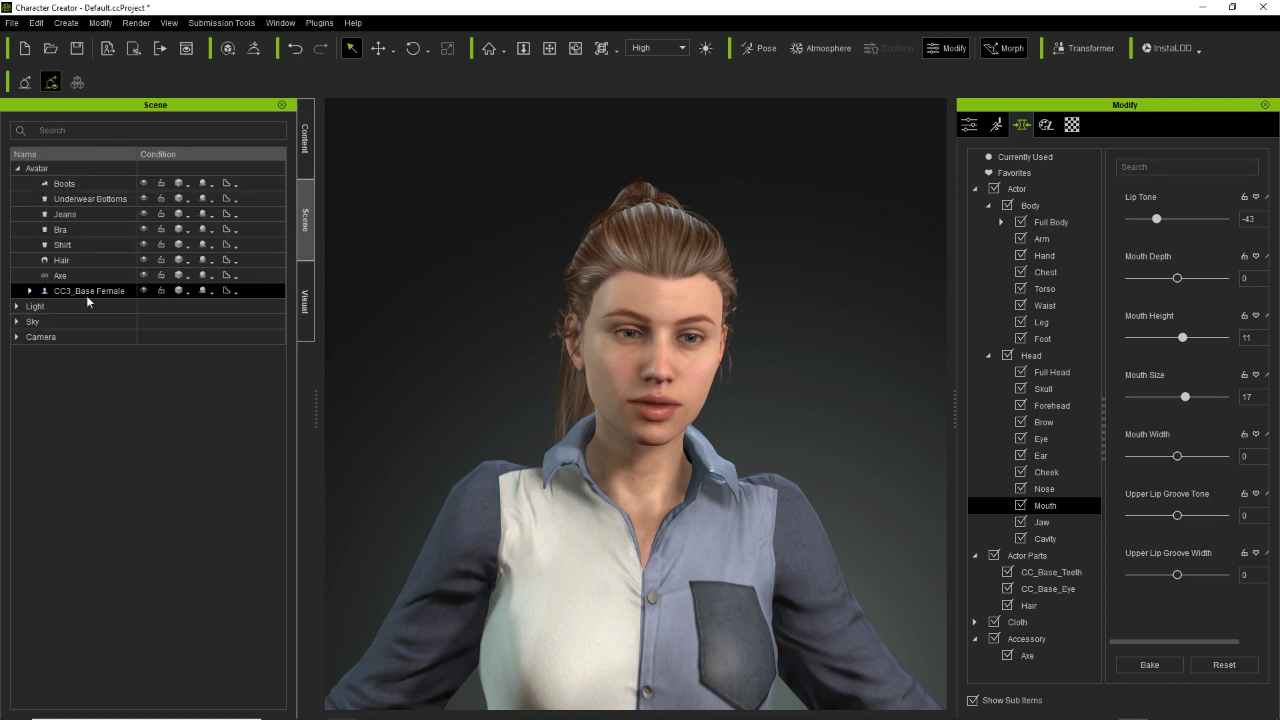
{"action": "left_click", "coordinate": [305, 305]}
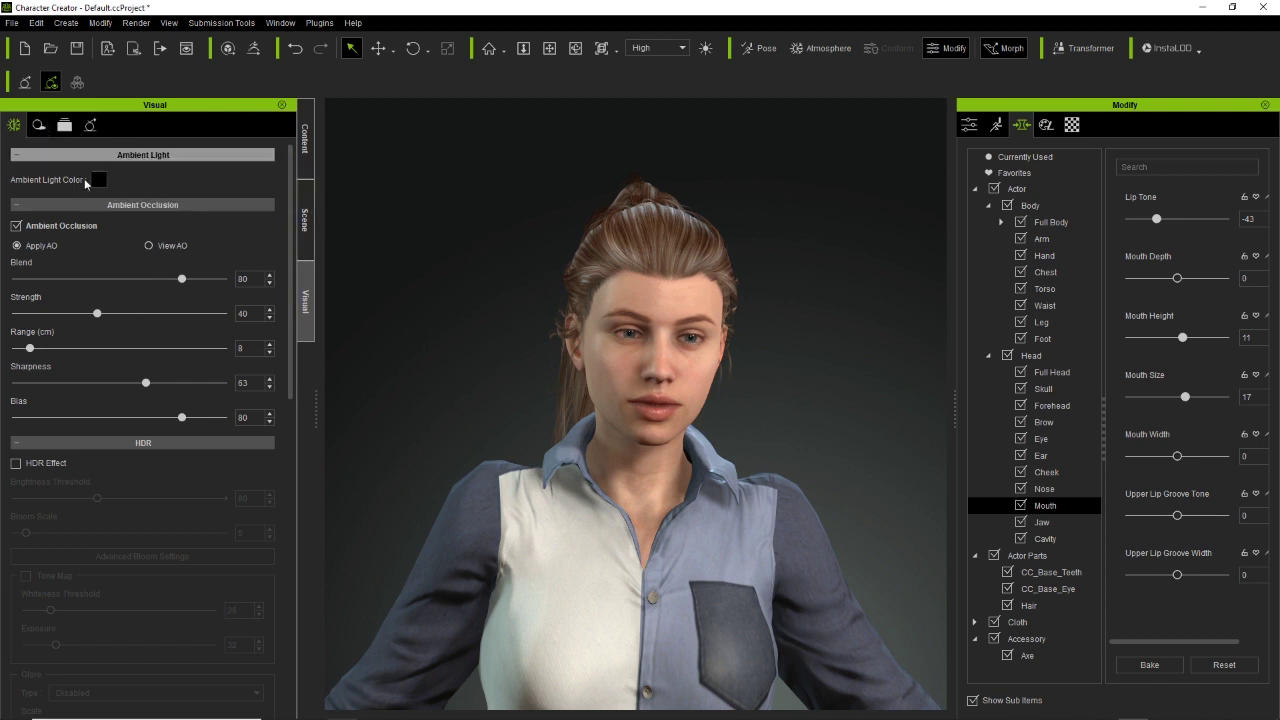
{"action": "left_click", "coordinate": [305, 126]}
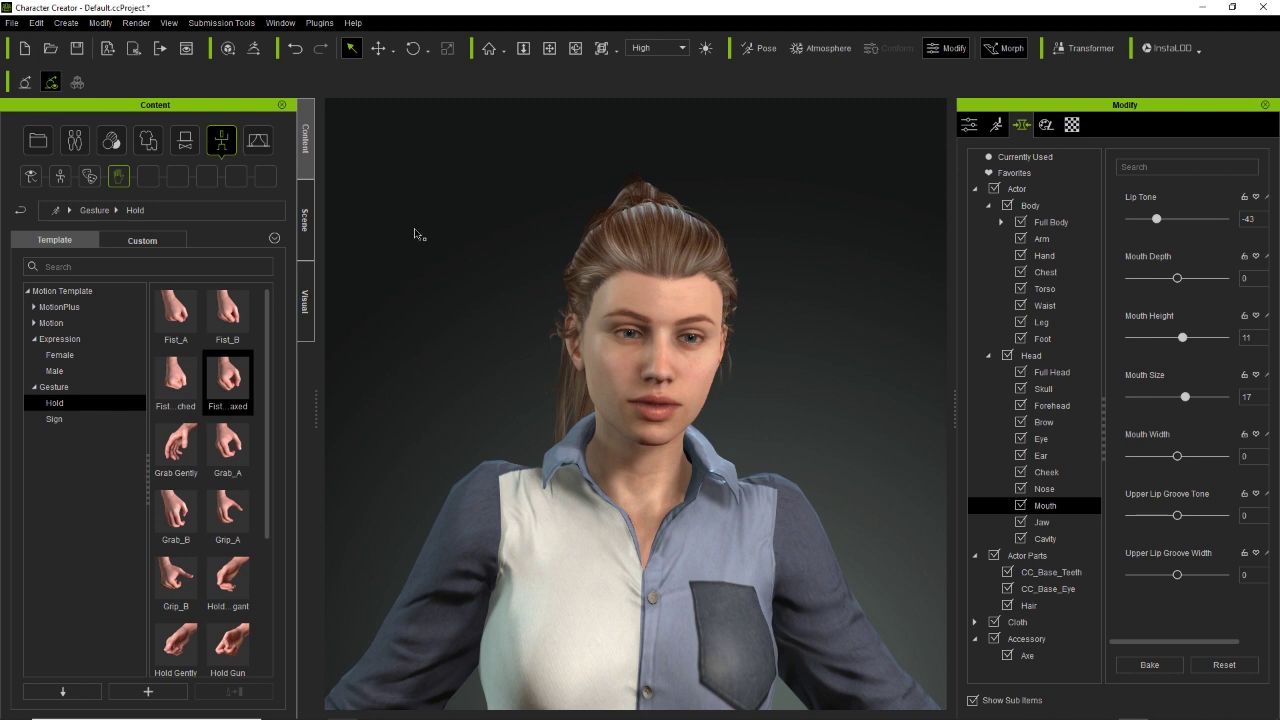
{"action": "left_click", "coordinate": [262, 140]}
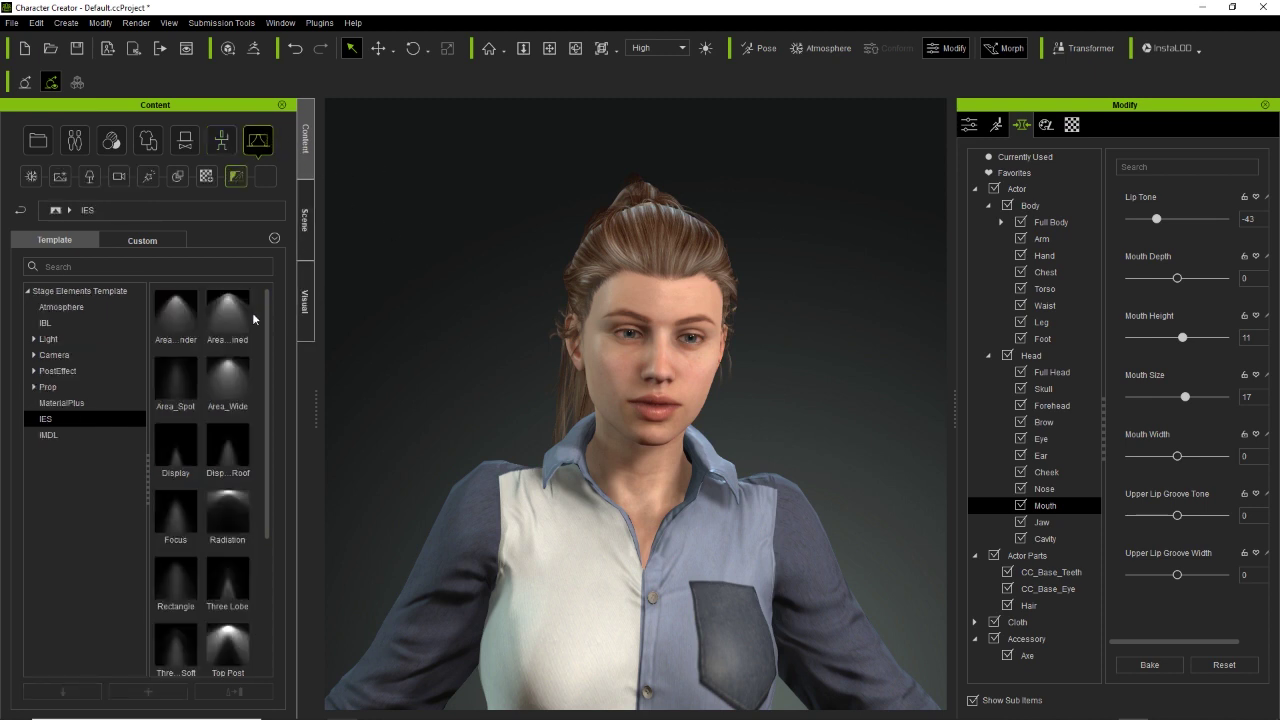
{"action": "left_click", "coordinate": [47, 435]}
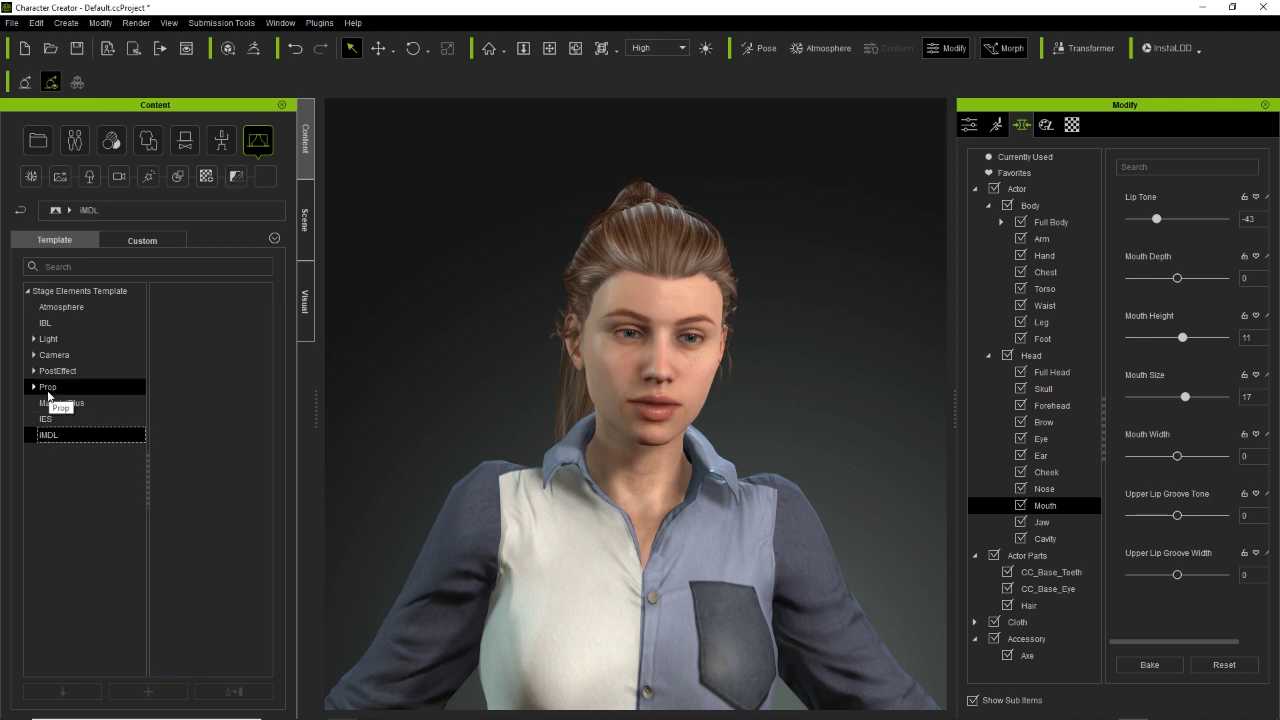
{"action": "left_click", "coordinate": [48, 389]}
{"action": "left_click", "coordinate": [62, 373]}
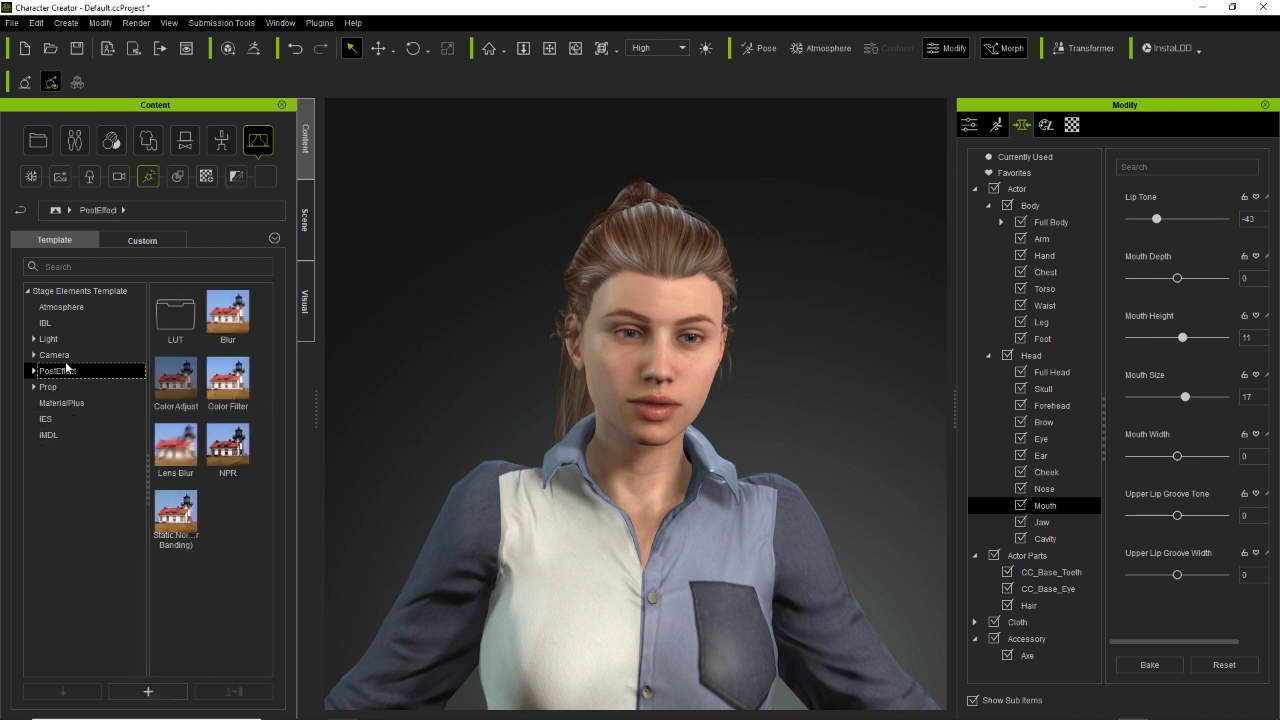
- Apply the Model pose from the Motion templates to the avatar
{"action": "scroll", "coordinate": [573, 540], "scroll_direction": "down", "scroll_amount": 4}
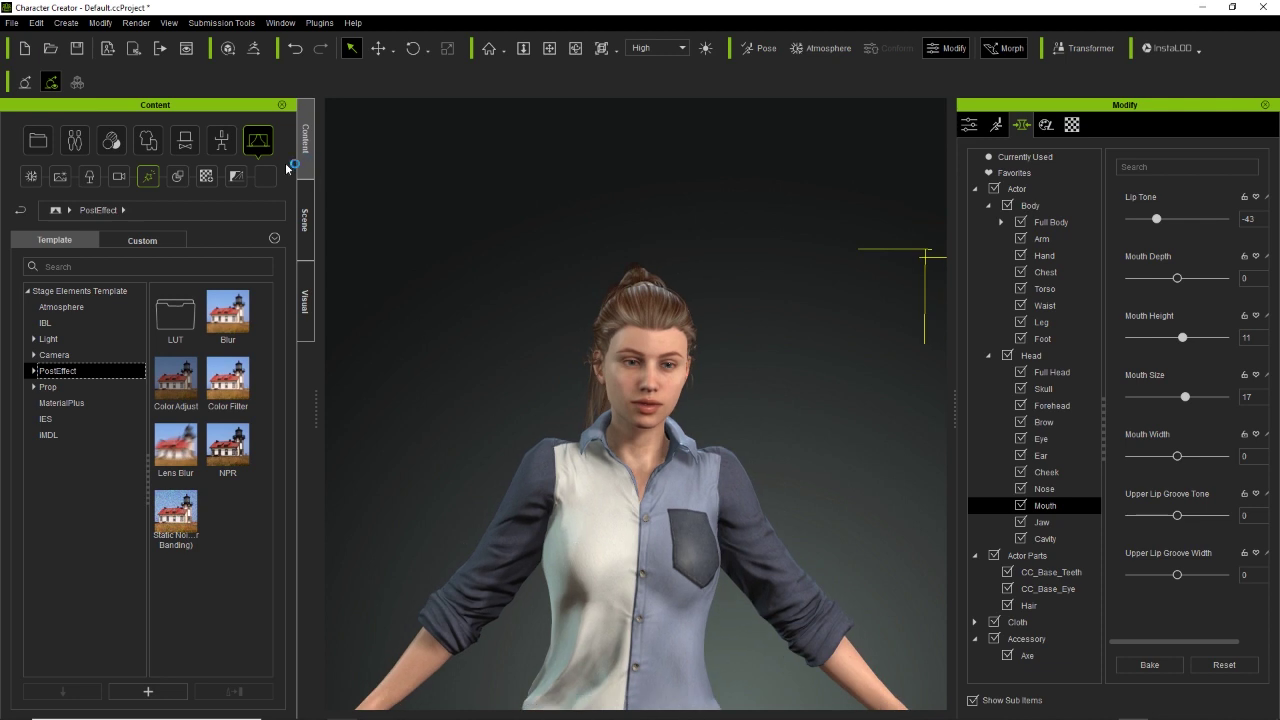
{"action": "left_click", "coordinate": [221, 143]}
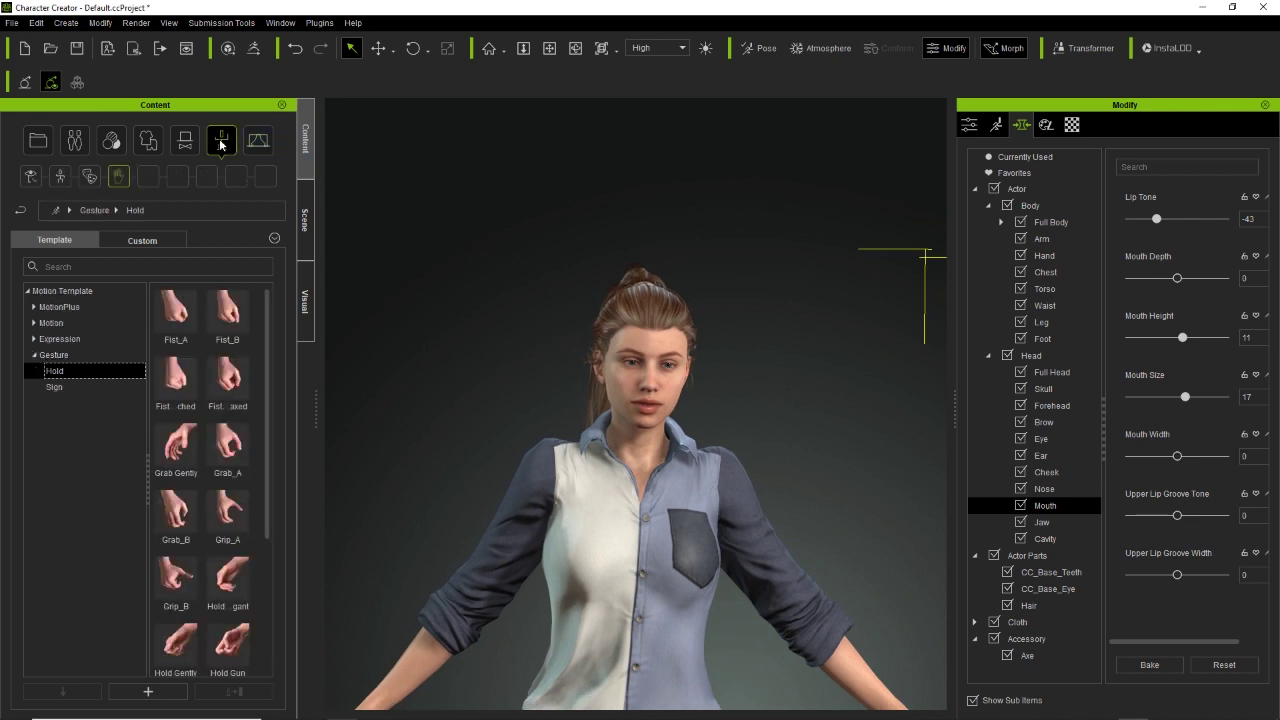
{"action": "left_click", "coordinate": [58, 307]}
{"action": "left_click", "coordinate": [62, 322]}
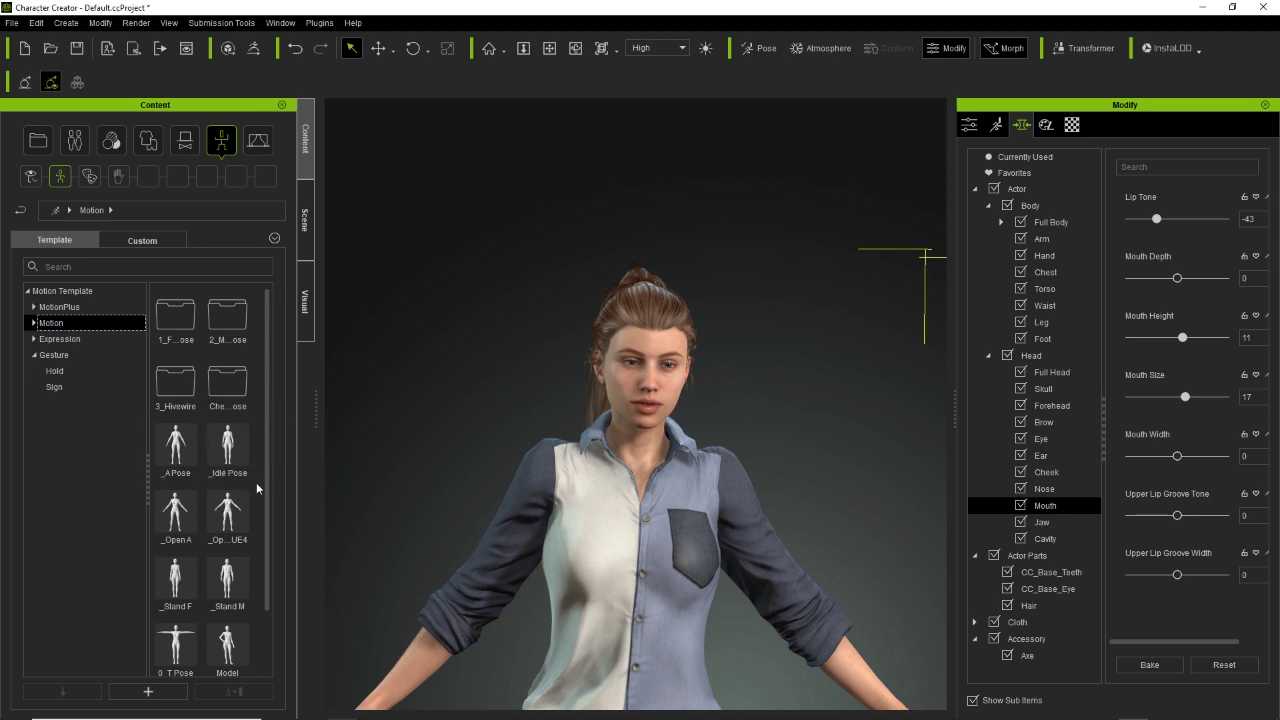
{"action": "scroll", "coordinate": [270, 443], "scroll_direction": "down", "scroll_amount": 1}
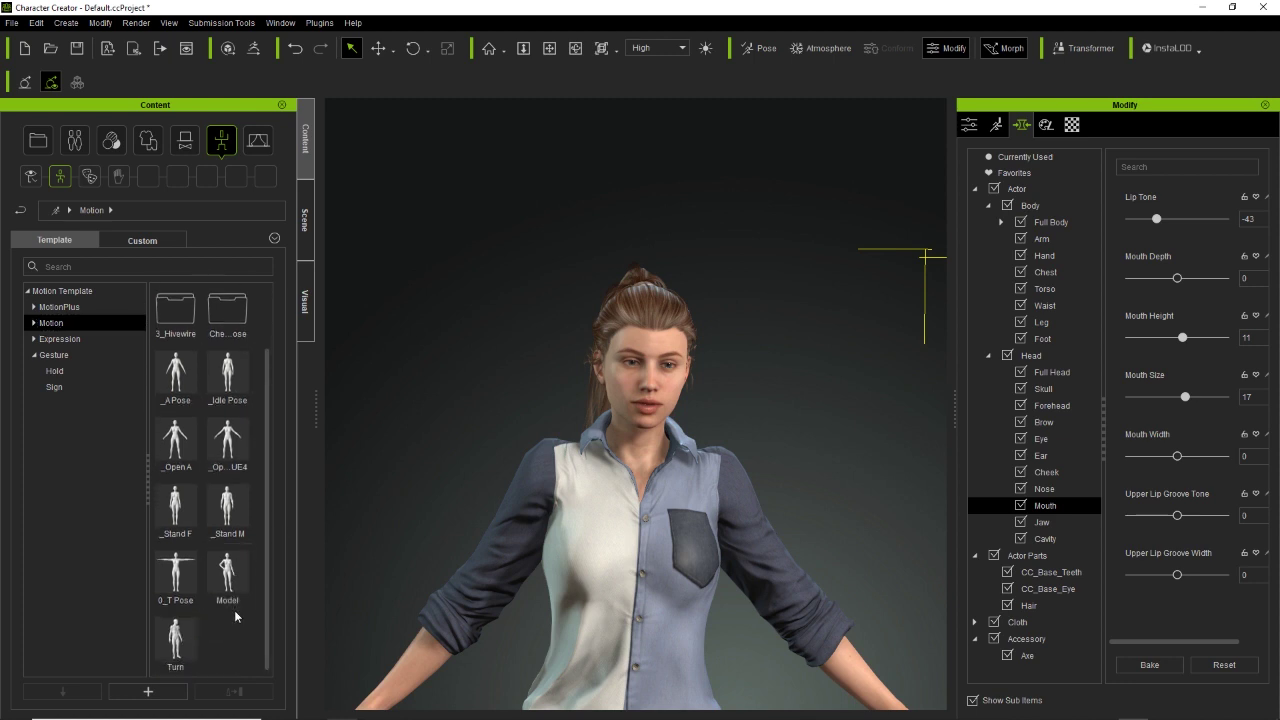
{"action": "double_click", "coordinate": [228, 575]}
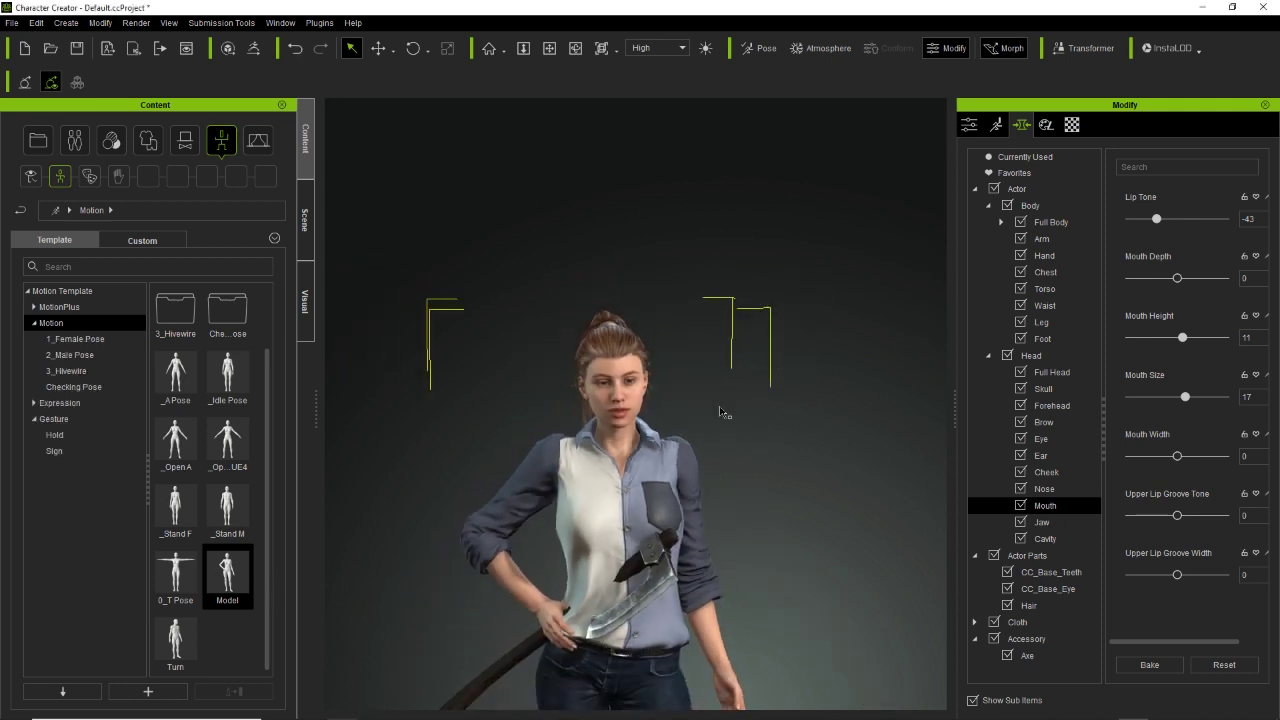
- Examine the posed avatar and the axe in her hand from below and from the front
{"action": "left_click", "coordinate": [731, 428]}
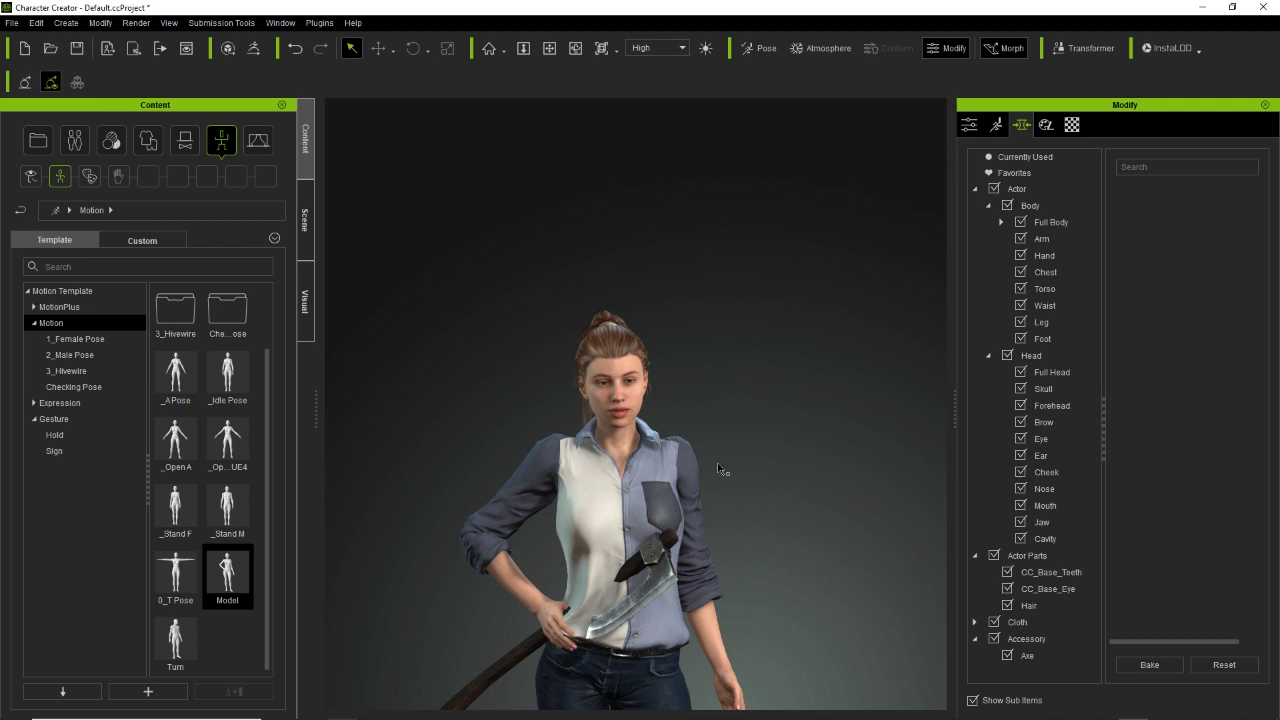
{"action": "middle_click_drag", "start_coordinate": [718, 287], "coordinate": [662, 425]}
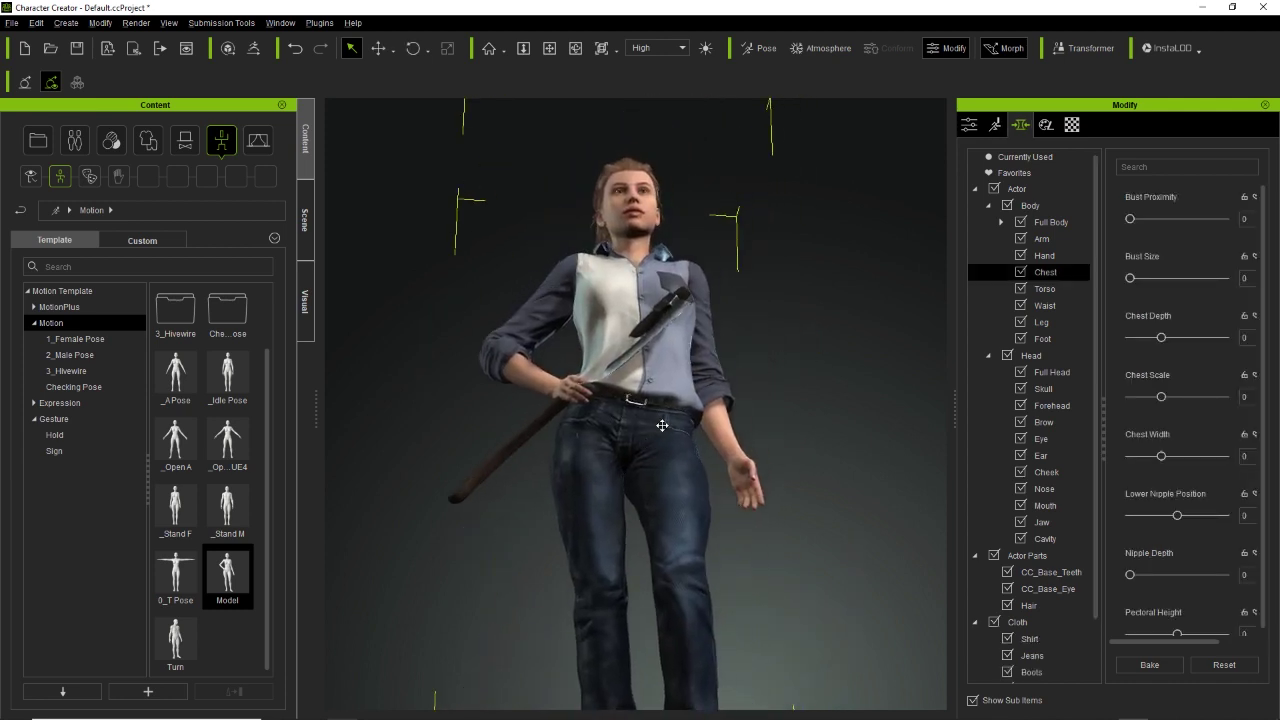
{"action": "right_click_drag", "start_coordinate": [755, 287], "coordinate": [748, 372]}
{"action": "middle_click_drag", "start_coordinate": [740, 255], "coordinate": [763, 357]}
{"action": "right_click_drag", "start_coordinate": [636, 575], "coordinate": [775, 490]}
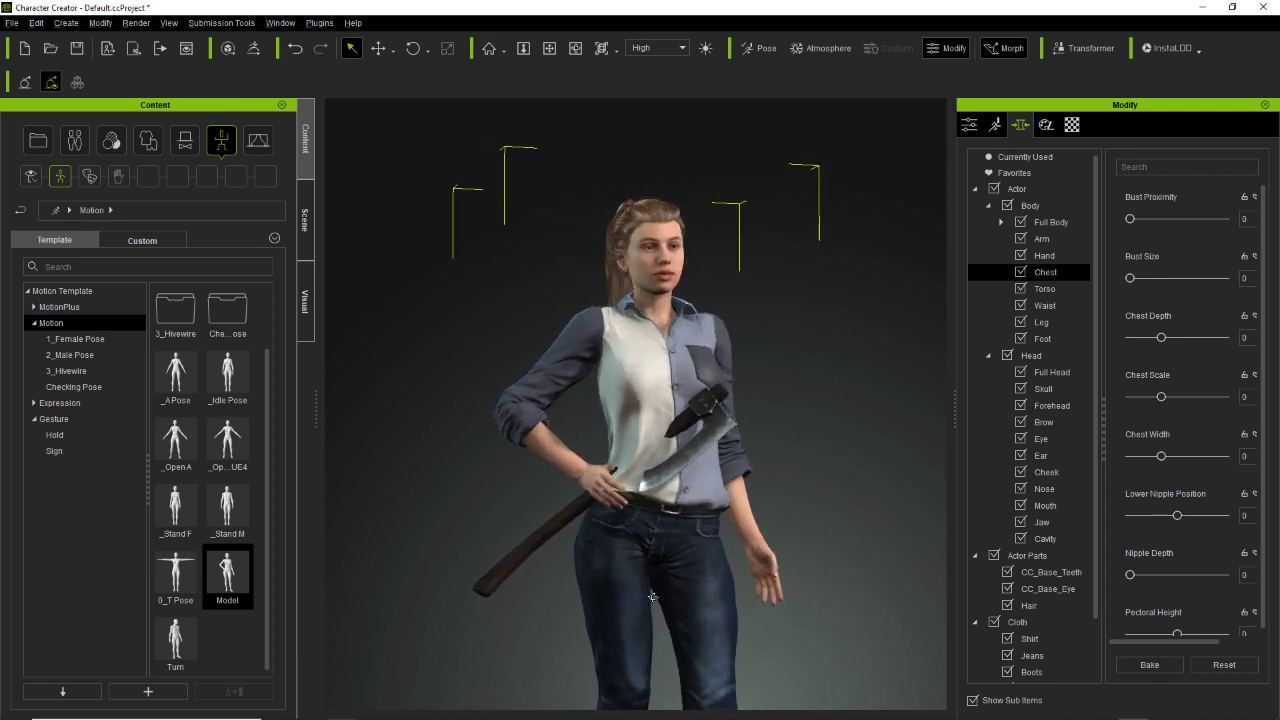
- Delete the axe accessory from the avatar's hand
{"action": "left_click", "coordinate": [730, 430]}
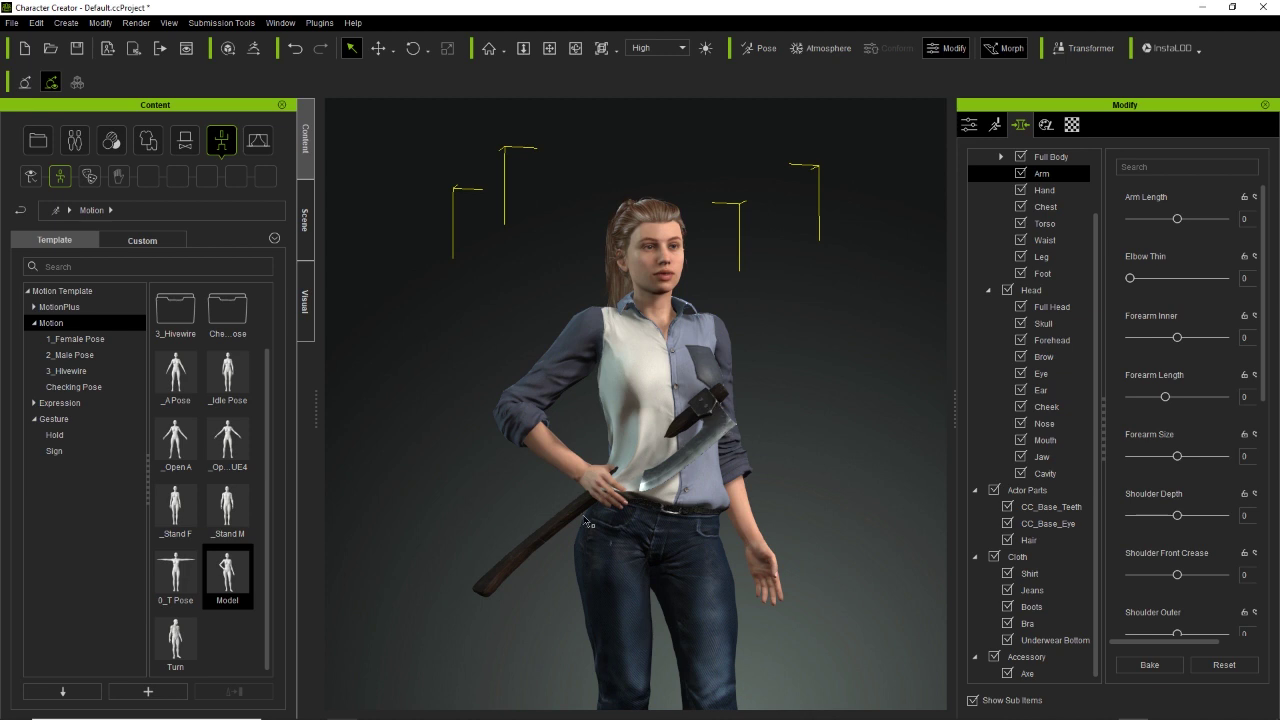
{"action": "left_click", "coordinate": [530, 558]}
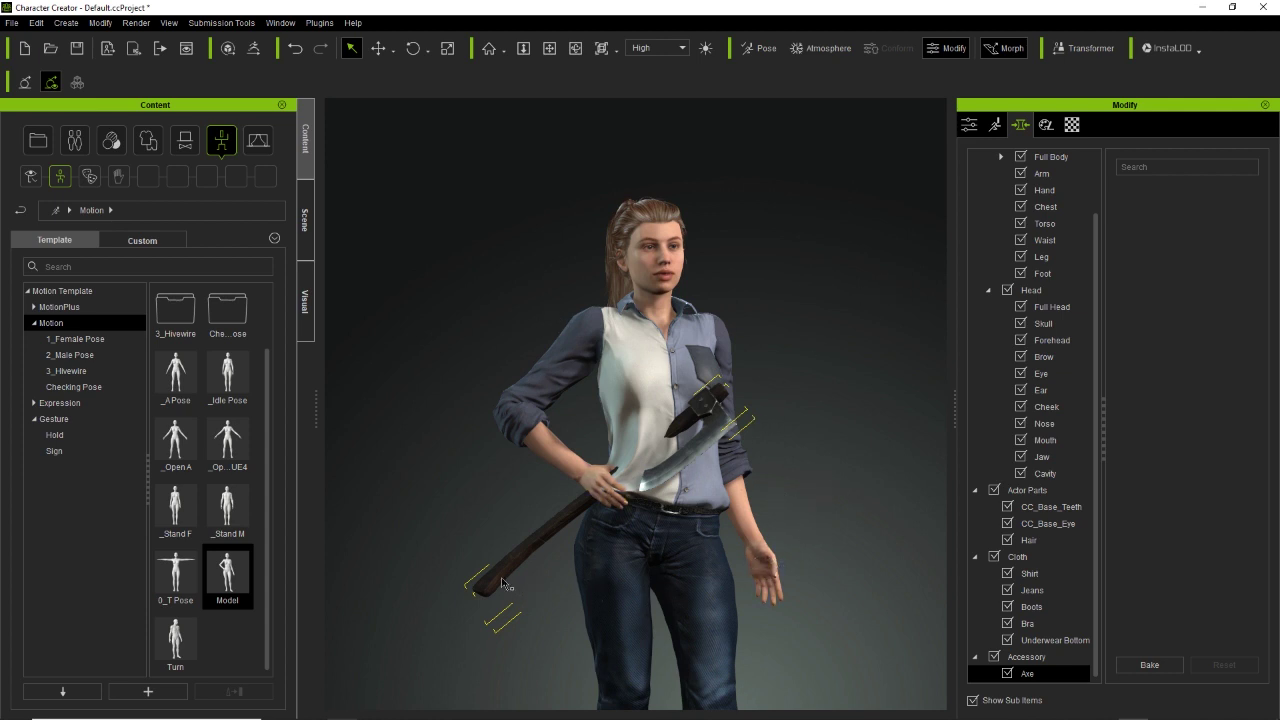
{"action": "key", "text": "Delete"}
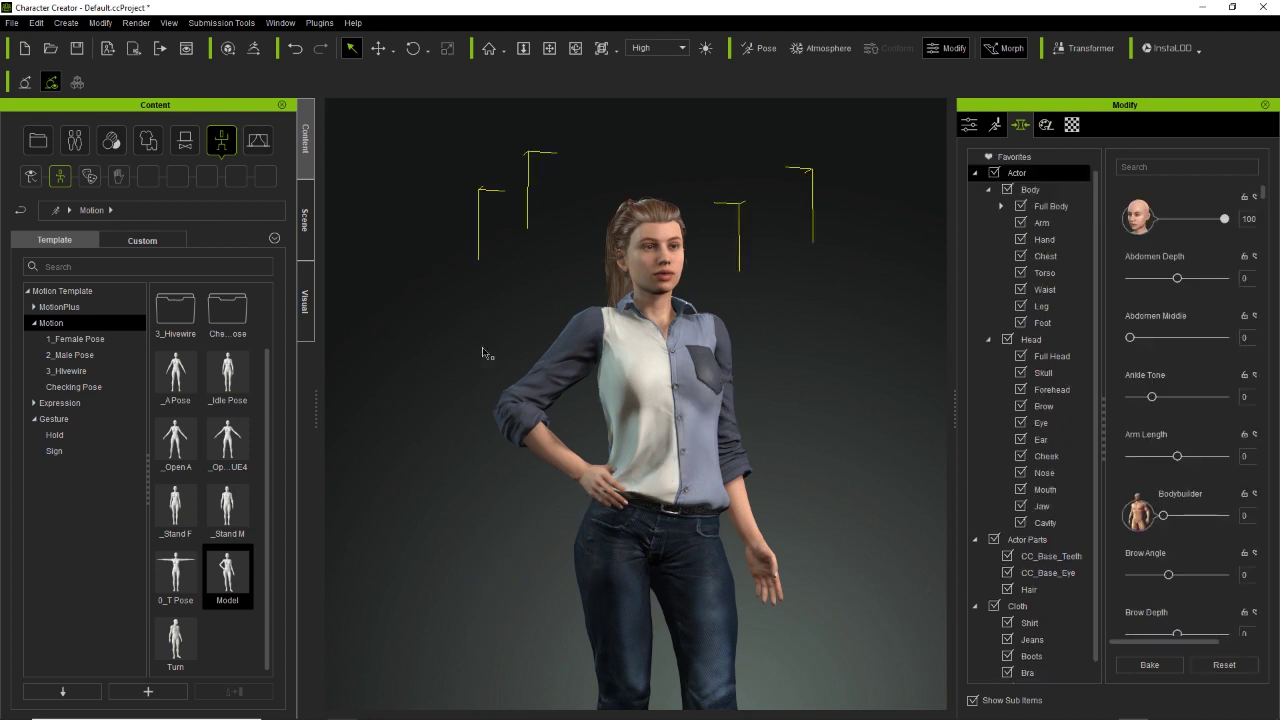
- Apply the first reclining pose from the 1_Female Pose motion templates and view the avatar from the side
{"action": "left_click", "coordinate": [30, 177]}
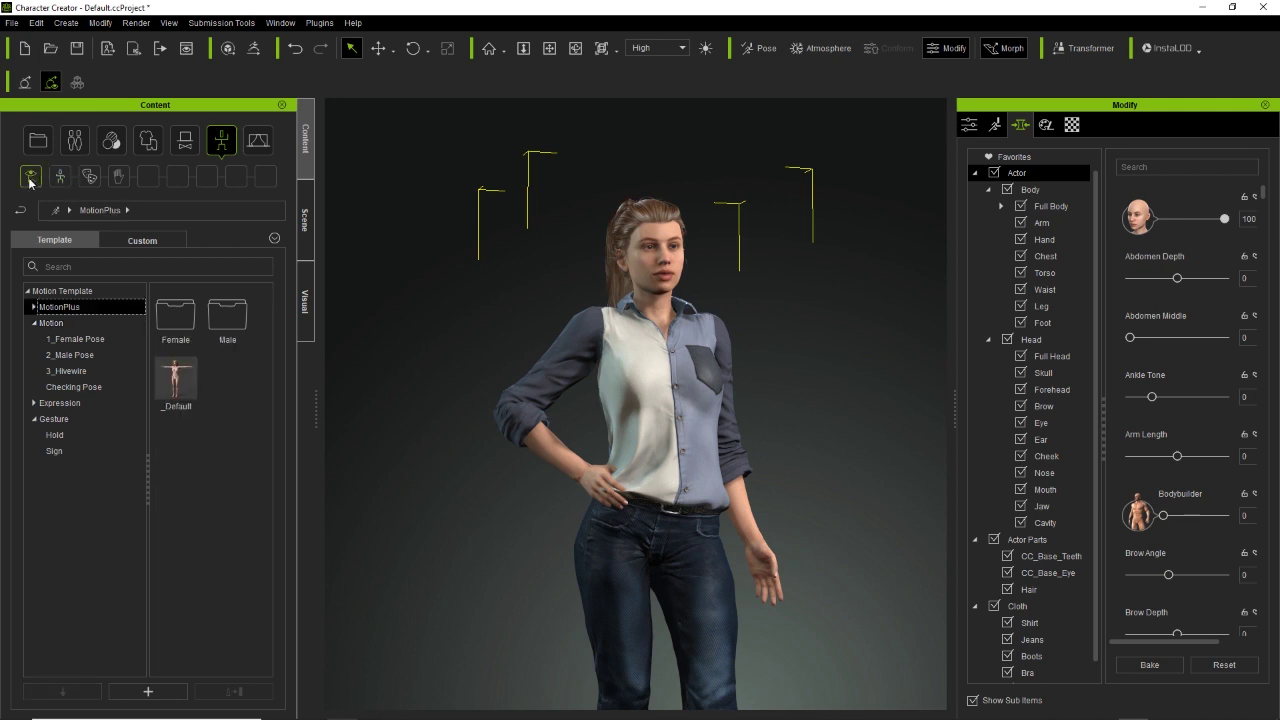
{"action": "left_click", "coordinate": [88, 340]}
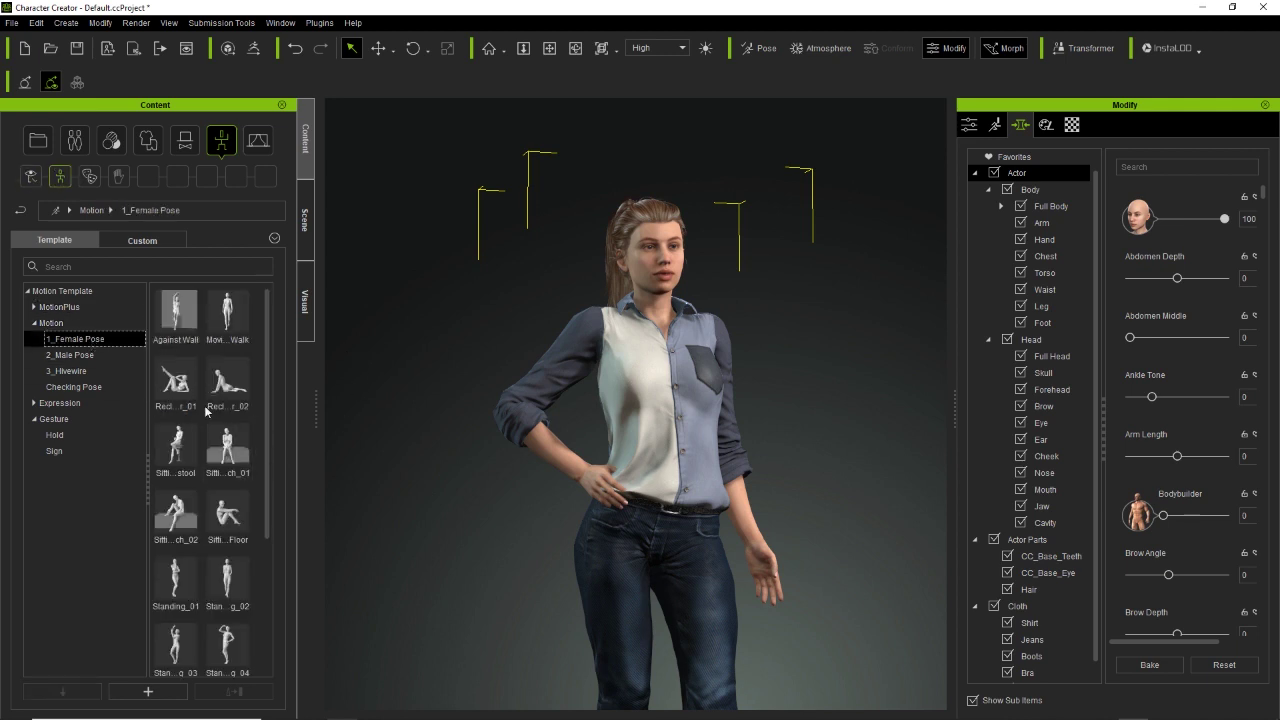
{"action": "double_click", "coordinate": [175, 382]}
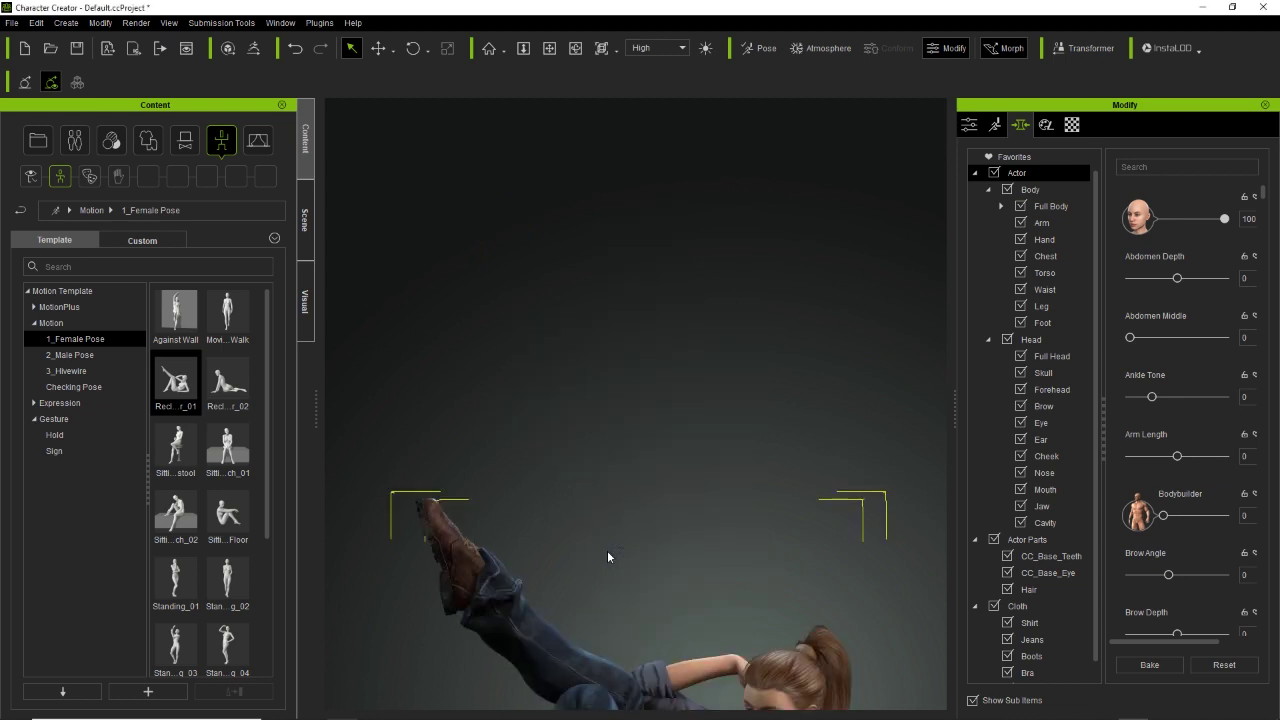
{"action": "middle_click_drag", "start_coordinate": [620, 588], "coordinate": [616, 378]}
{"action": "right_click_drag", "start_coordinate": [629, 389], "coordinate": [413, 503]}
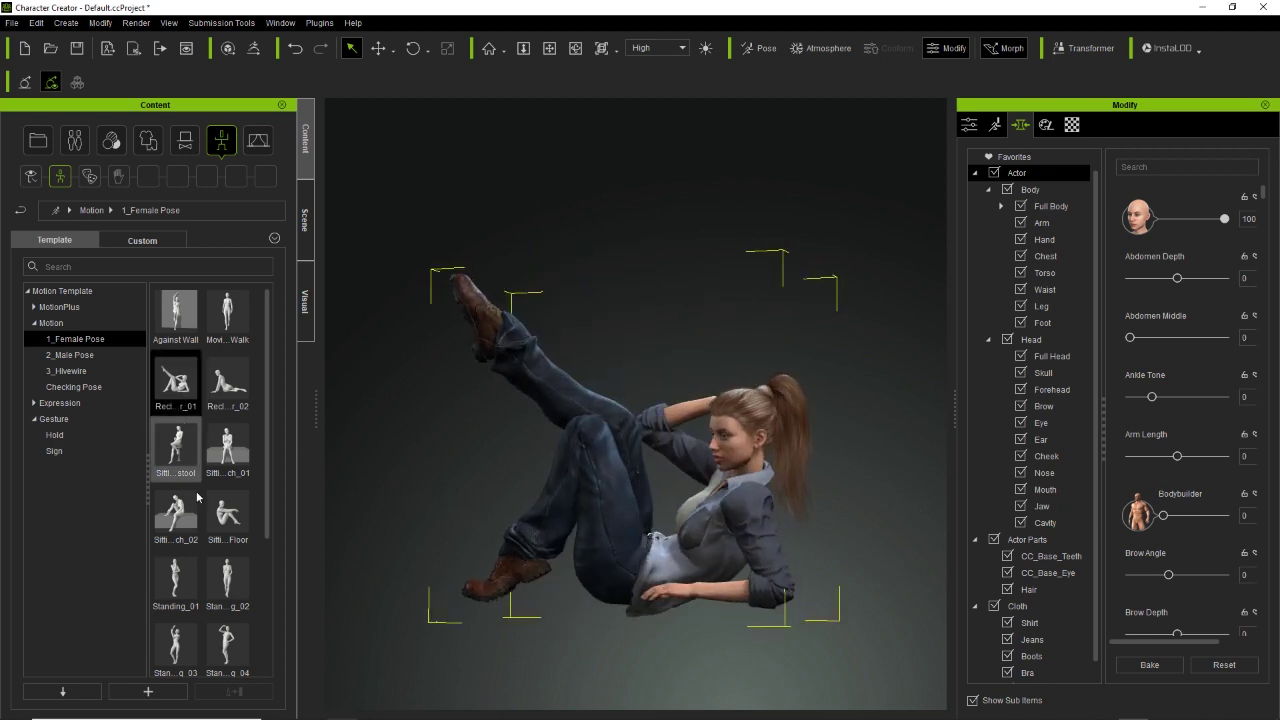
- Apply the Standing_07 female pose to the avatar and activate the Move tool
{"action": "left_click_drag", "start_coordinate": [268, 397], "coordinate": [267, 527]}
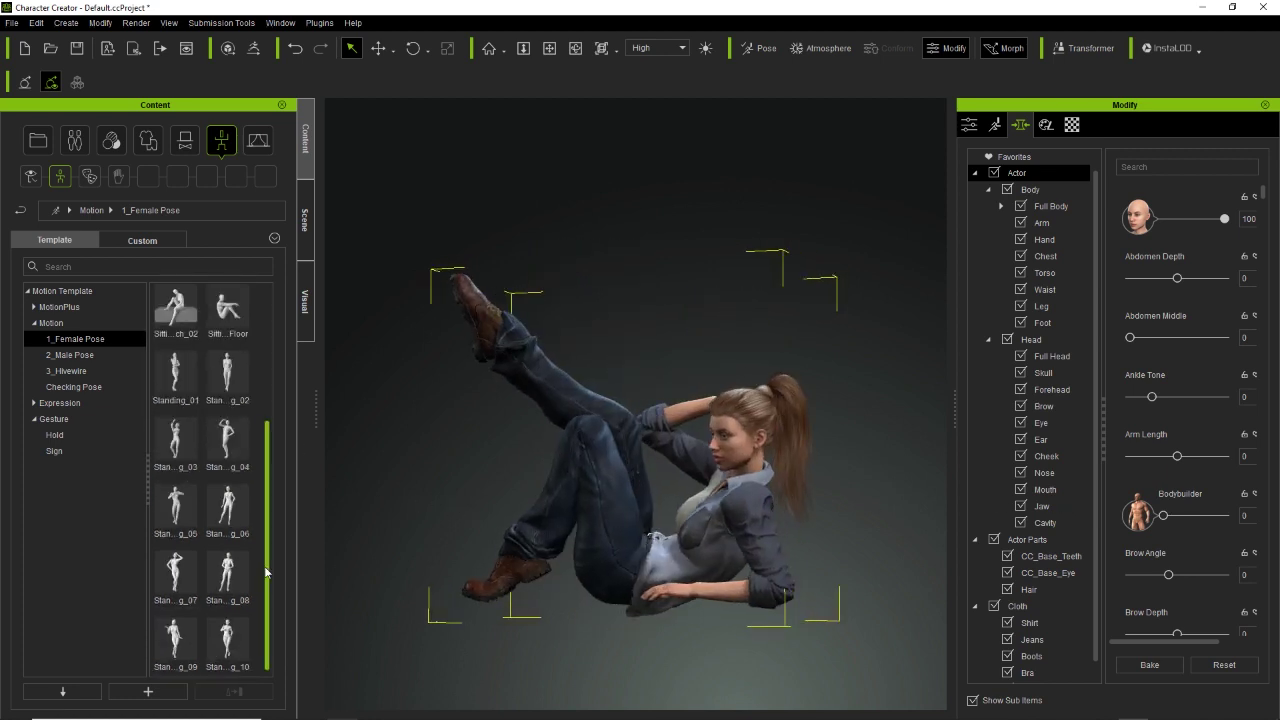
{"action": "double_click", "coordinate": [183, 568]}
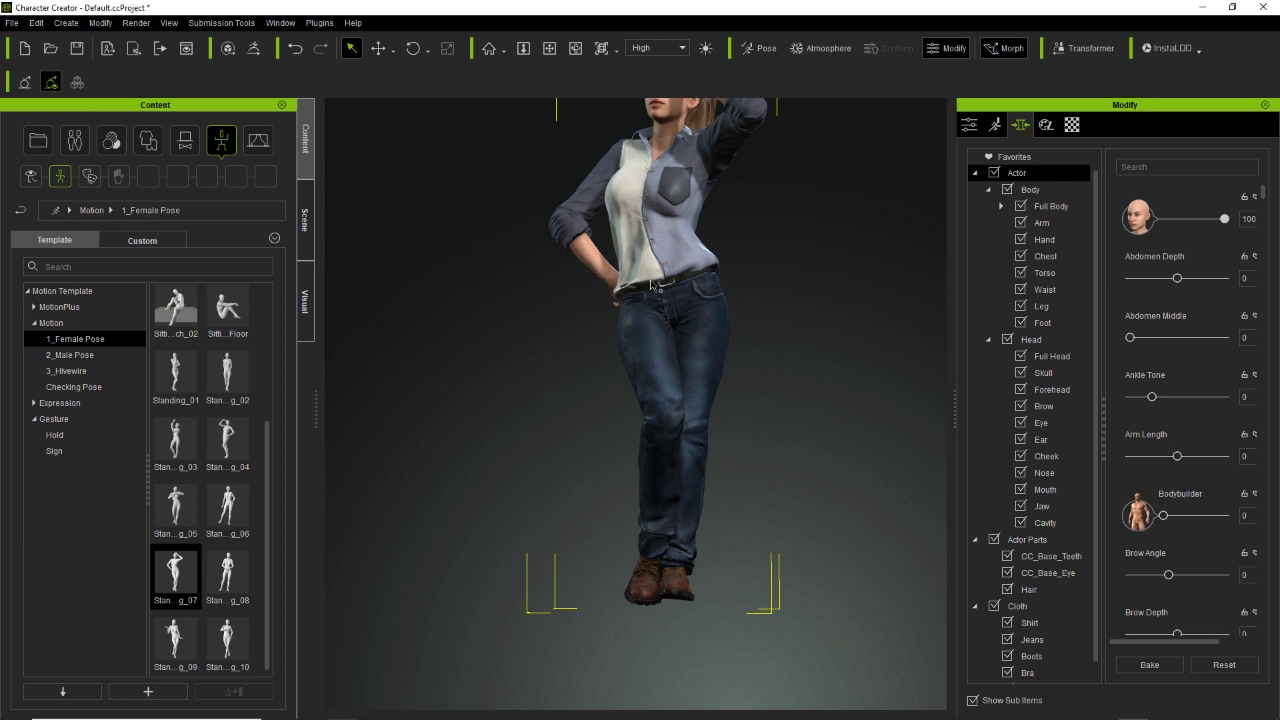
{"action": "middle_click_drag", "start_coordinate": [656, 298], "coordinate": [648, 437]}
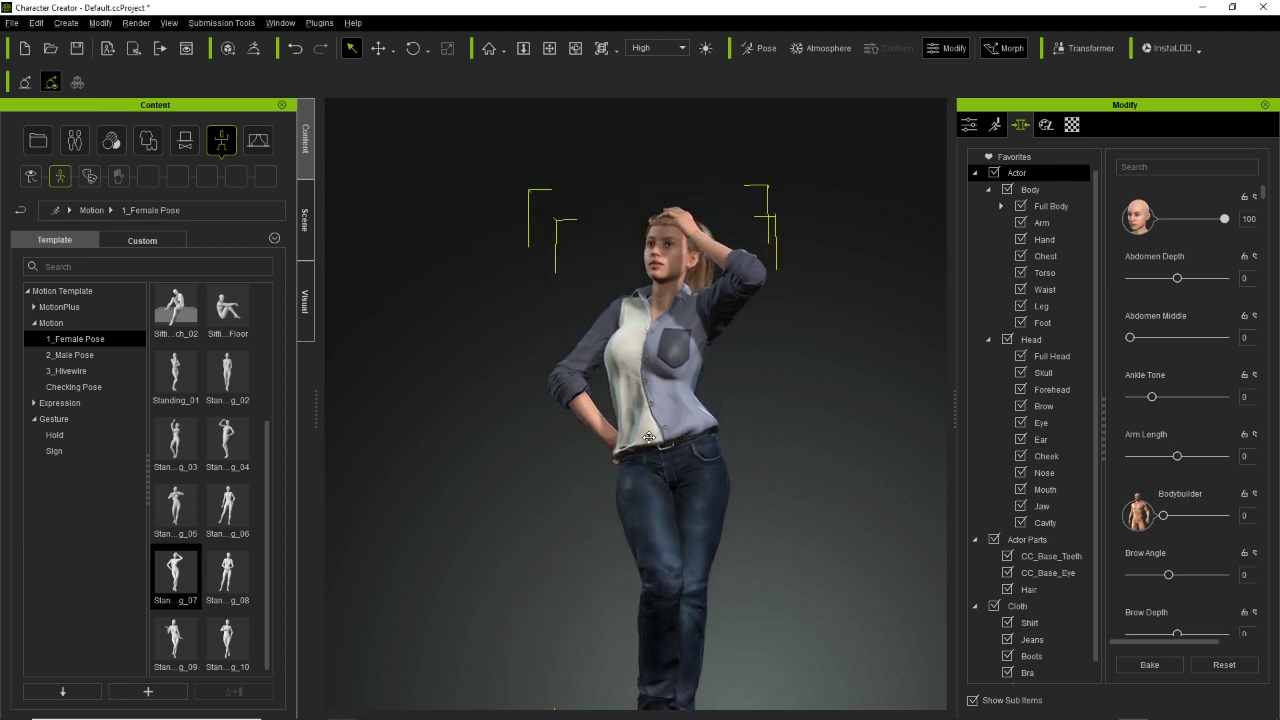
{"action": "left_click", "coordinate": [379, 49]}
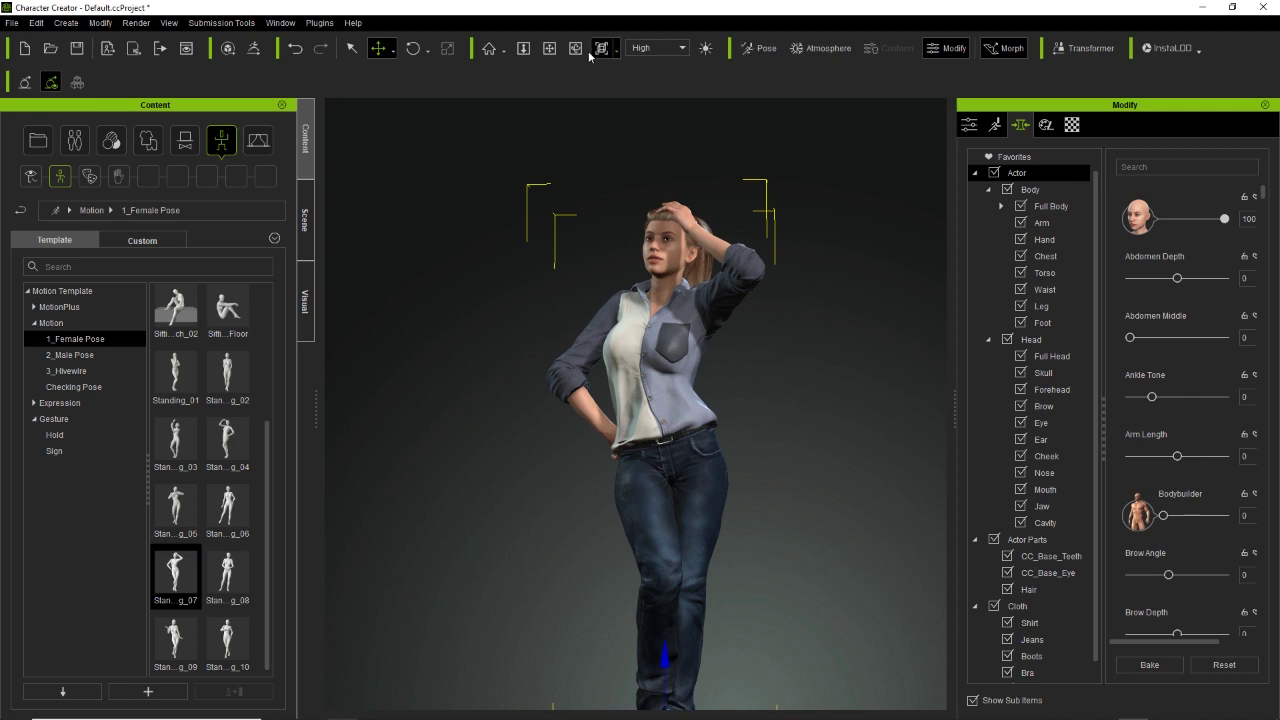
{"action": "left_click", "coordinate": [757, 50]}
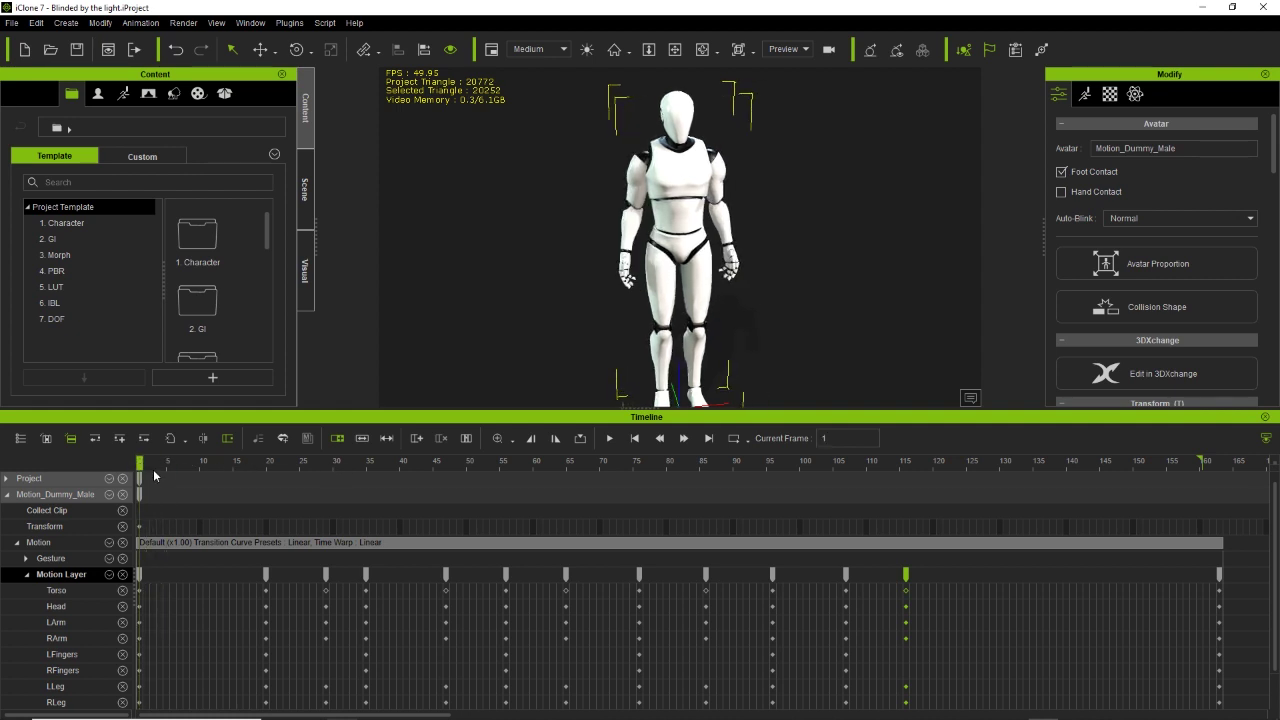
- Preview the Motion_Dummy_Male animation in iClone 7 and return to the first frame
{"action": "left_click", "coordinate": [610, 438]}
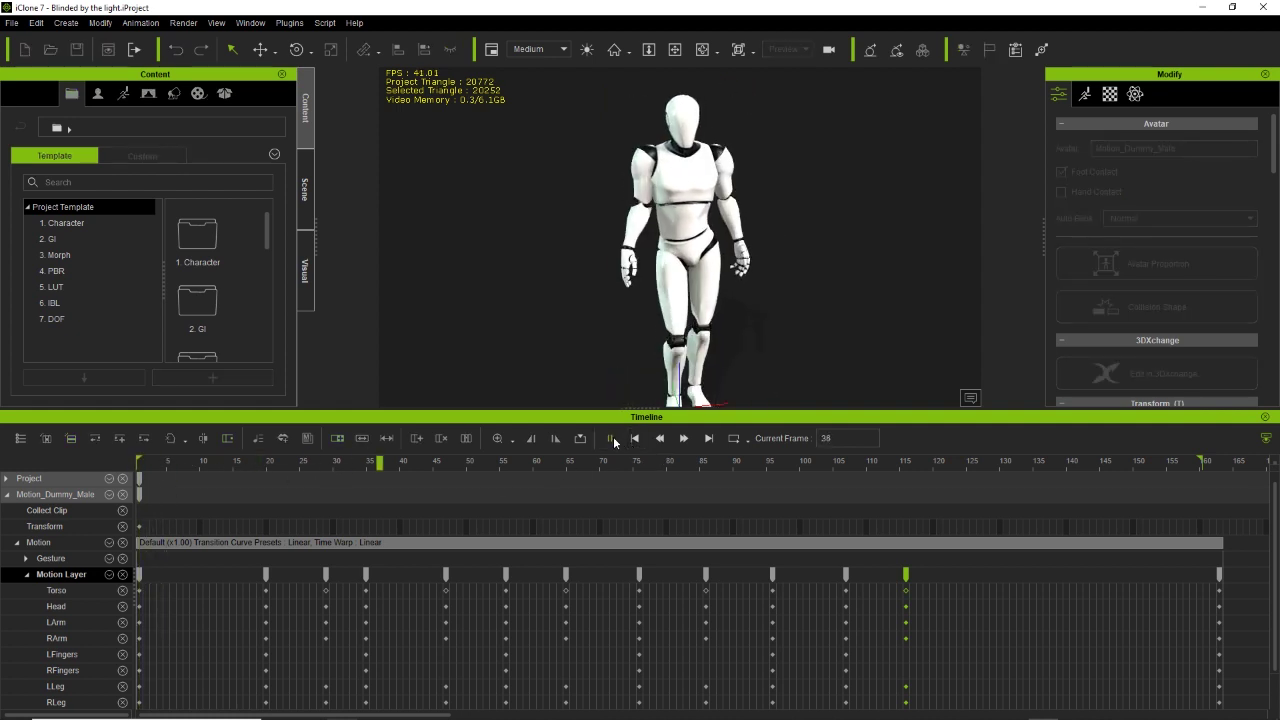
{"action": "left_click", "coordinate": [610, 438]}
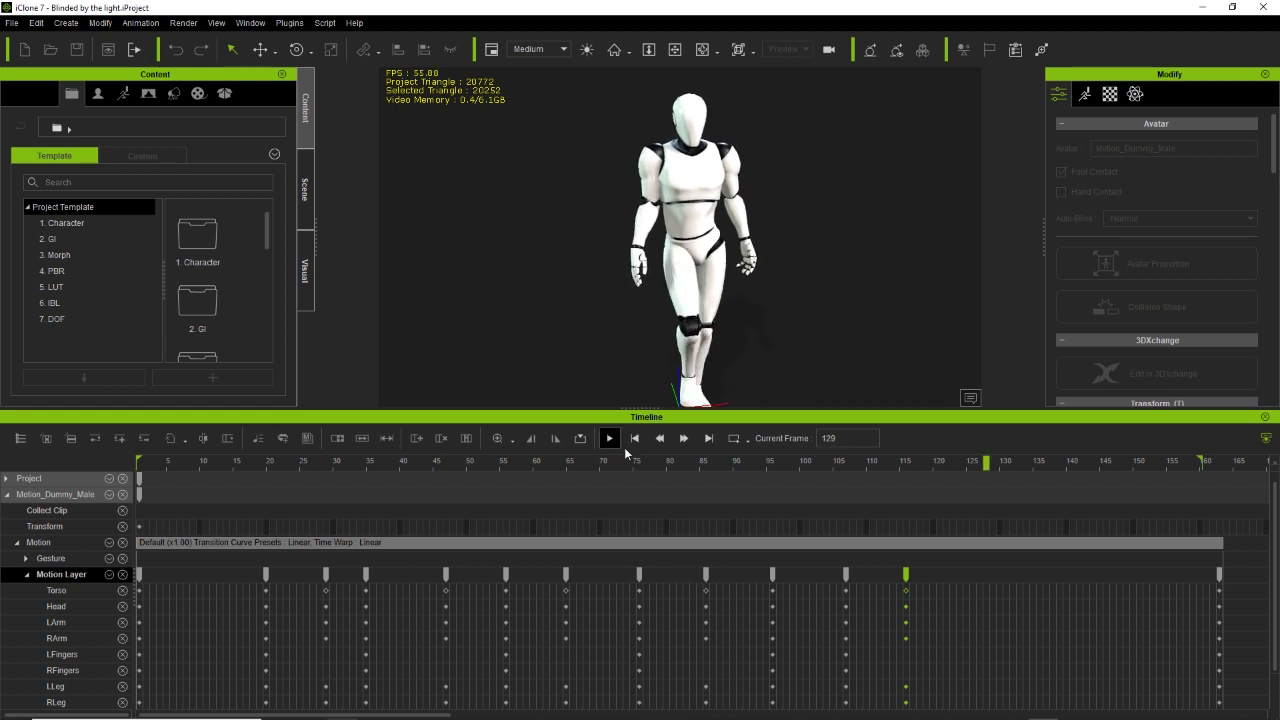
{"action": "left_click", "coordinate": [634, 438]}
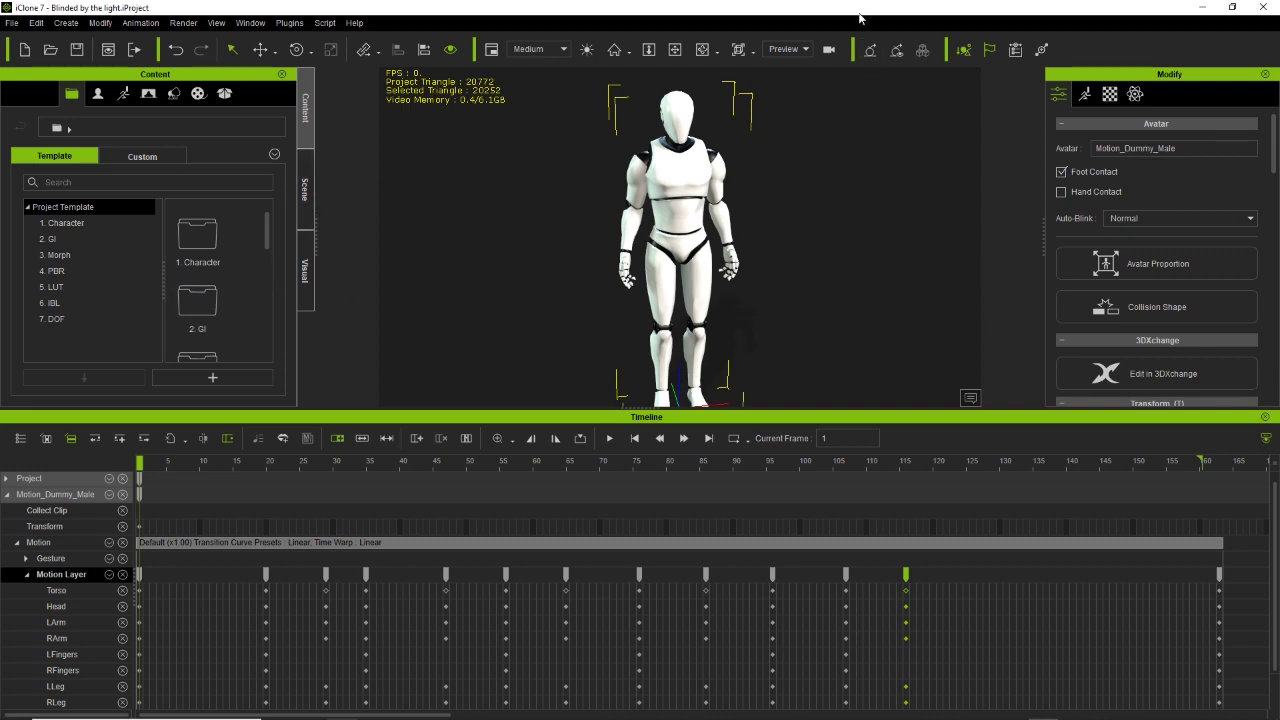
- Briefly uncover Character Creator behind iClone, restore the full-size iClone window, and browse the Animation templates
{"action": "left_click_drag", "start_coordinate": [848, 14], "coordinate": [886, 380]}
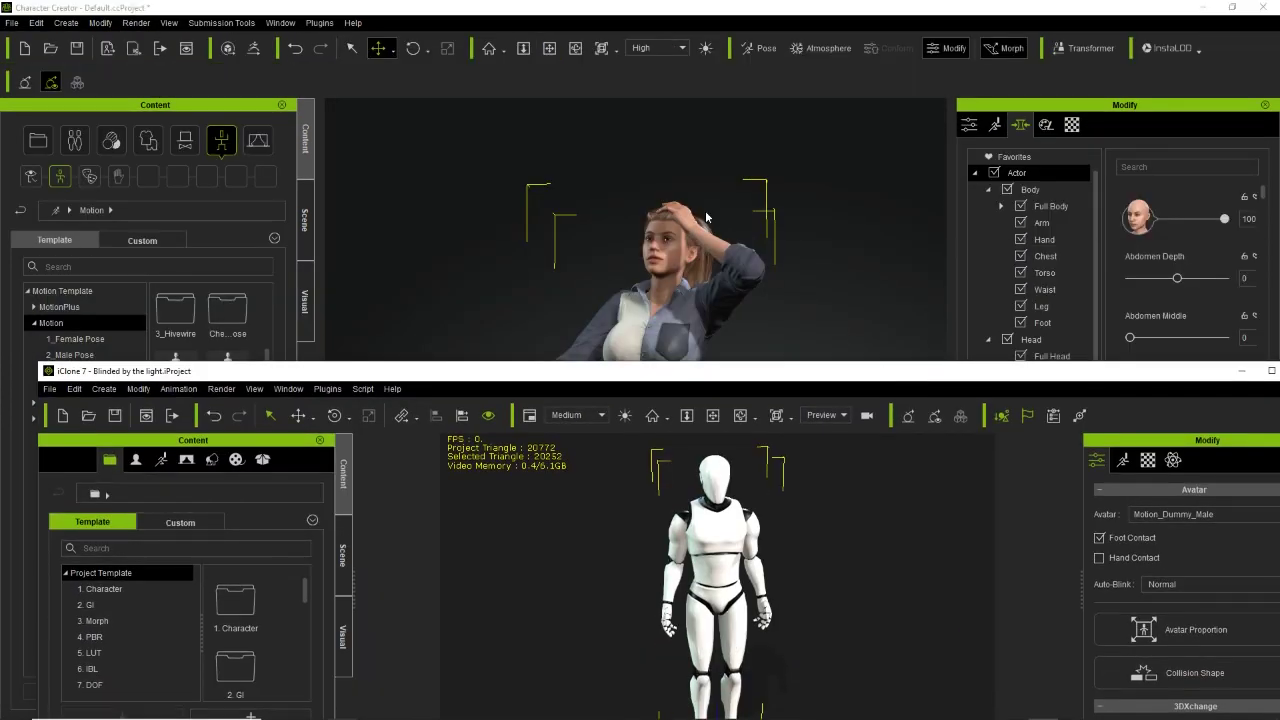
{"action": "double_click", "coordinate": [848, 369]}
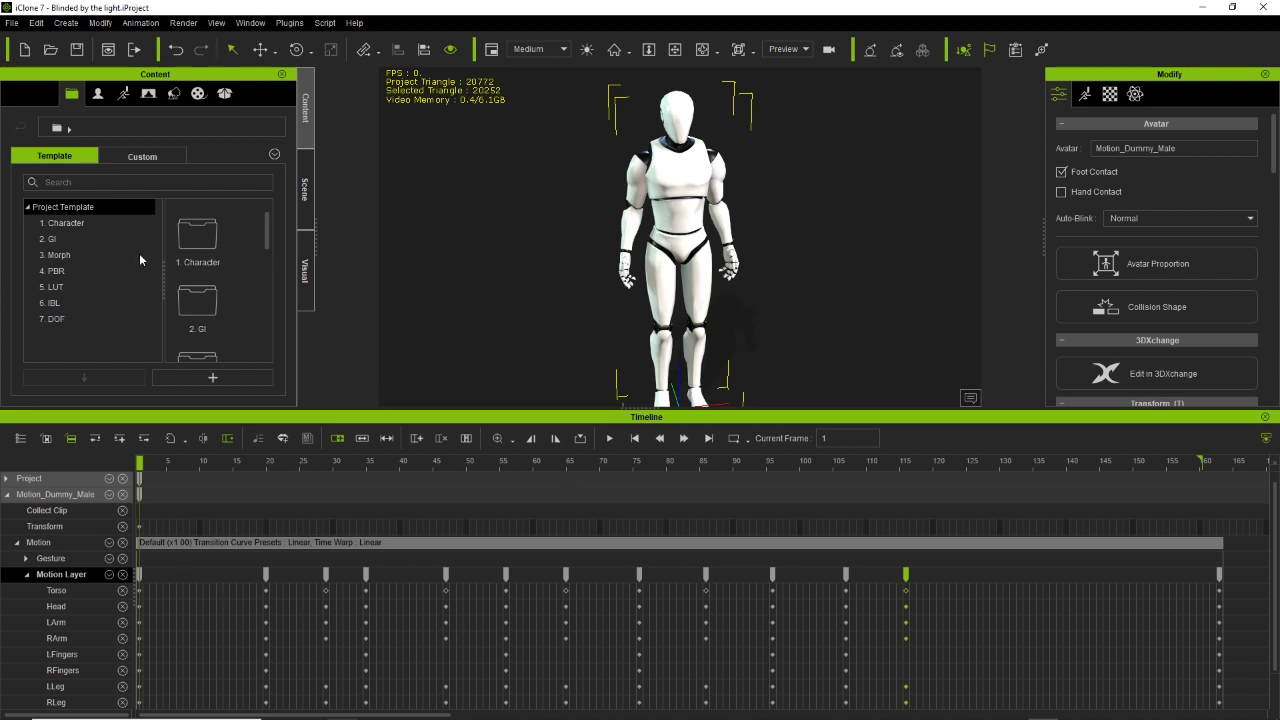
{"action": "left_click", "coordinate": [123, 94]}
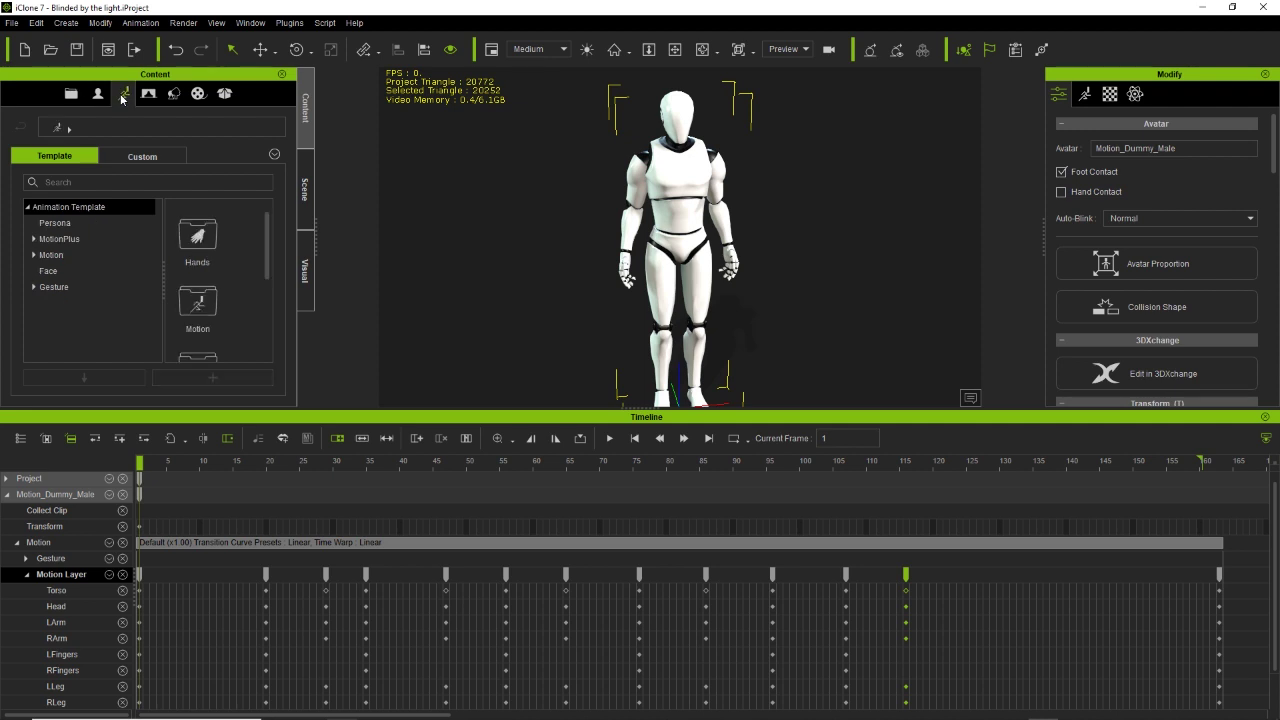
{"action": "mouse_move", "coordinate": [269, 242]}
{"action": "left_mouse_down"}
{"action": "mouse_move", "coordinate": [271, 343]}
{"action": "mouse_move", "coordinate": [269, 244]}
{"action": "left_mouse_up"}
- Replay the dummy's animation, rewind it to the first frame, and minimize iClone to return to Character Creator
{"action": "left_click", "coordinate": [610, 440]}
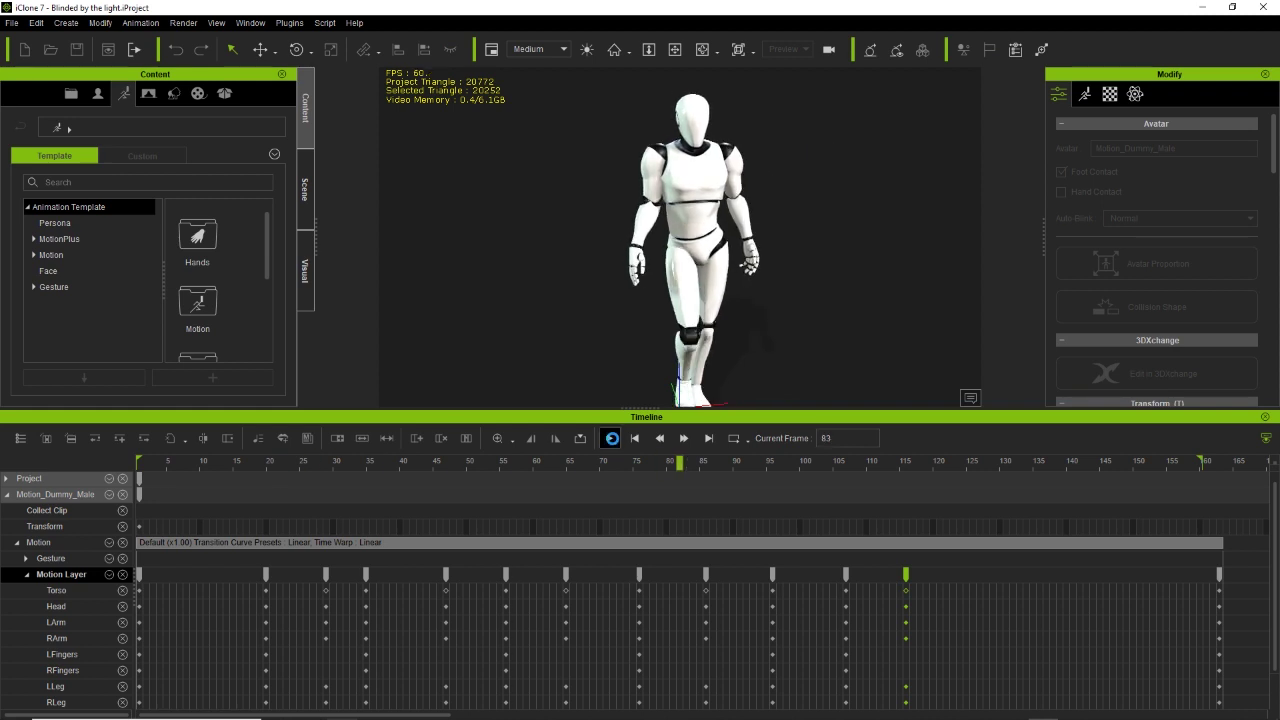
{"action": "left_click", "coordinate": [611, 440]}
{"action": "left_click", "coordinate": [635, 440]}
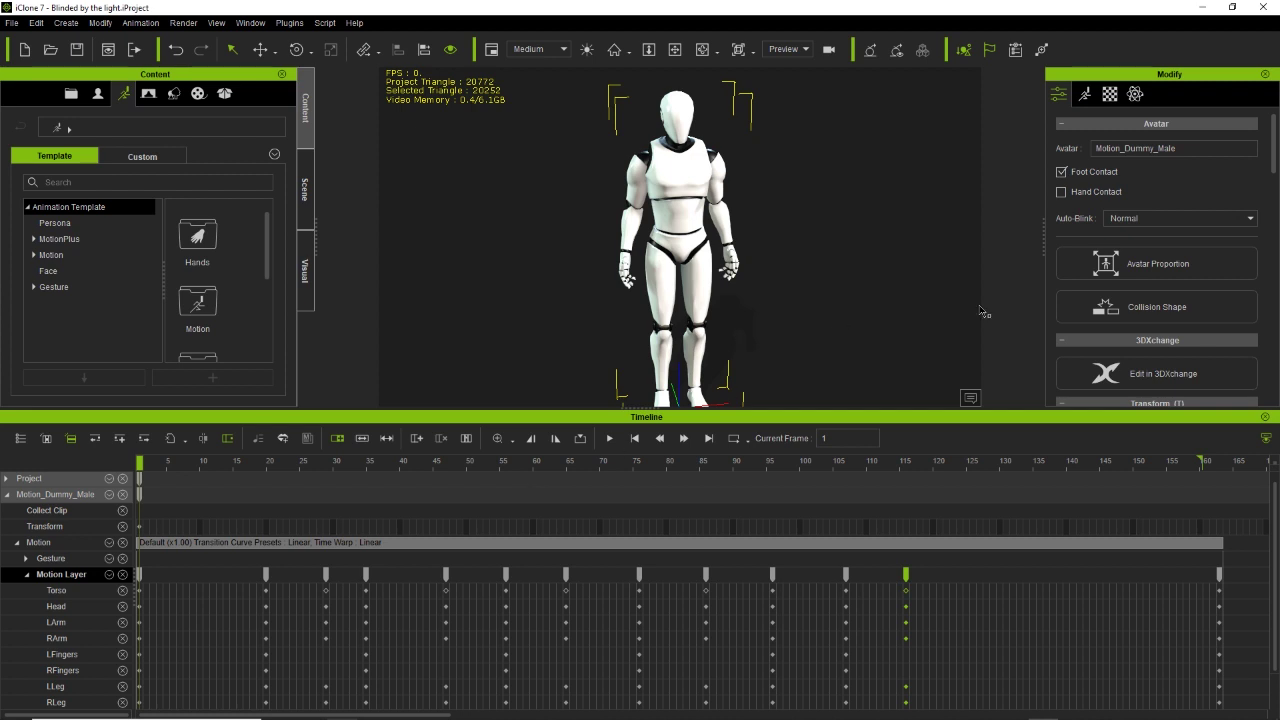
{"action": "left_click", "coordinate": [1202, 7]}
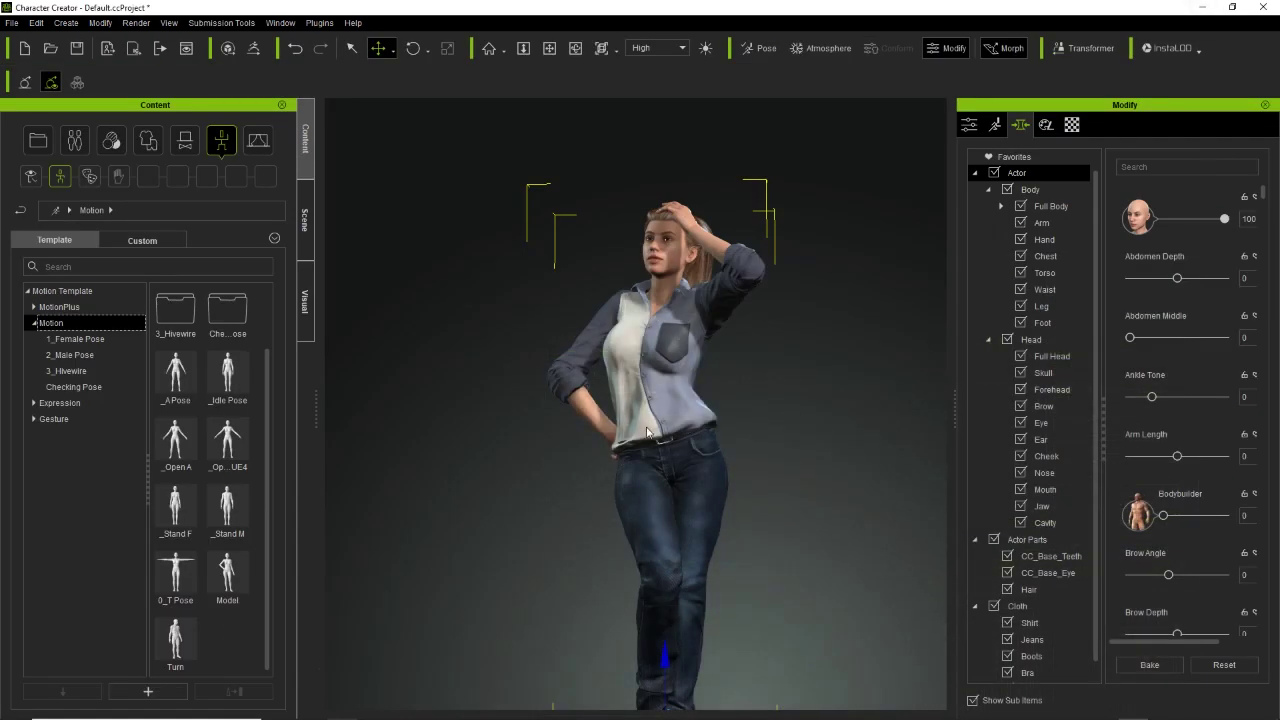